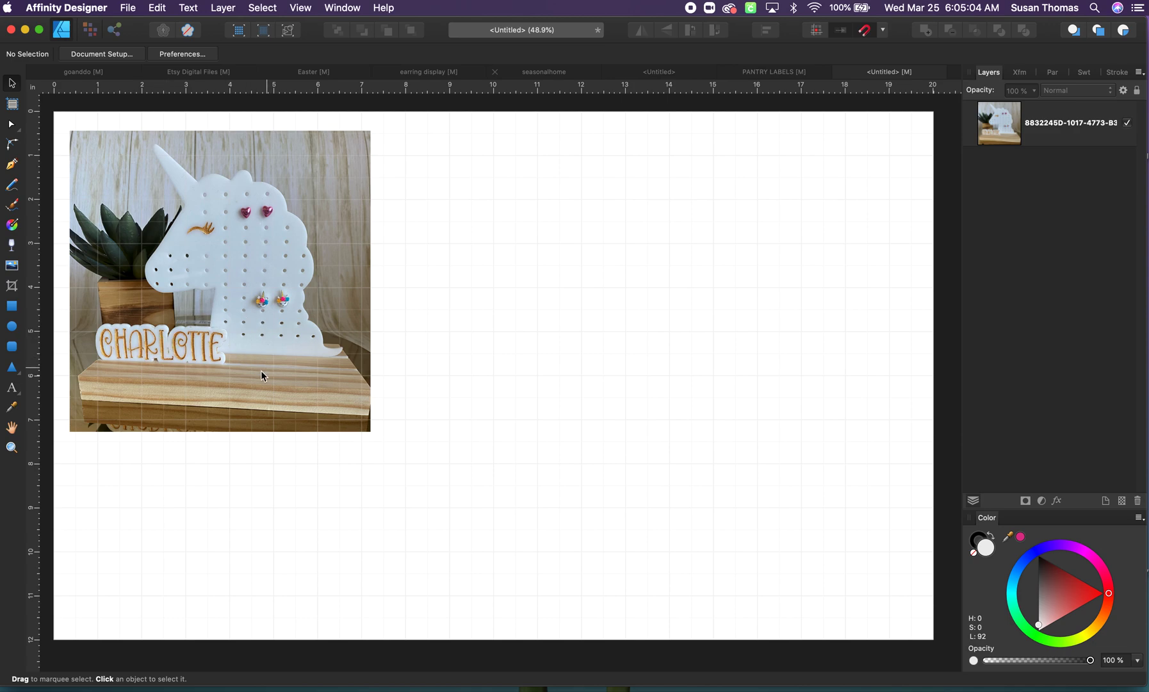
View the program's About information, then dismiss the splash and the backup notification.
scroll(339, 426, "right", 2)
scroll(338, 426, "down", 1)
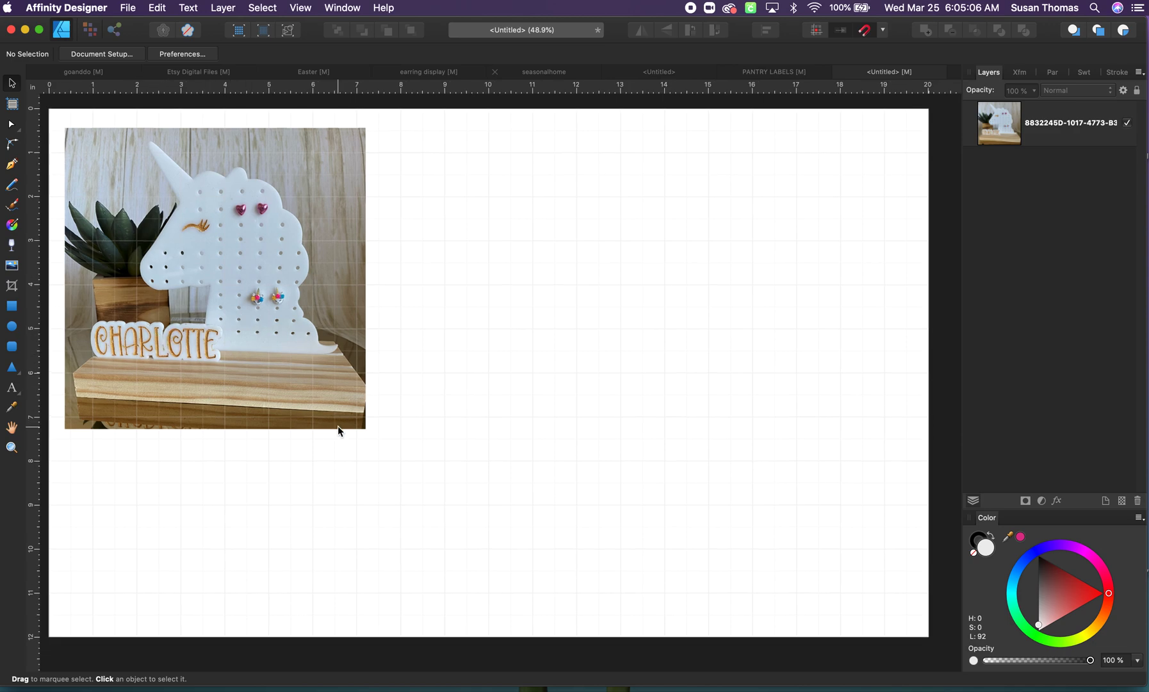
scroll(338, 429, "up", 1)
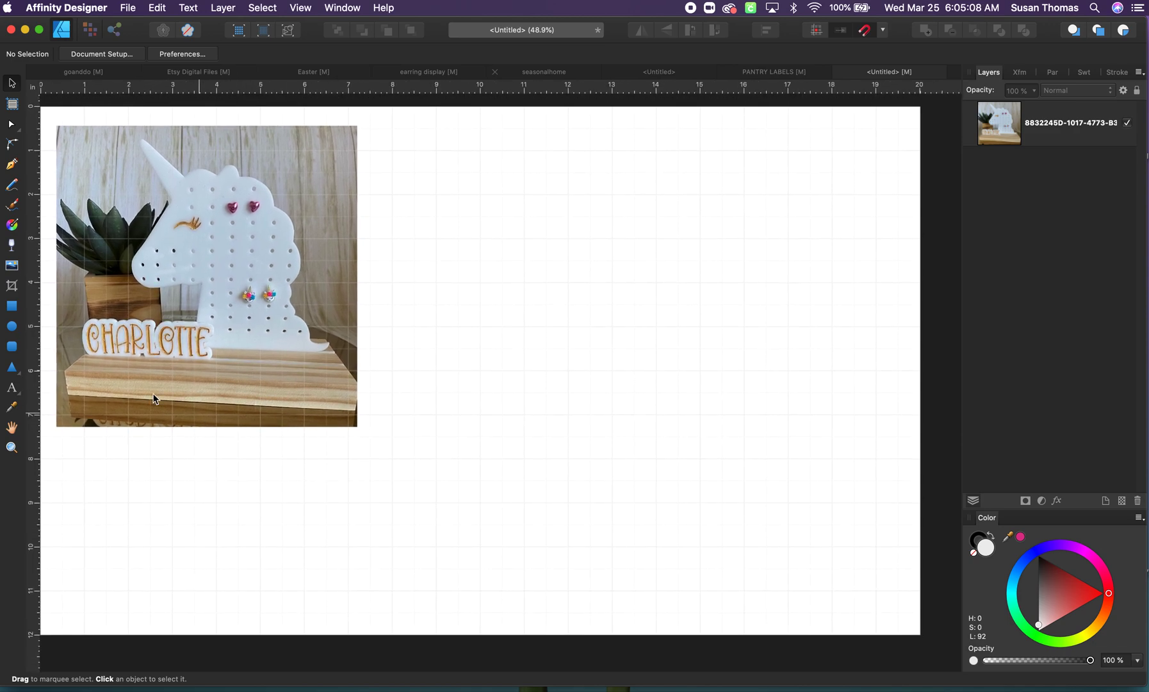
left_click(85, 9)
left_click(83, 26)
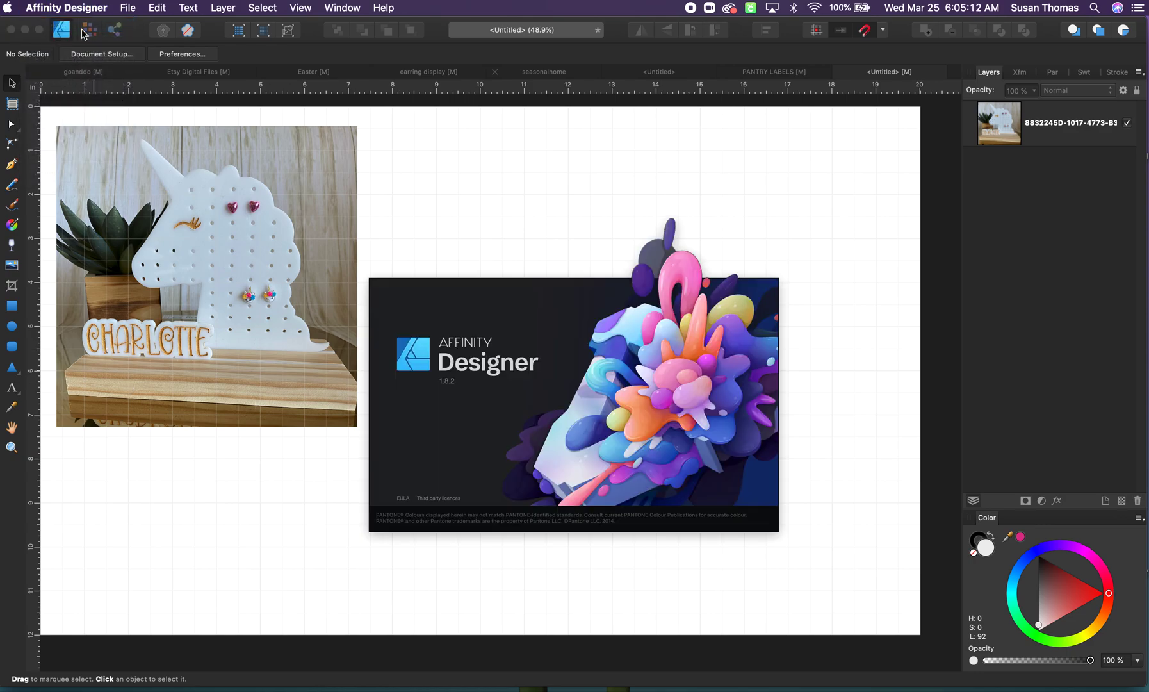
left_click(459, 387)
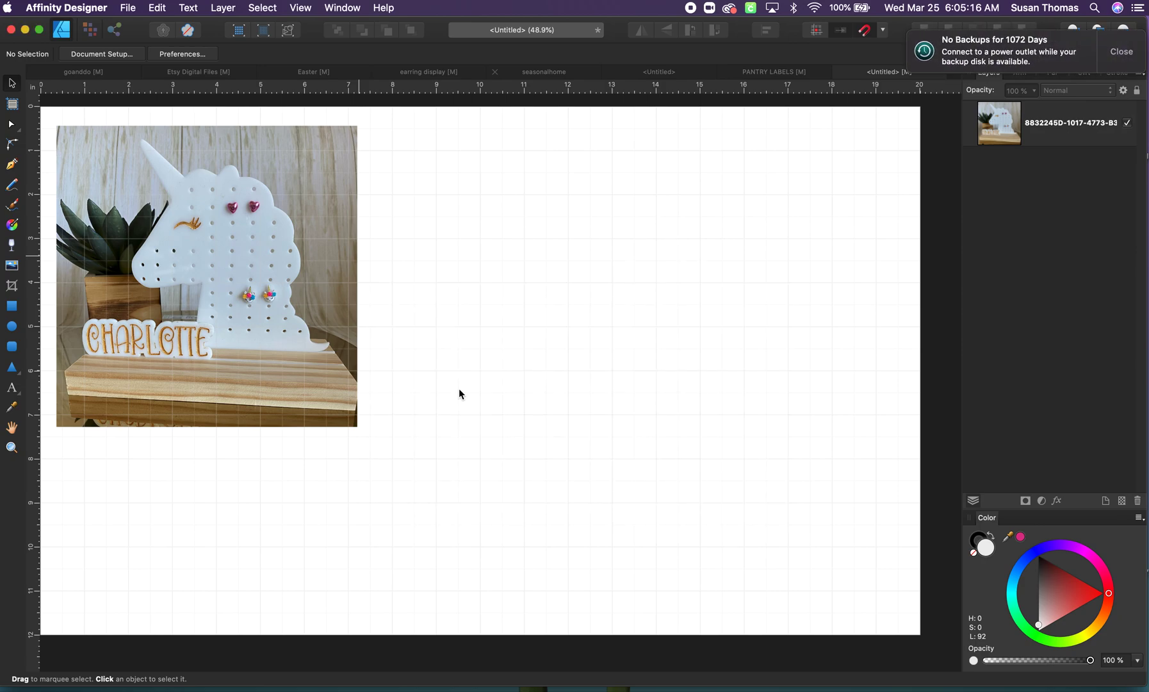
left_click(1117, 61)
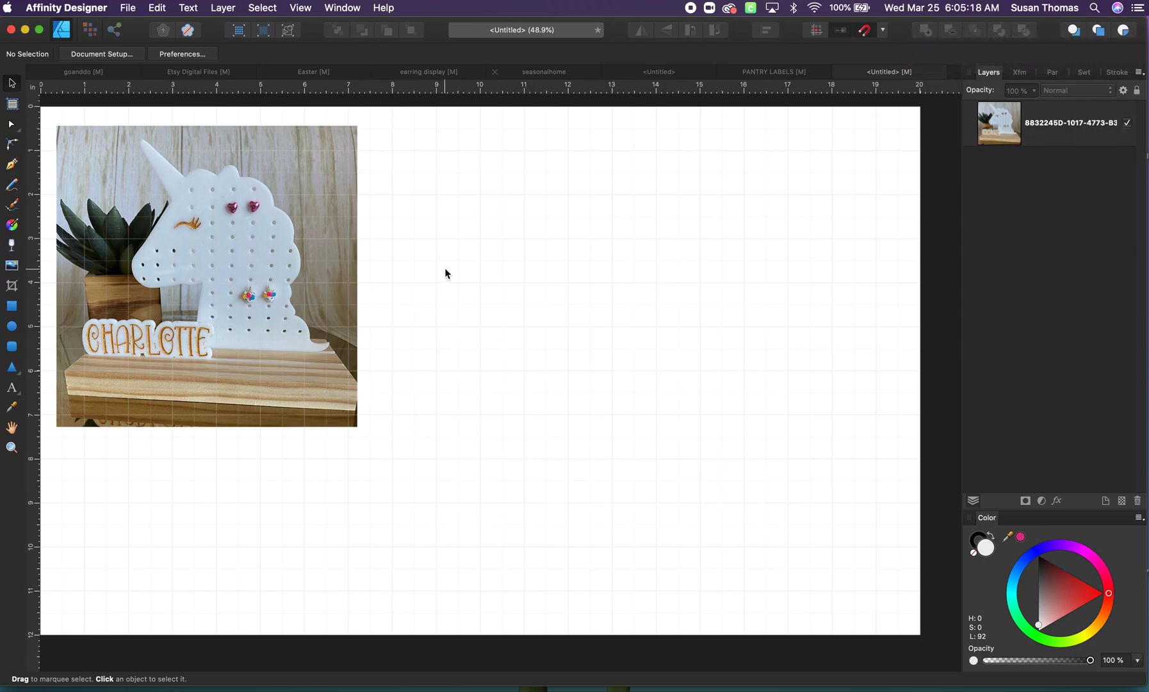
Create an art text line reading 'Charlotte' to the right of the photo and select it.
left_click(11, 387)
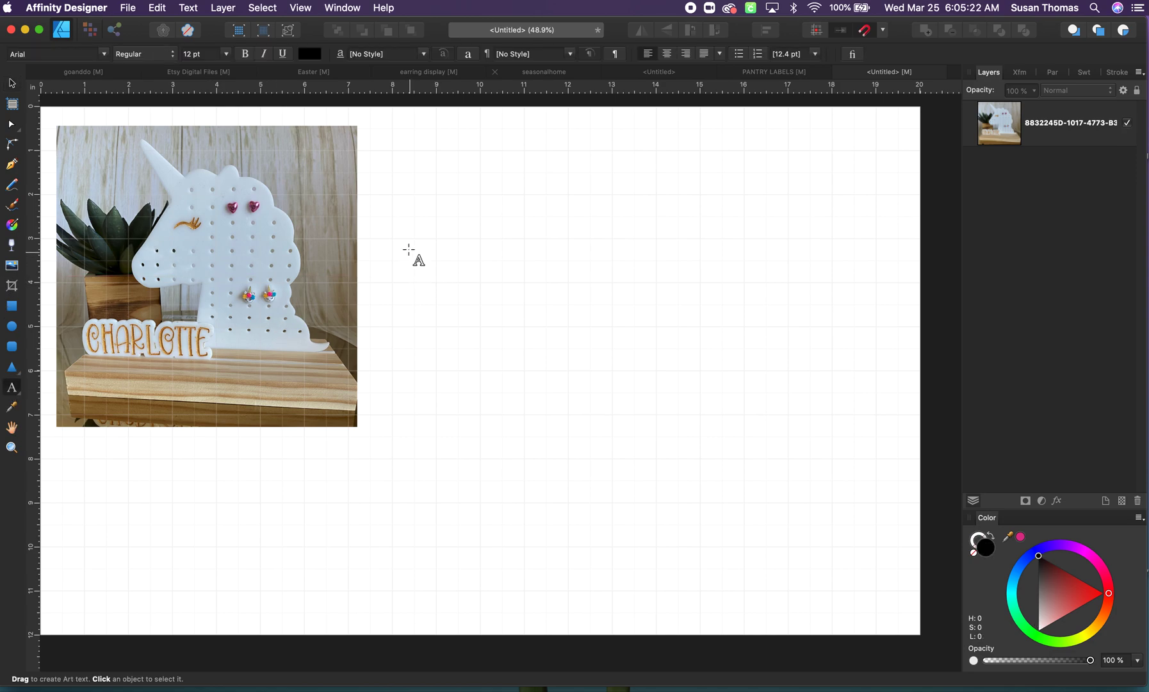
left_click_drag(408, 249, 463, 290)
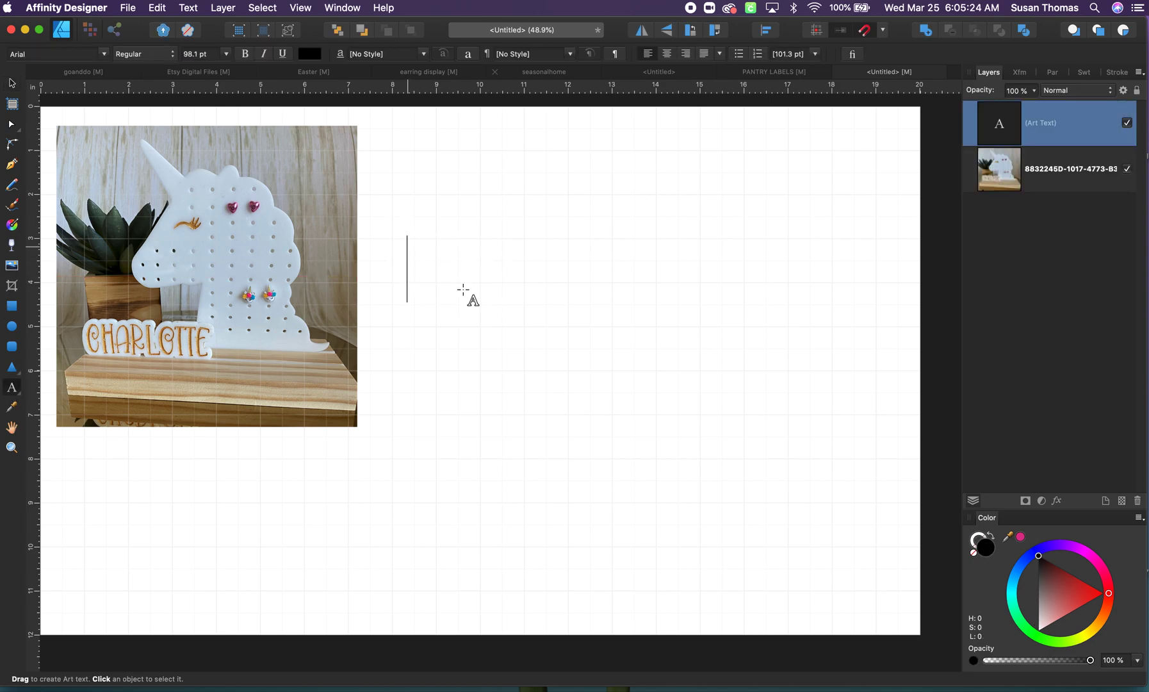
type("Char")
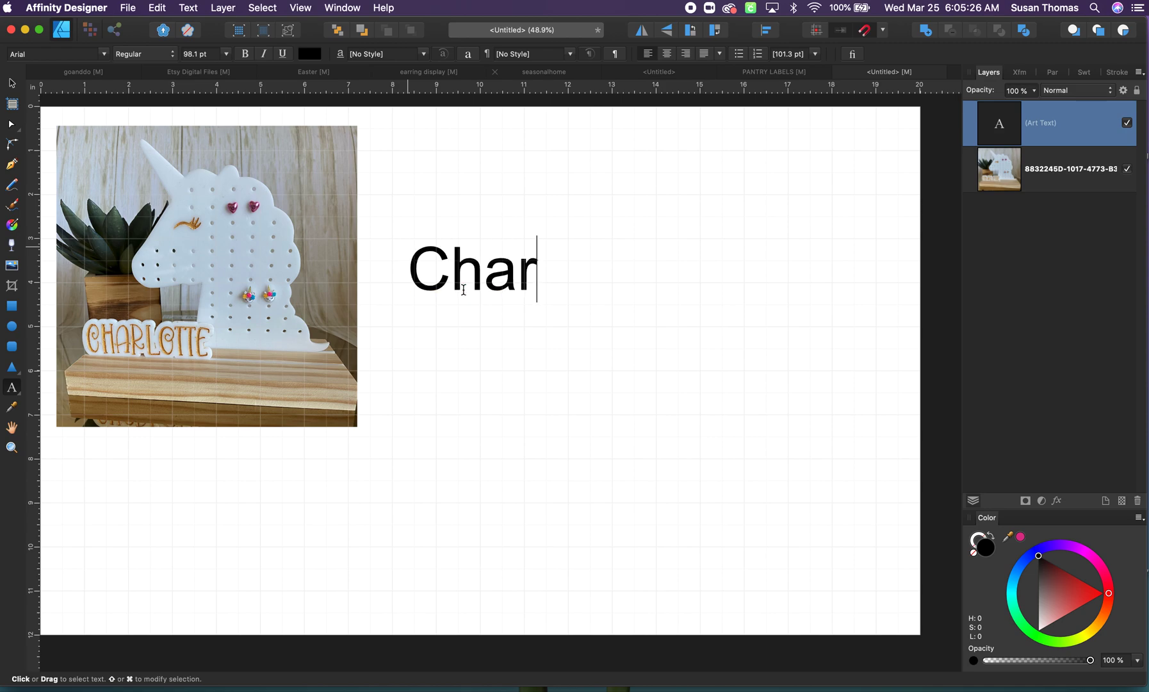
type("lotte")
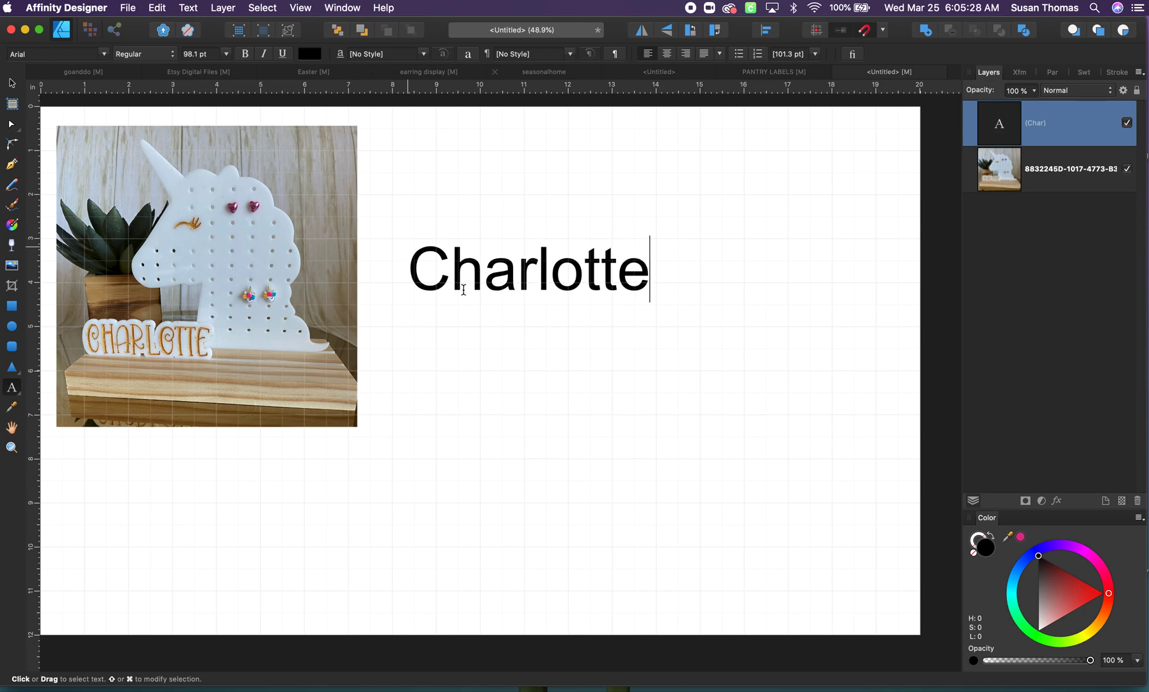
left_click_drag(410, 269, 636, 272)
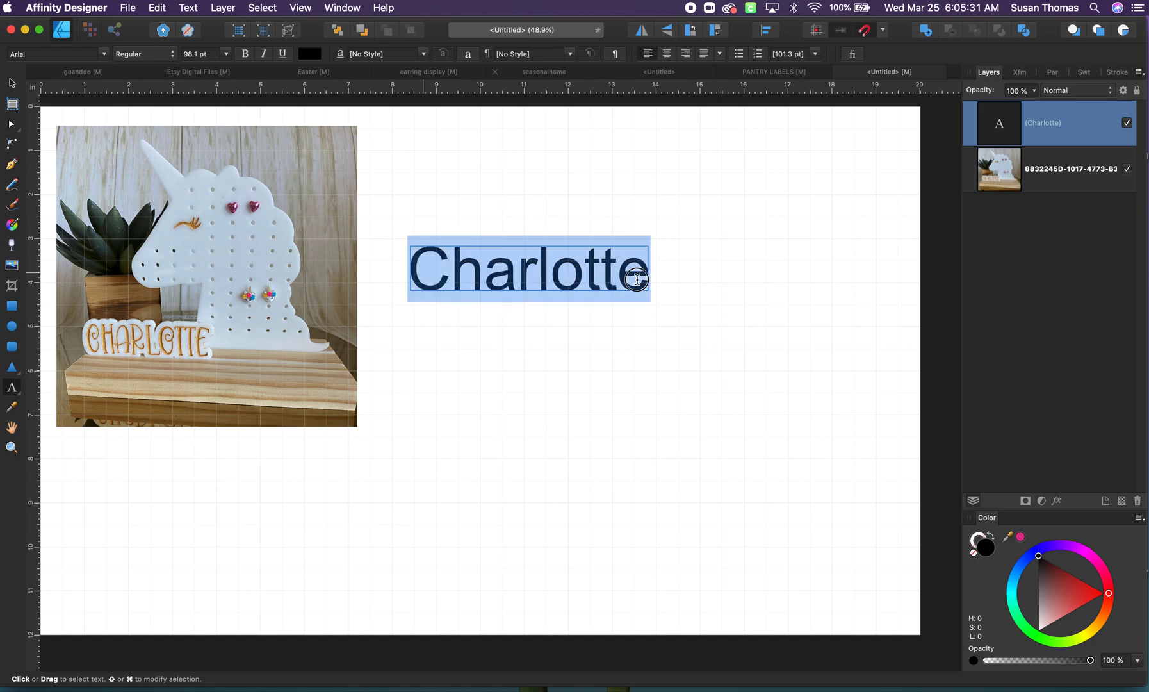
left_click(103, 56)
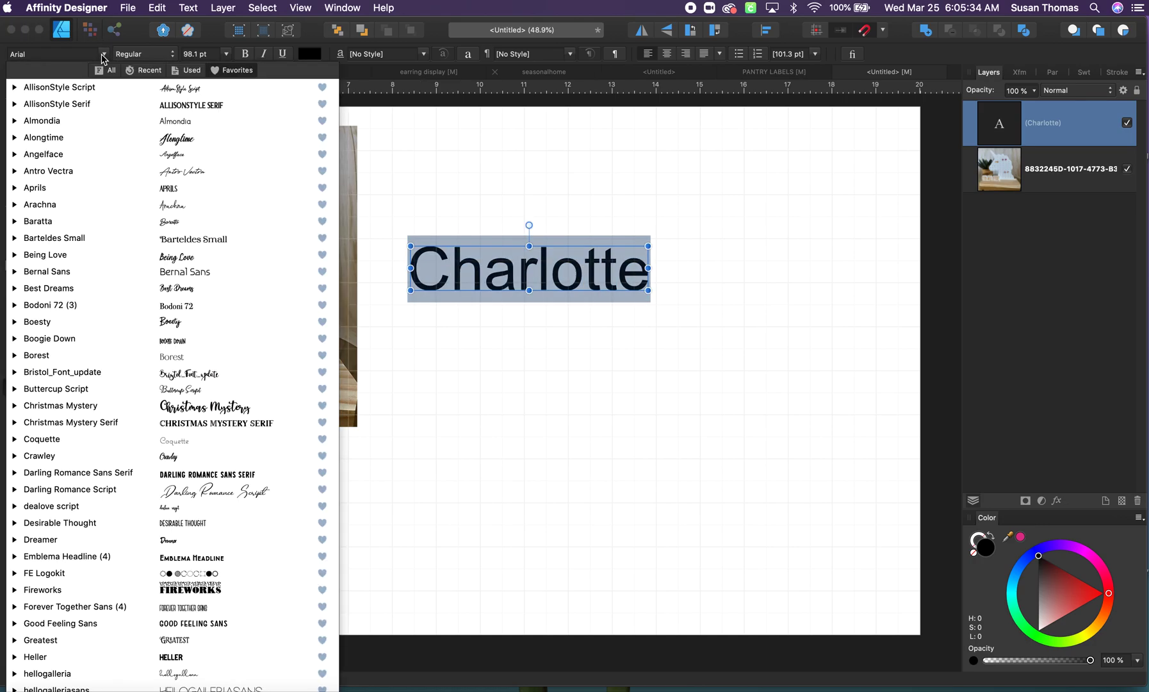
Try Baratta and font searches for 'perfe' and 'fairy', then set Charlotte in Best Dreams.
left_click(106, 221)
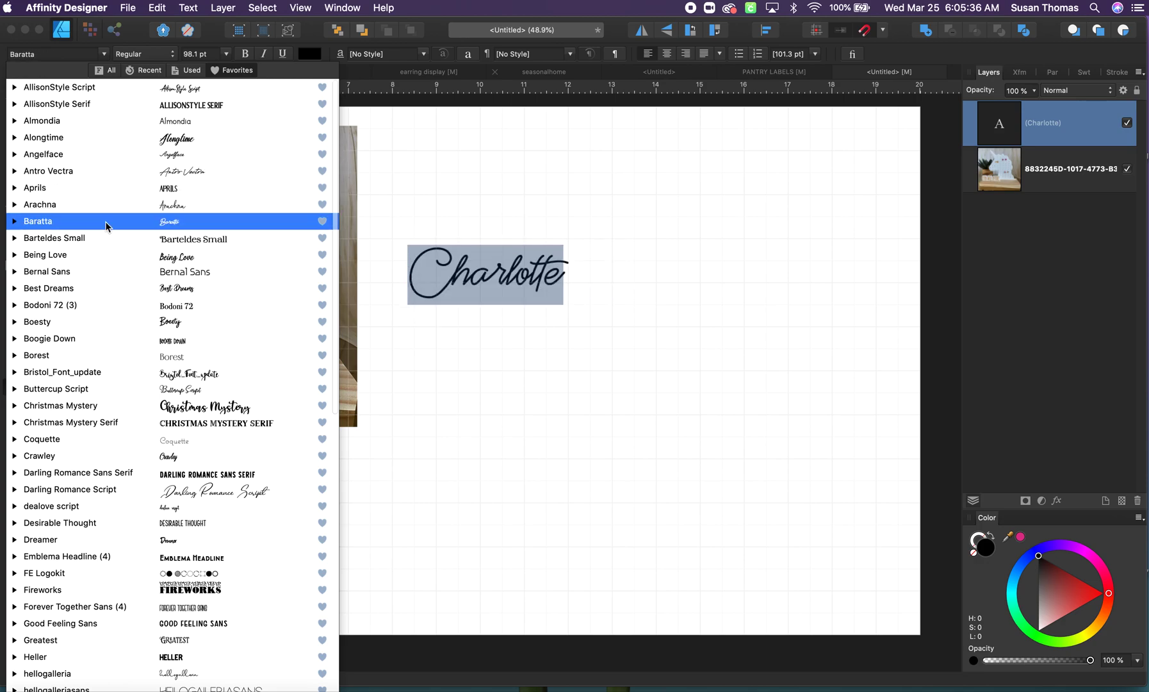
scroll(107, 225, "down", 3)
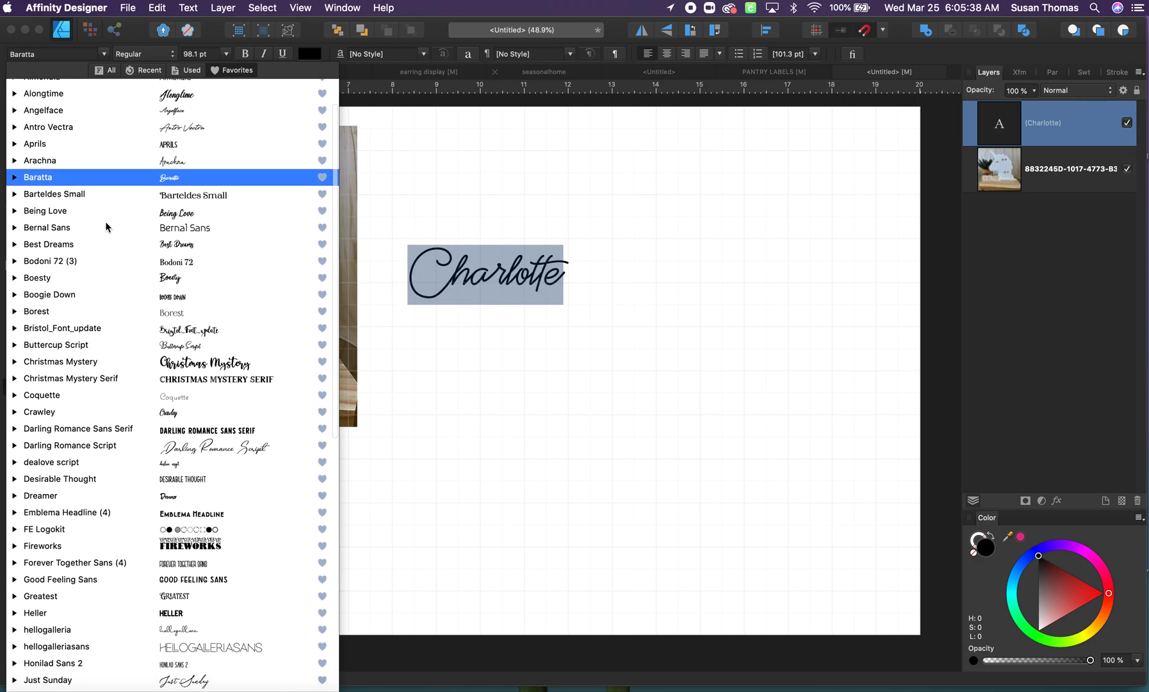
scroll(106, 227, "up", 3)
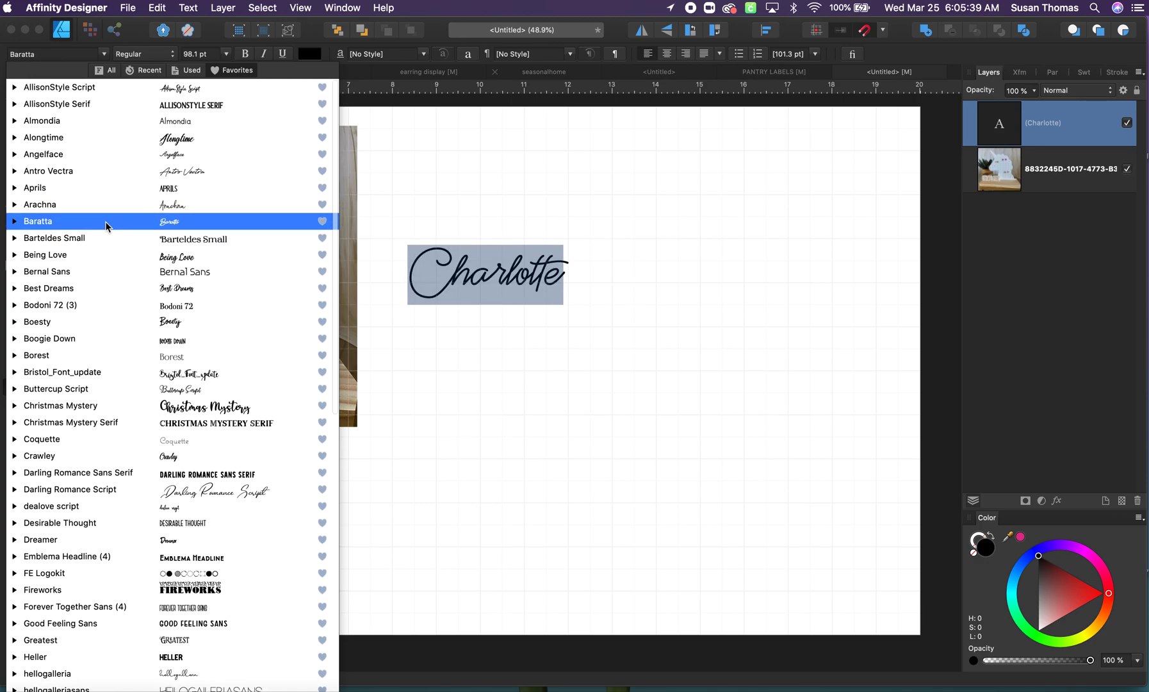
left_click(60, 55)
type("perfec")
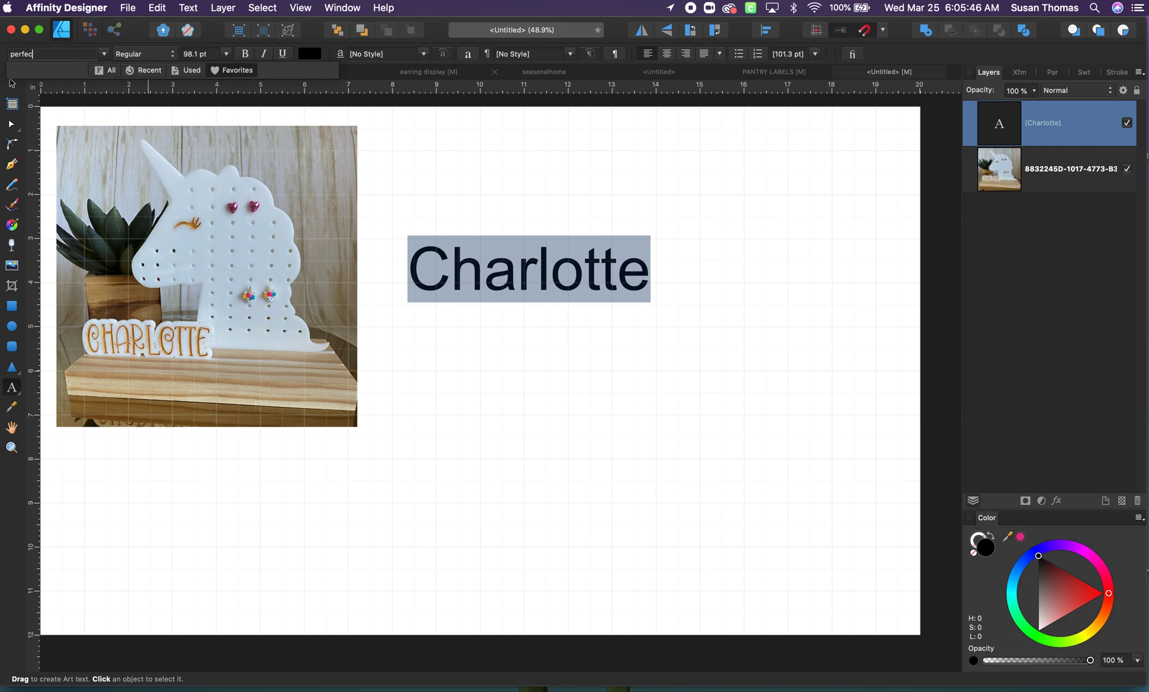
key("BackSpace")
key("BackSpace")
type("fairy")
key("BackSpace")
key("BackSpace")
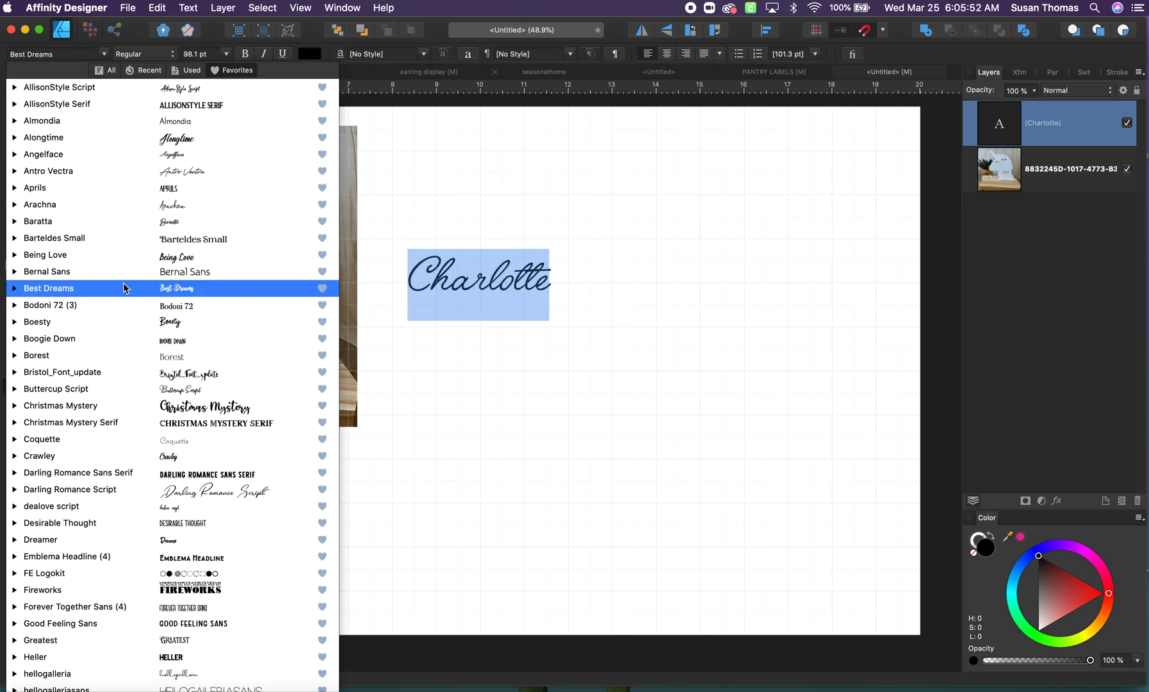
scroll(124, 287, "down", 3)
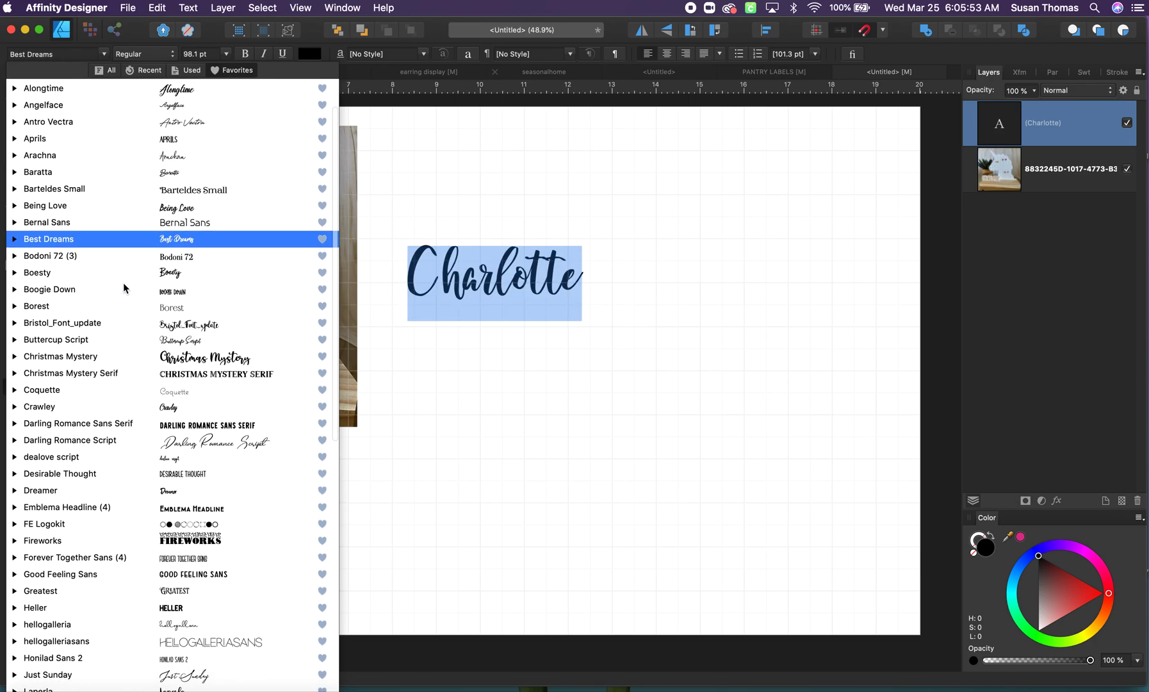
left_click(127, 234)
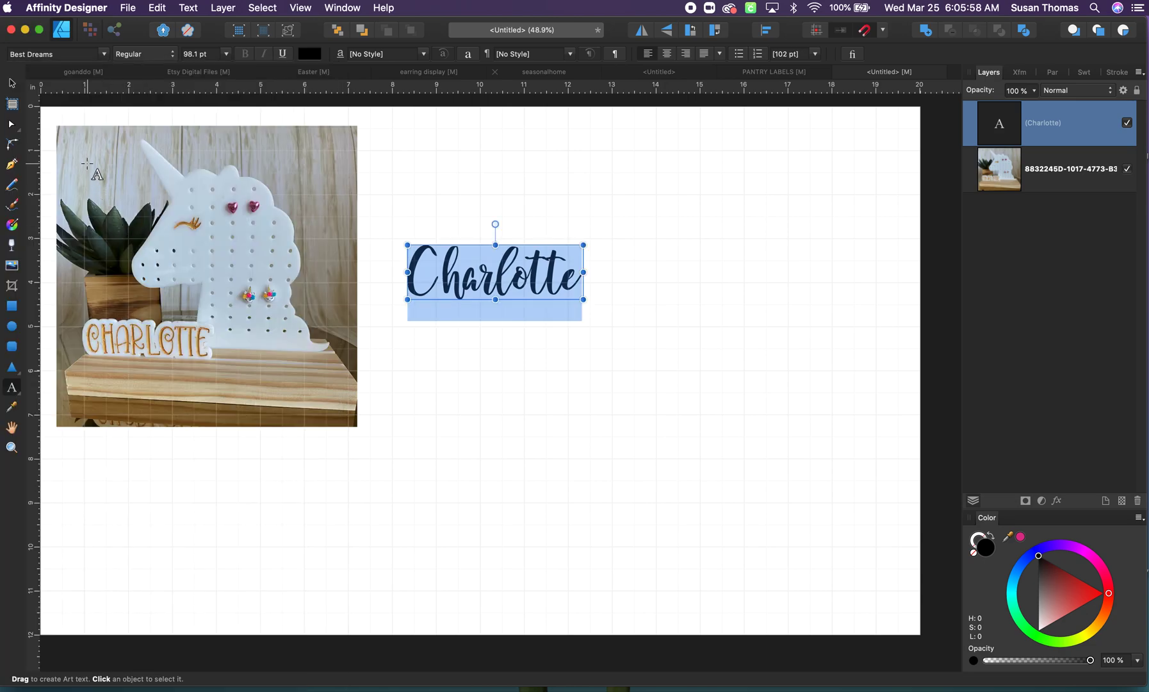
left_click(13, 84)
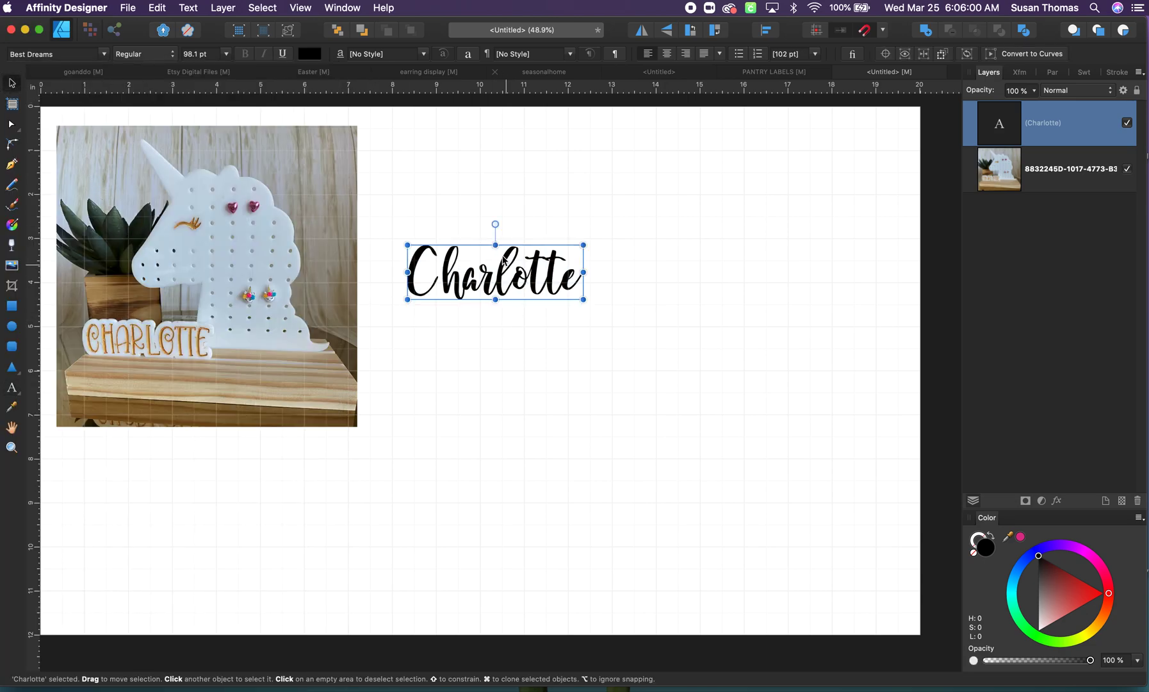
Enlarge the Charlotte text, move it up and right, and convert it to curves.
left_click_drag(579, 301, 777, 398)
left_click_drag(717, 346, 737, 333)
left_click(699, 363)
left_click(615, 321)
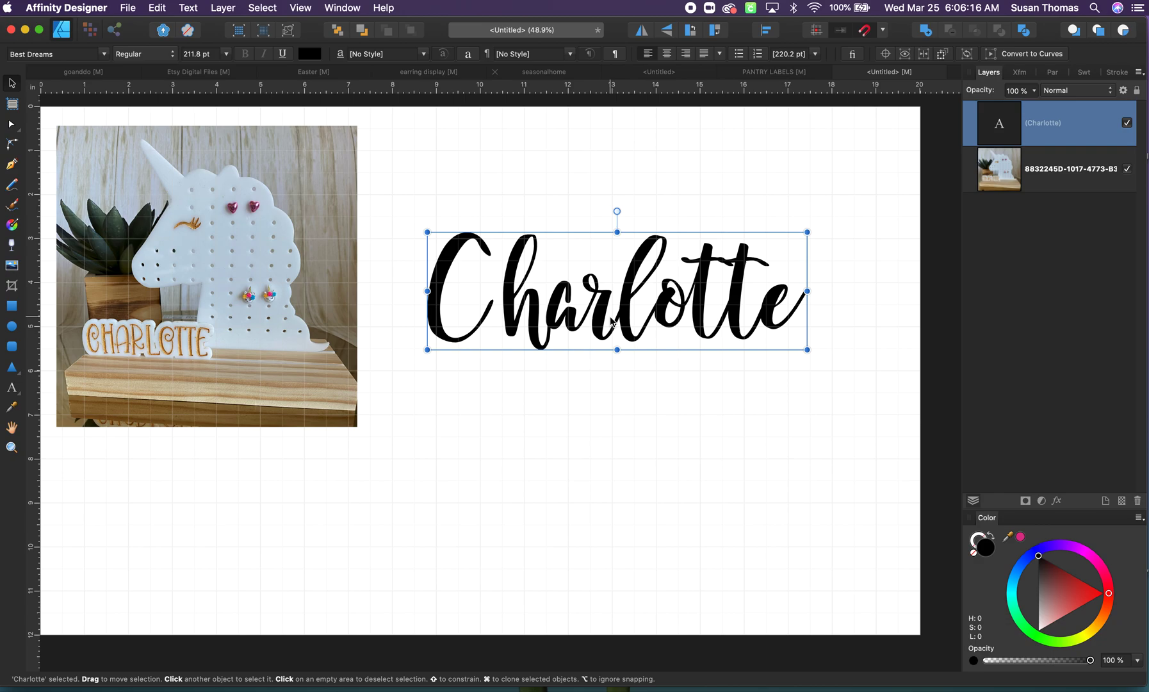
right_click(613, 322)
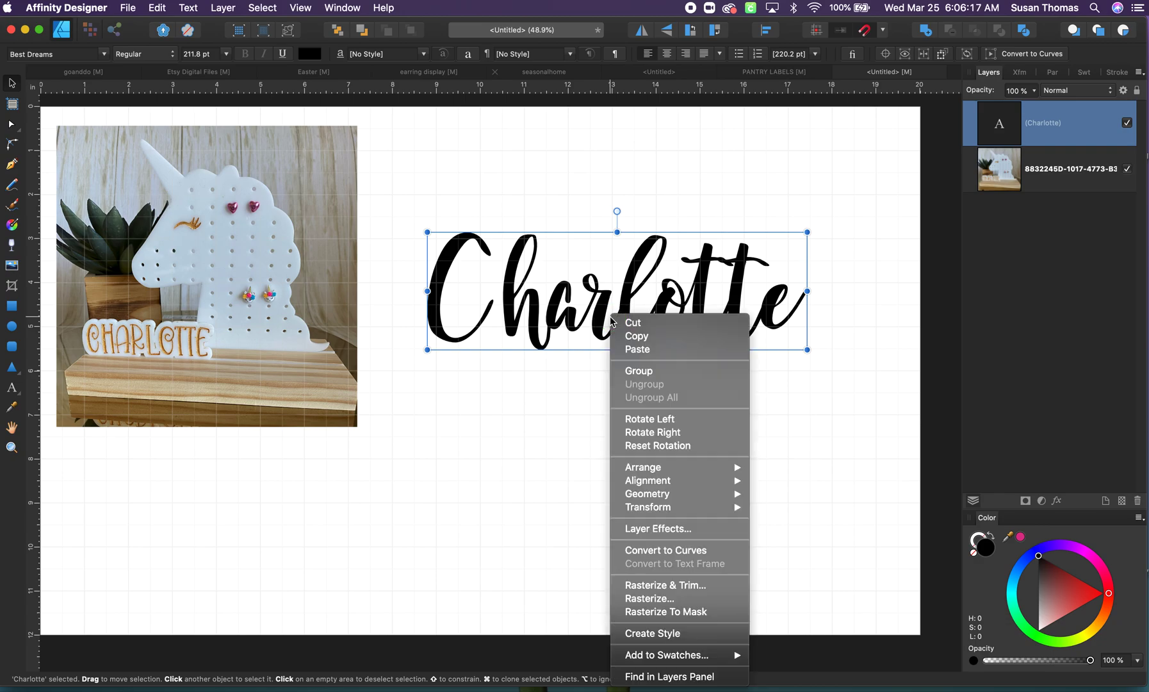
left_click(662, 553)
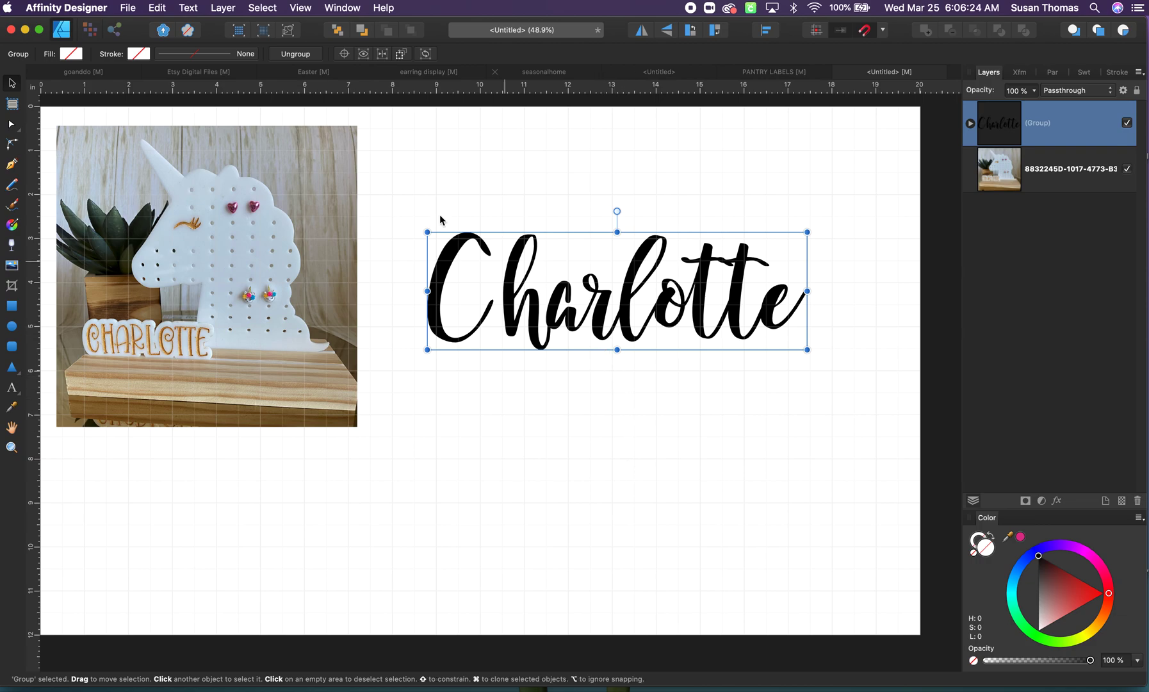
Set Charlotte's fill to none and give it a red 0.9 pt stroke.
left_click(73, 52)
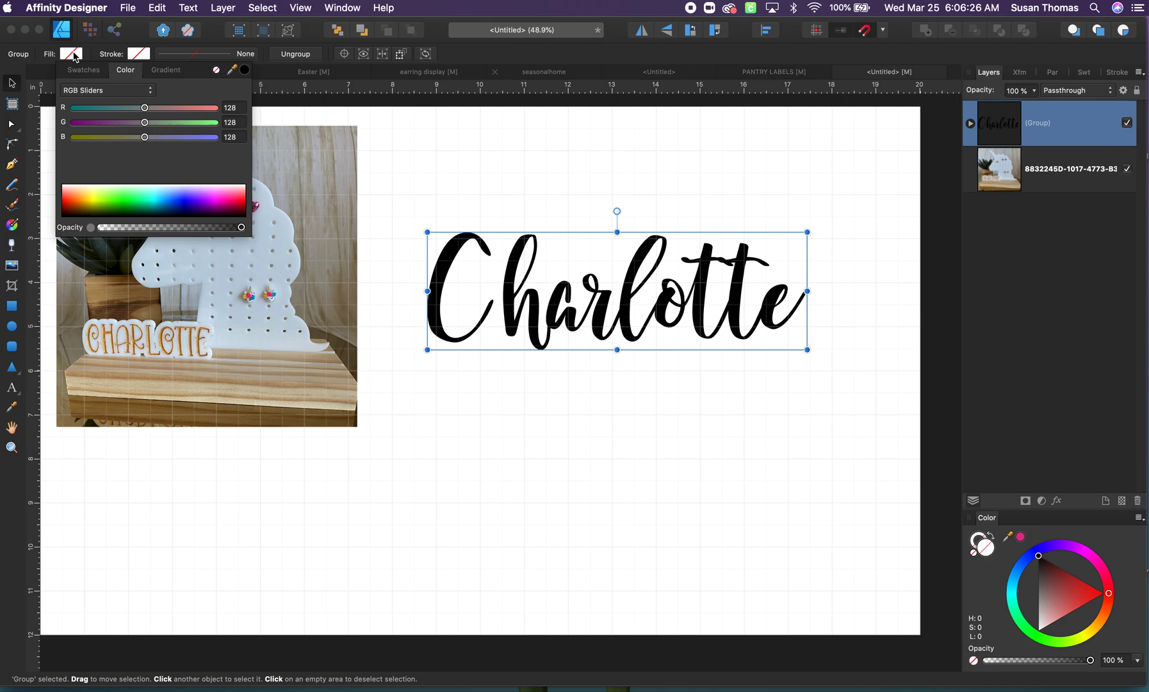
left_click(216, 70)
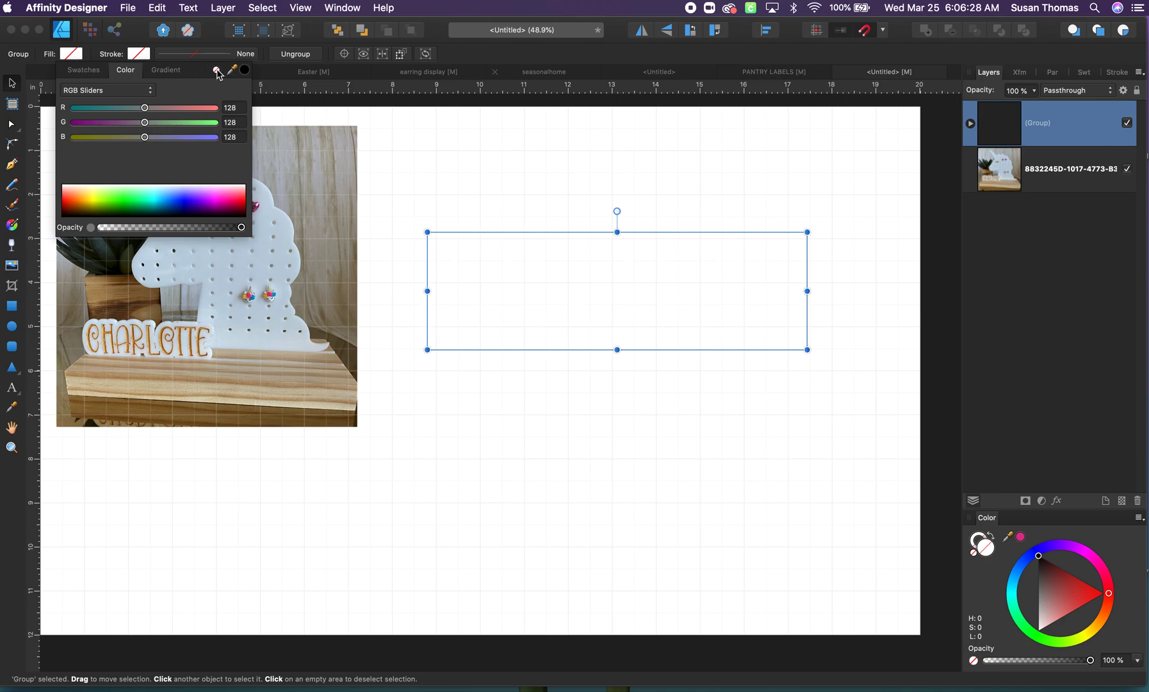
left_click(139, 53)
left_click(138, 54)
left_click(151, 69)
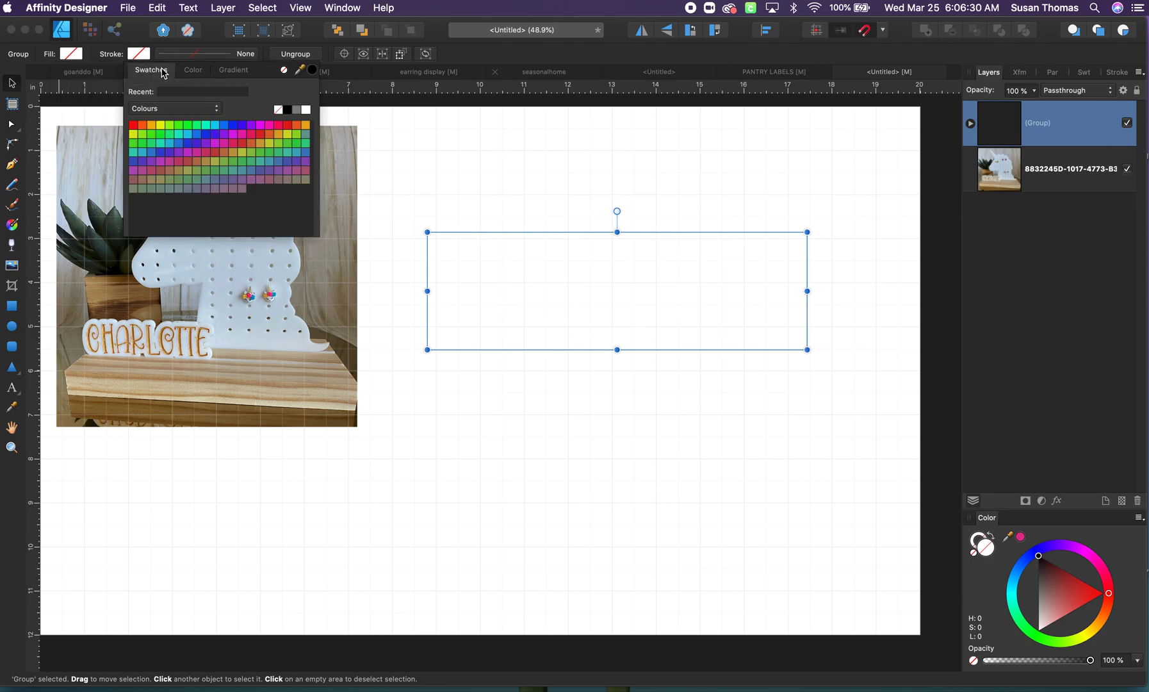
left_click(133, 132)
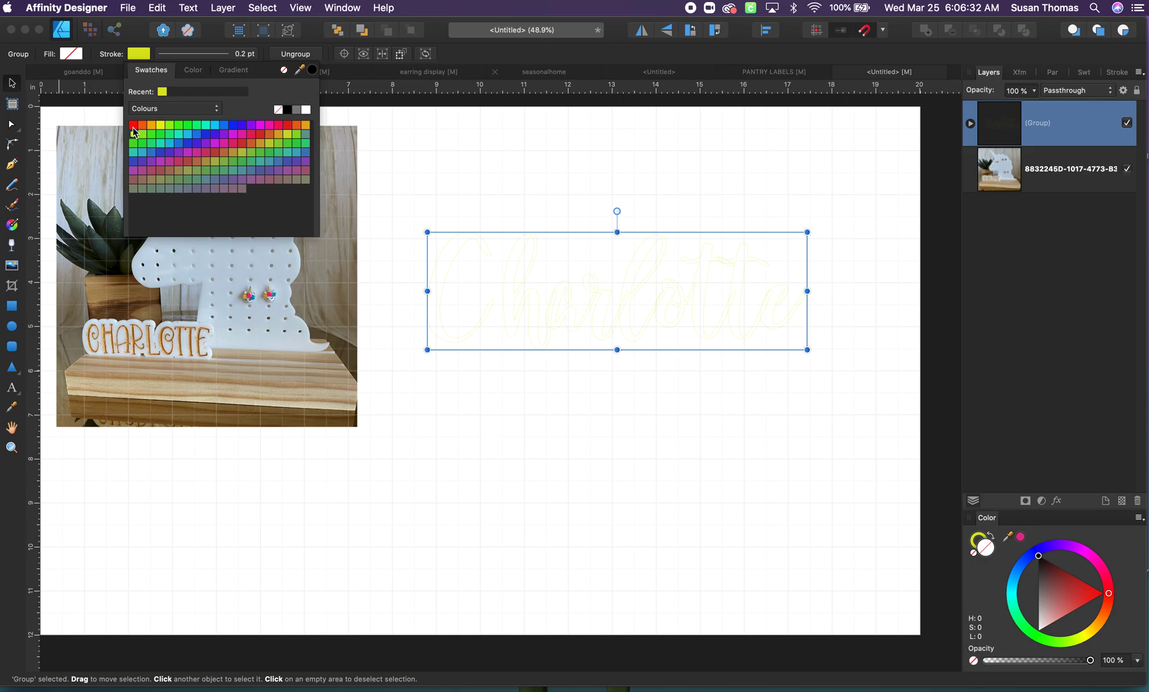
left_click(132, 125)
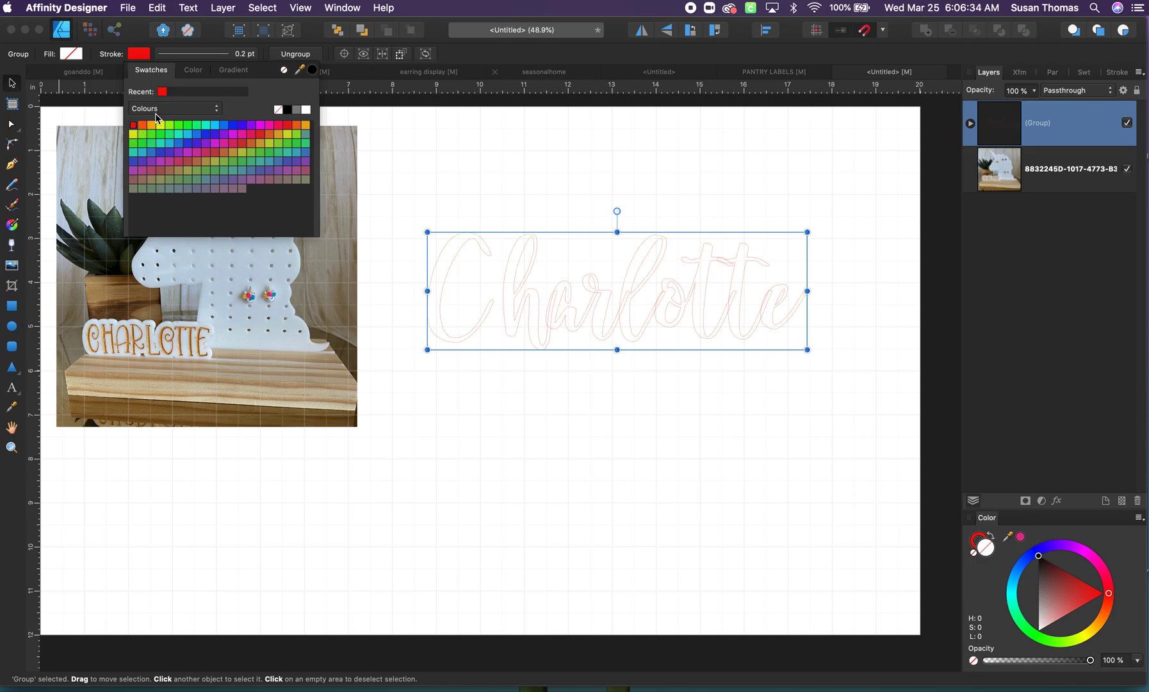
left_click(198, 53)
left_click(199, 53)
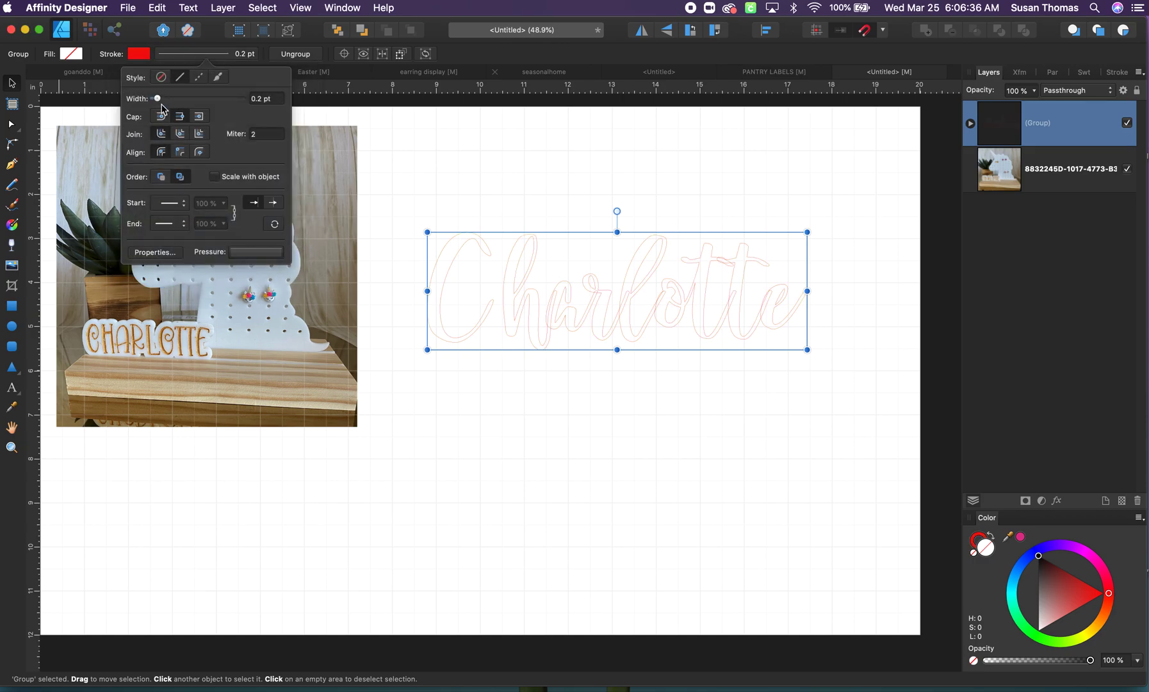
left_click_drag(160, 102, 173, 102)
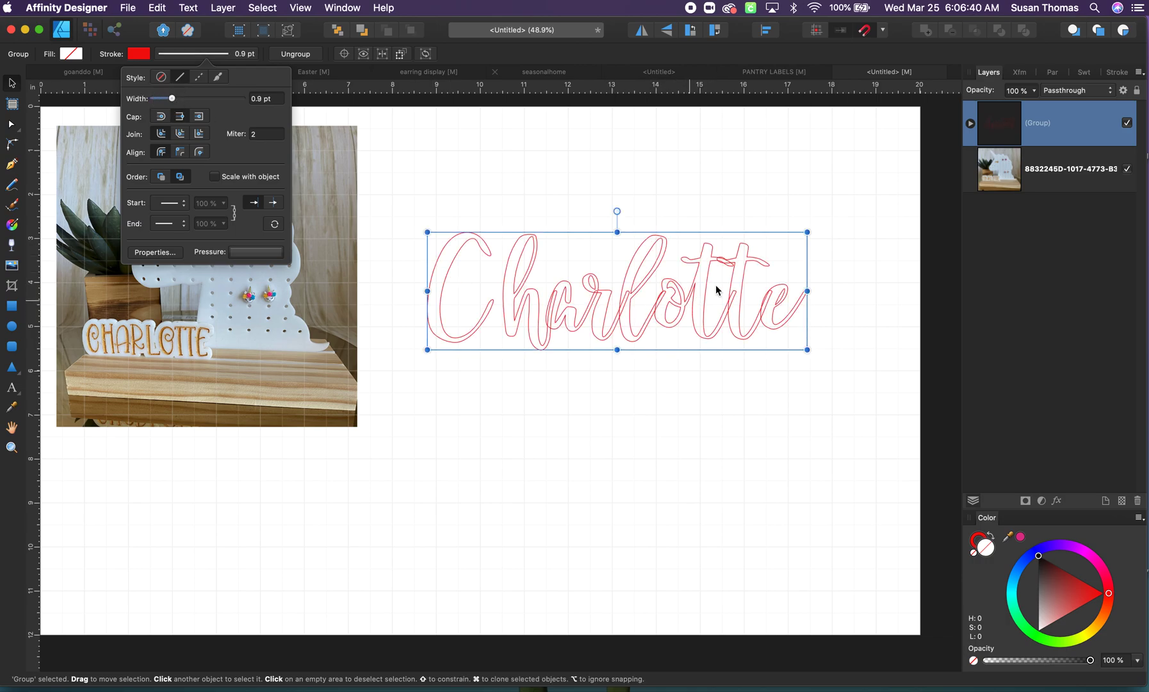
Nudge the Charlotte outline slightly up and right and reselect the whole group.
left_click(735, 321)
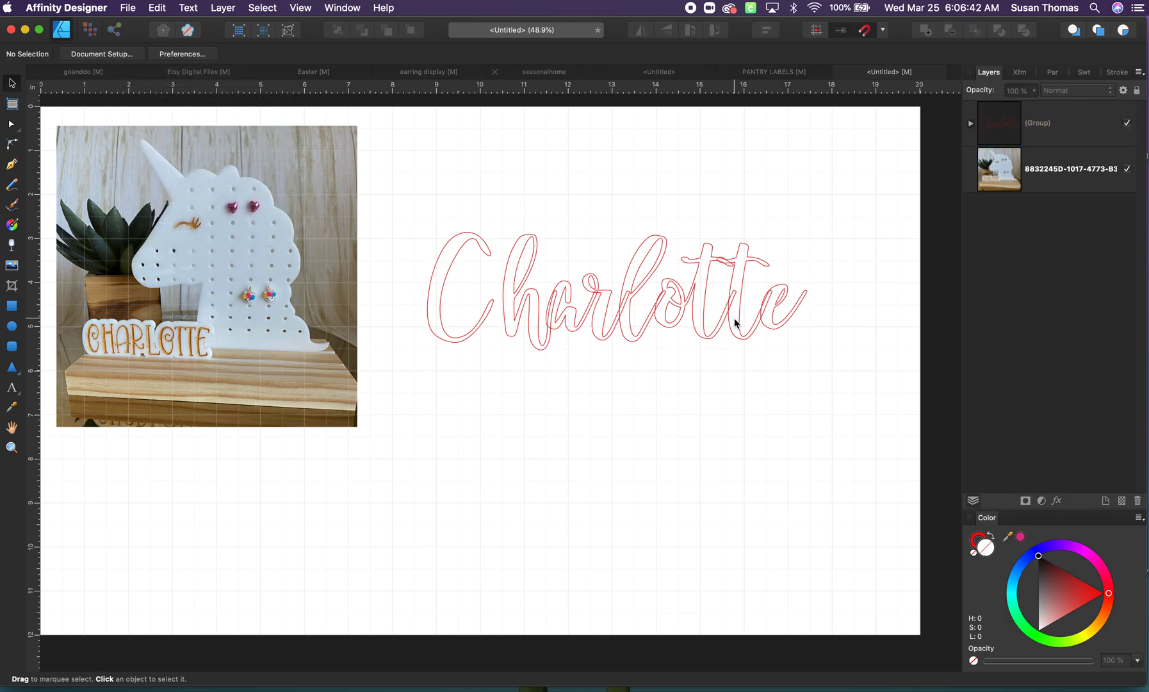
mouse_move(735, 322)
left_mouse_down()
mouse_move(773, 295)
mouse_move(751, 326)
mouse_move(746, 306)
left_mouse_up()
left_click(746, 328)
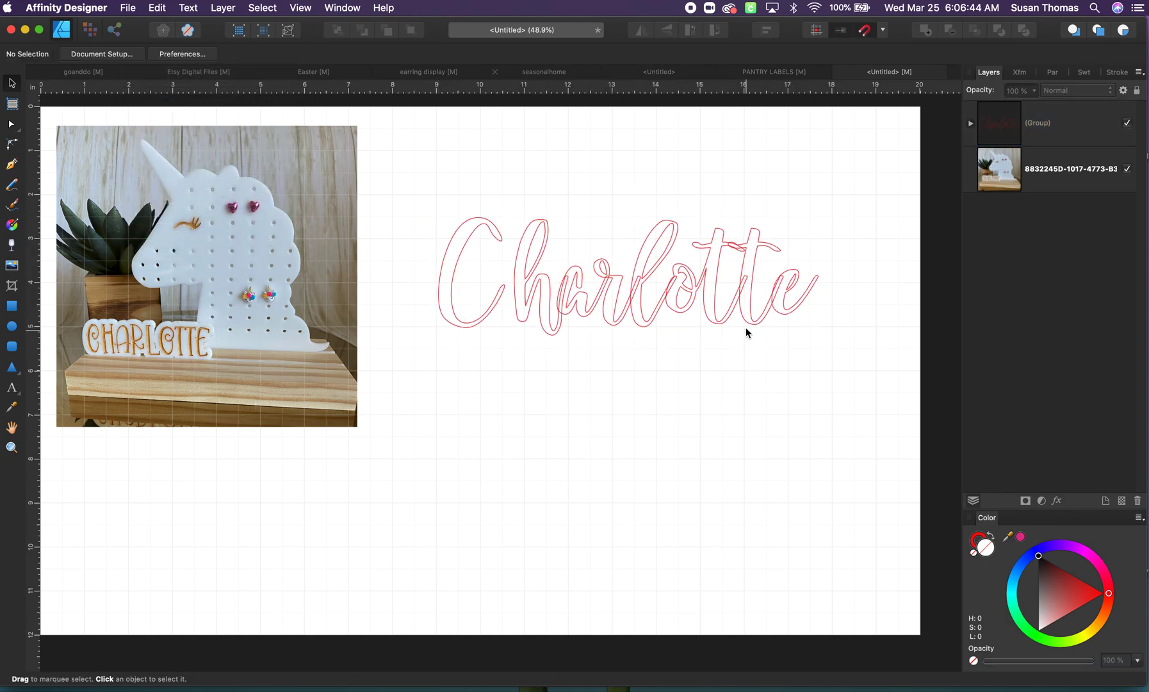
left_click(747, 321)
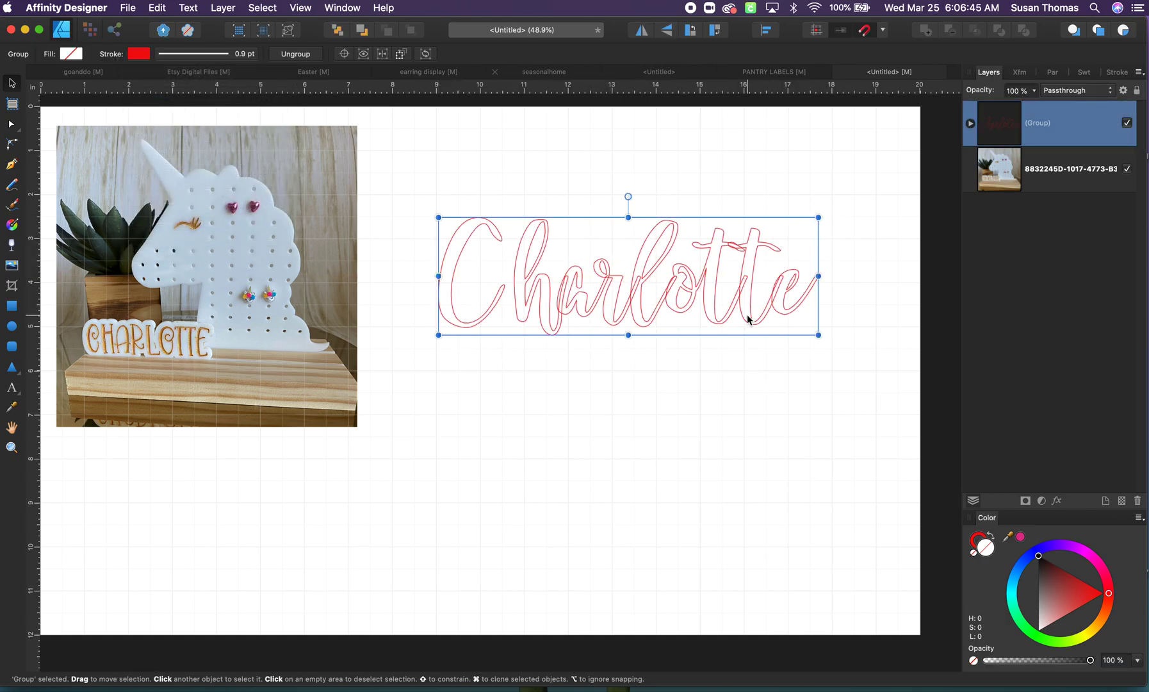
Expand the Charlotte group in Layers and inspect each letter curve from e back to h.
left_click(971, 123)
left_click(1007, 178)
left_click(1007, 217)
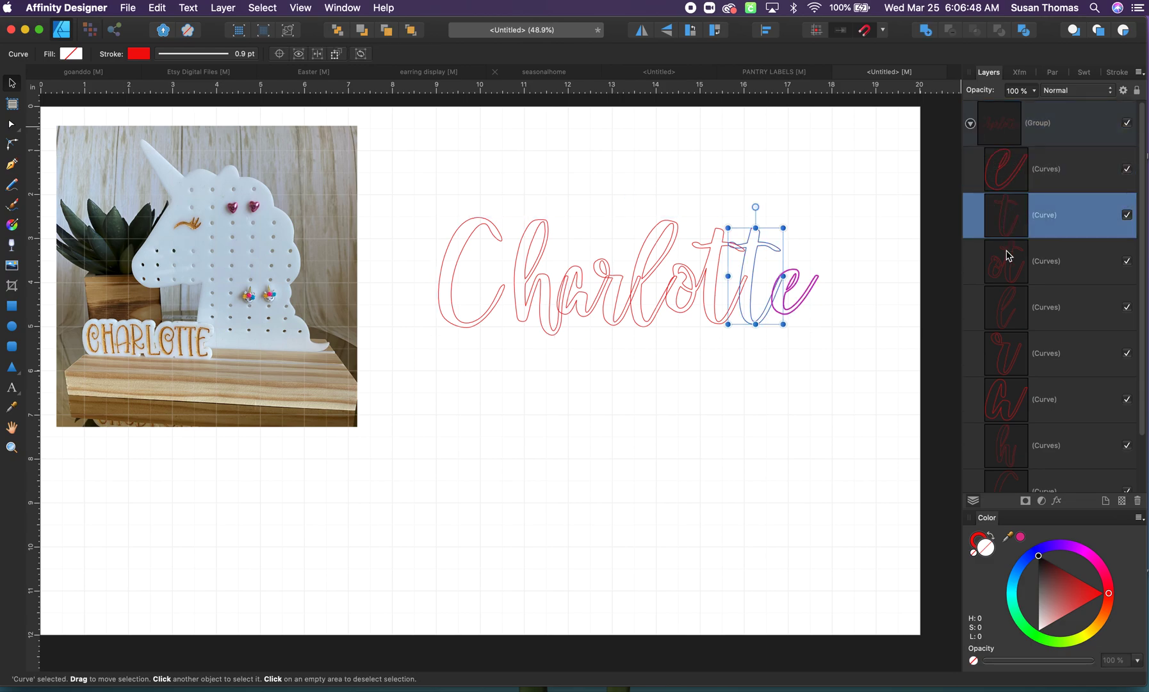
left_click(1007, 263)
left_click(1006, 301)
left_click(1010, 355)
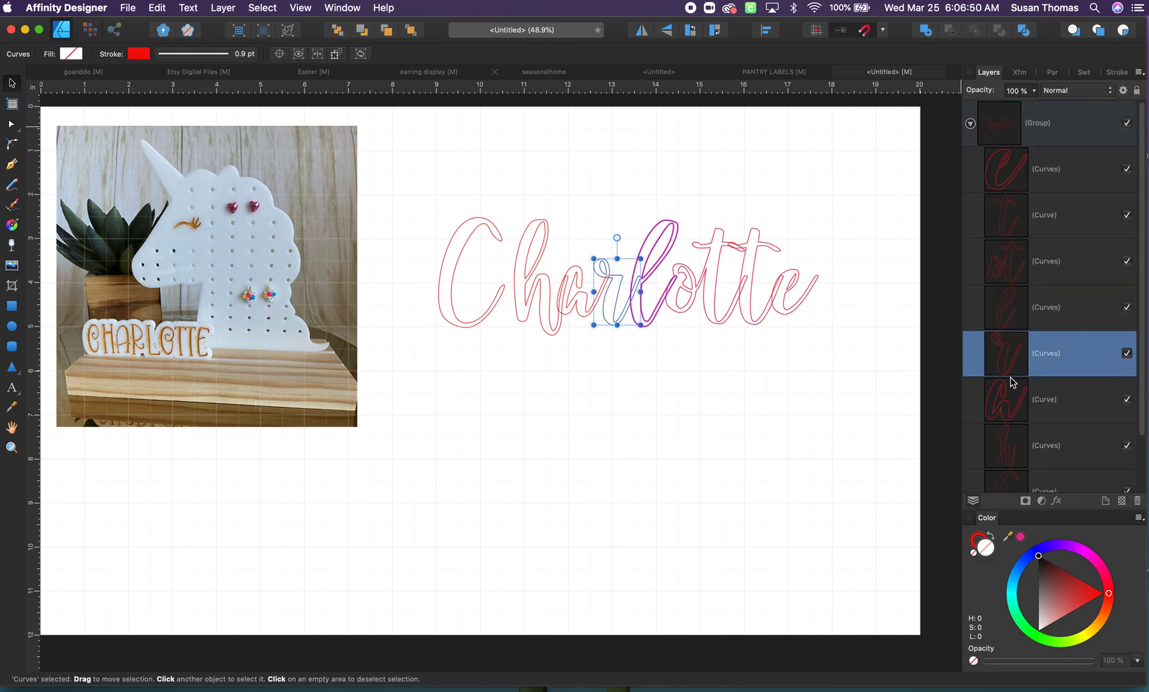
left_click(1012, 403)
scroll(1013, 416, "down", 1)
left_click(1010, 428)
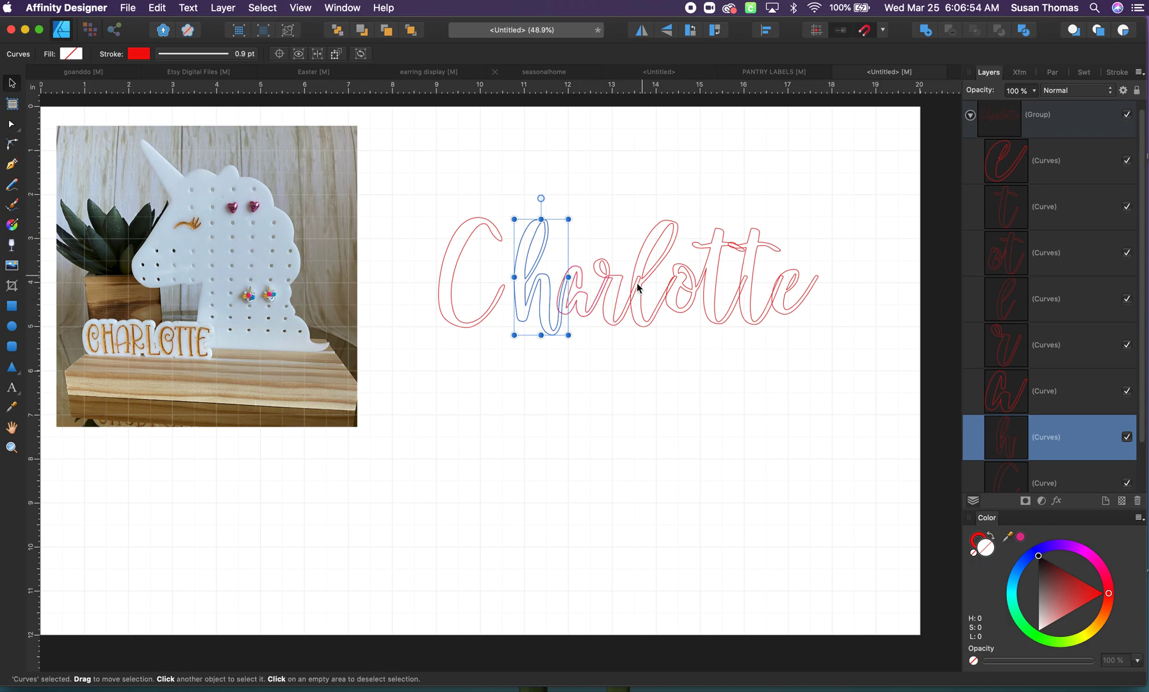
Select all eight letter Curves layers together.
left_click(697, 331)
left_click_drag(393, 180, 858, 385)
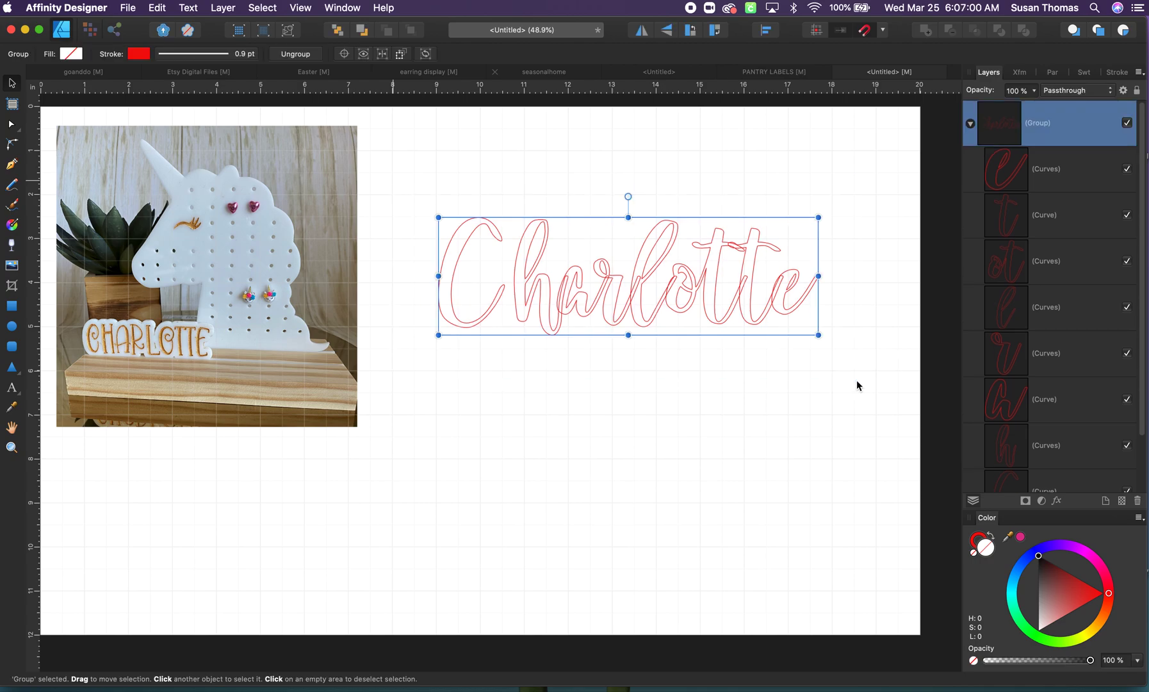
left_click(1022, 161)
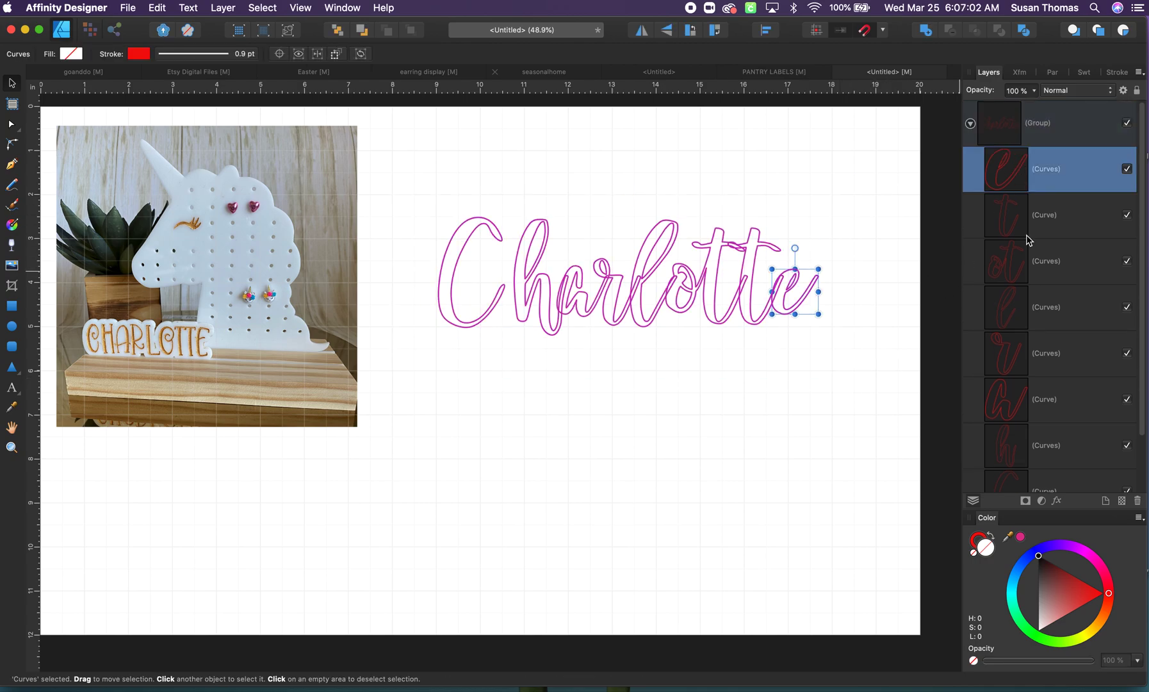
scroll(1019, 321, "down", 1)
left_click(1010, 448, "shift")
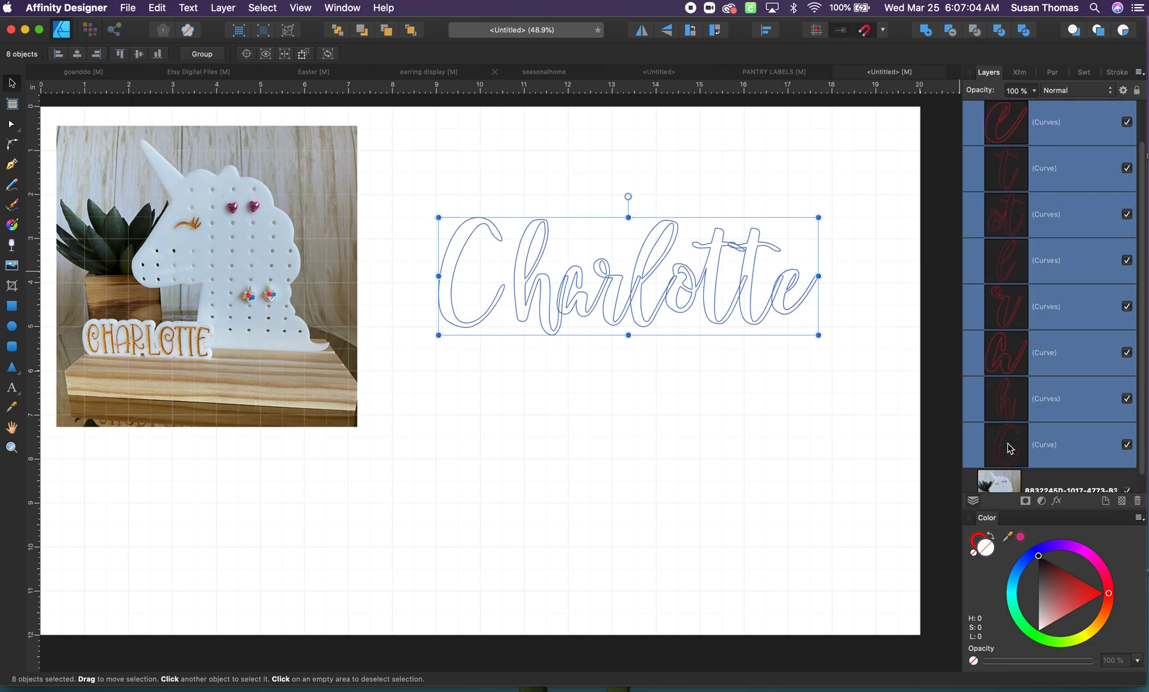
Merge the eight letters with Add and move the merged lettering up and left.
left_click(926, 32)
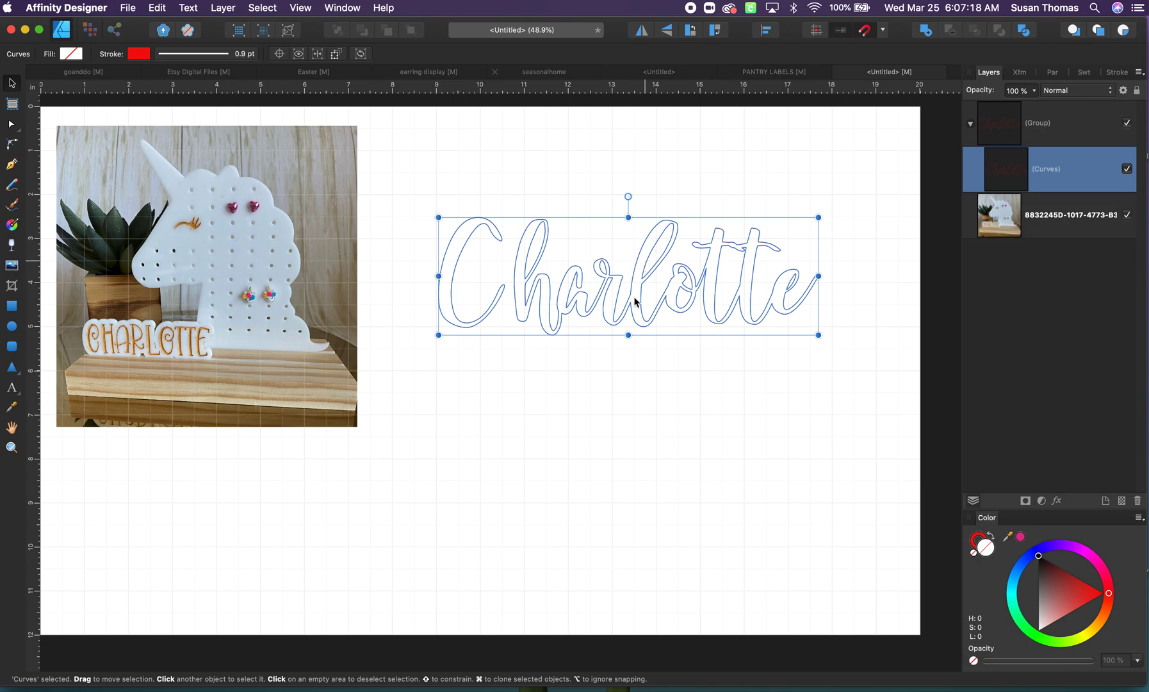
left_click(527, 463)
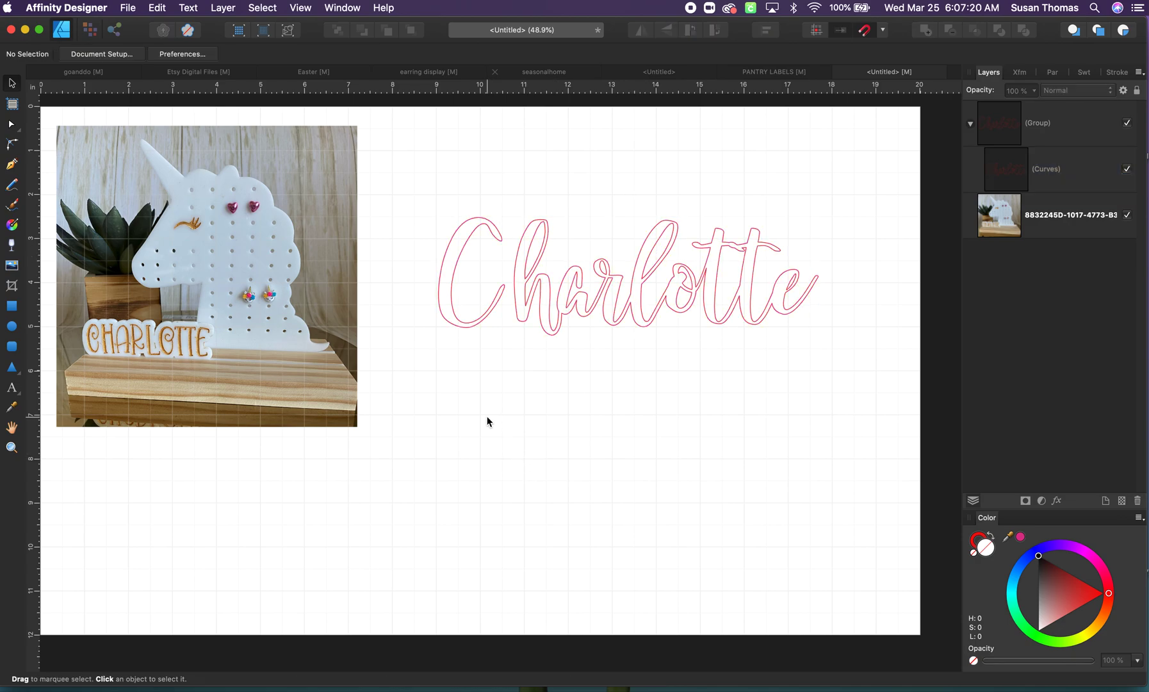
left_click_drag(423, 170, 844, 368)
left_click_drag(749, 308, 696, 246)
left_click(677, 353)
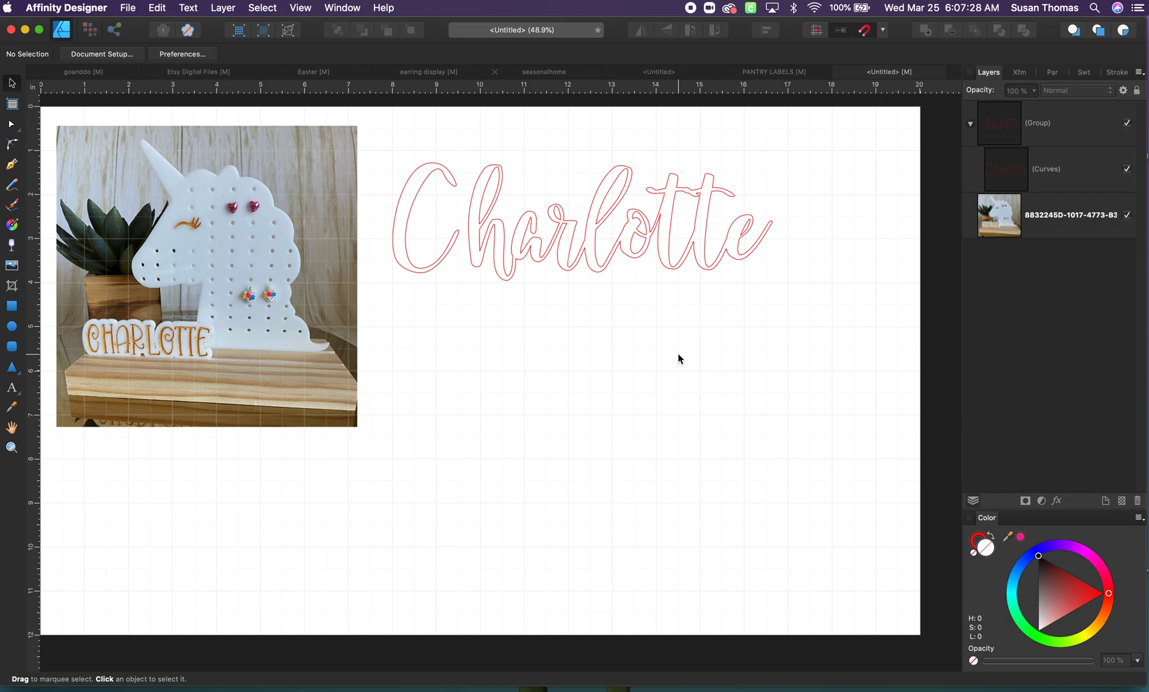
Move Charlotte down-right beside the photo and fill it with black from Swatches.
left_click(560, 242)
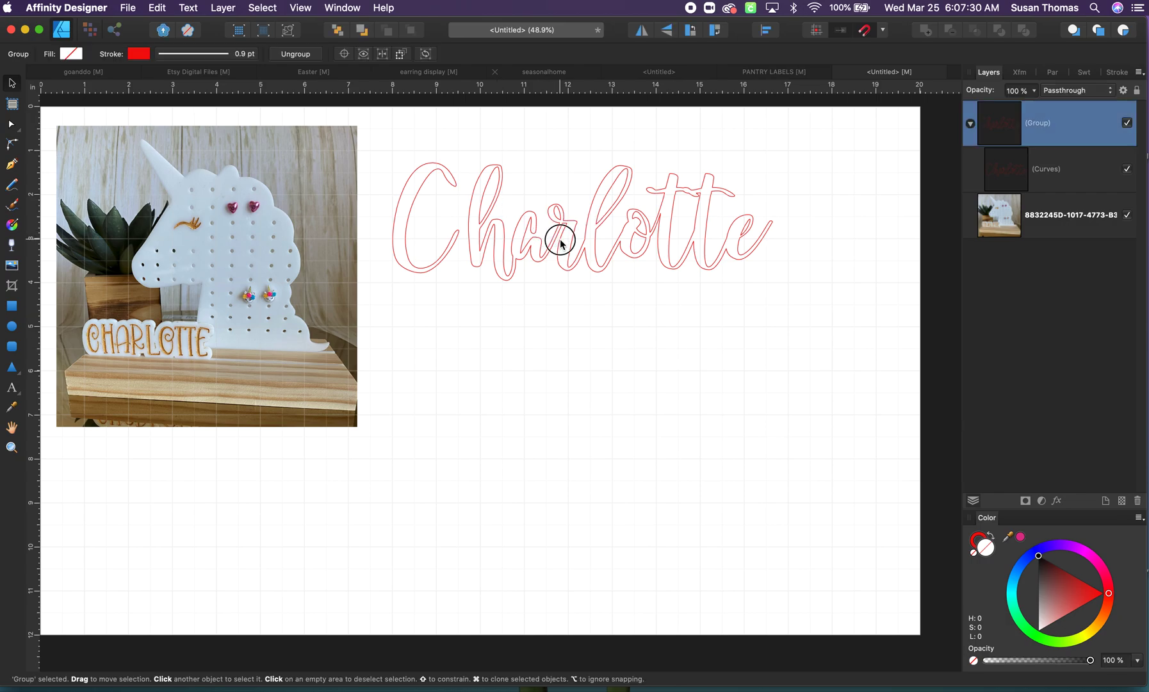
left_click_drag(561, 242, 618, 333)
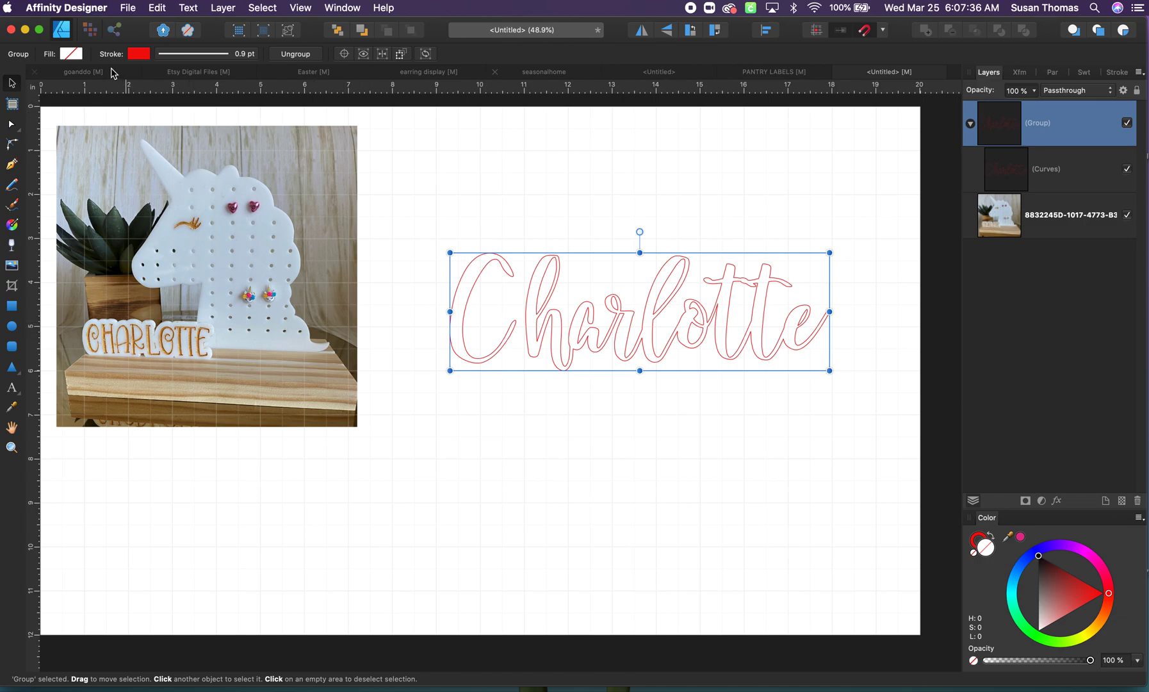
left_click(73, 54)
left_click(77, 70)
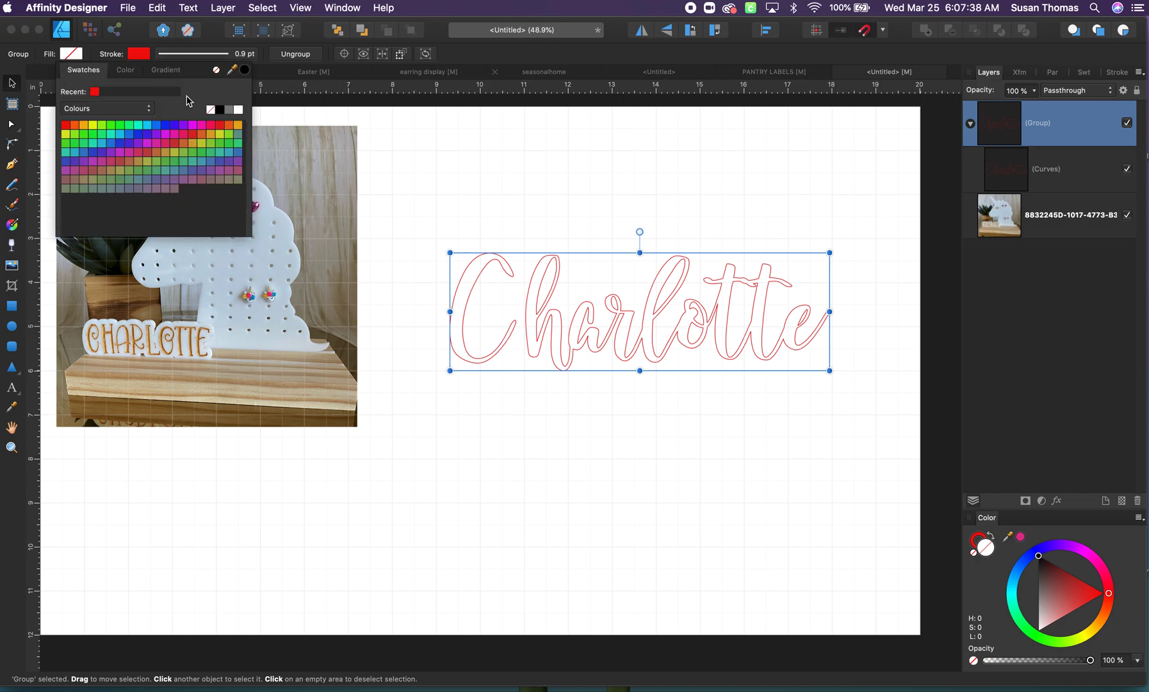
left_click(219, 109)
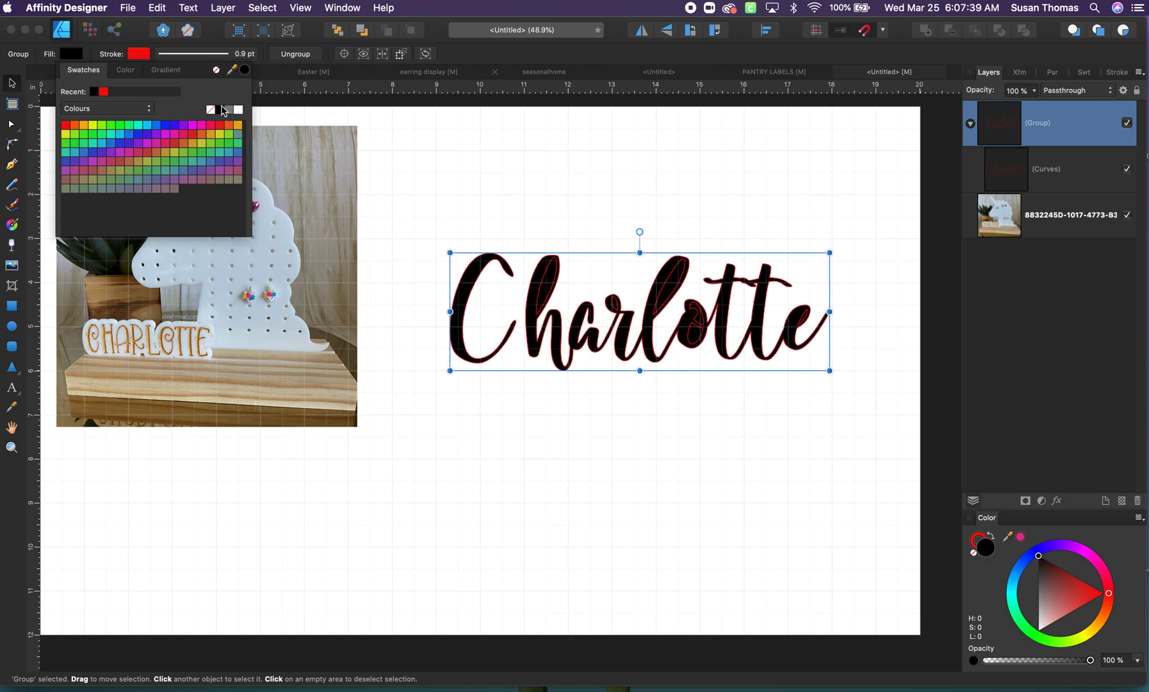
Set Charlotte's stroke to none and reselect the whole lettering group.
left_click(139, 54)
left_click(284, 70)
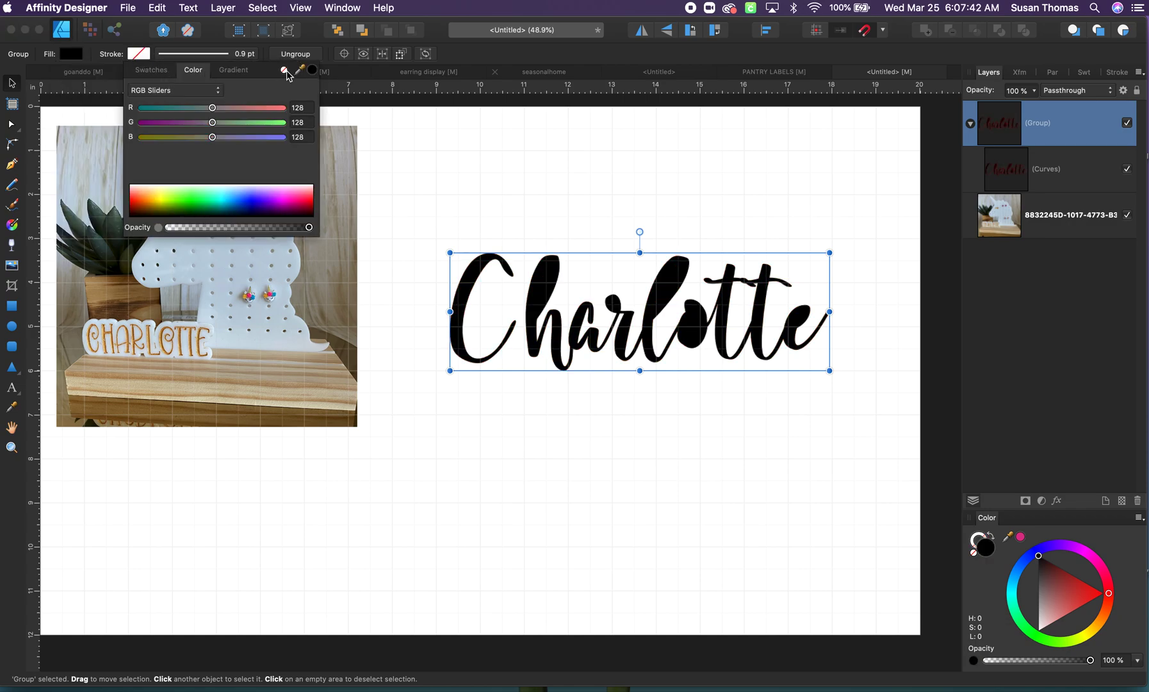
left_click(549, 300)
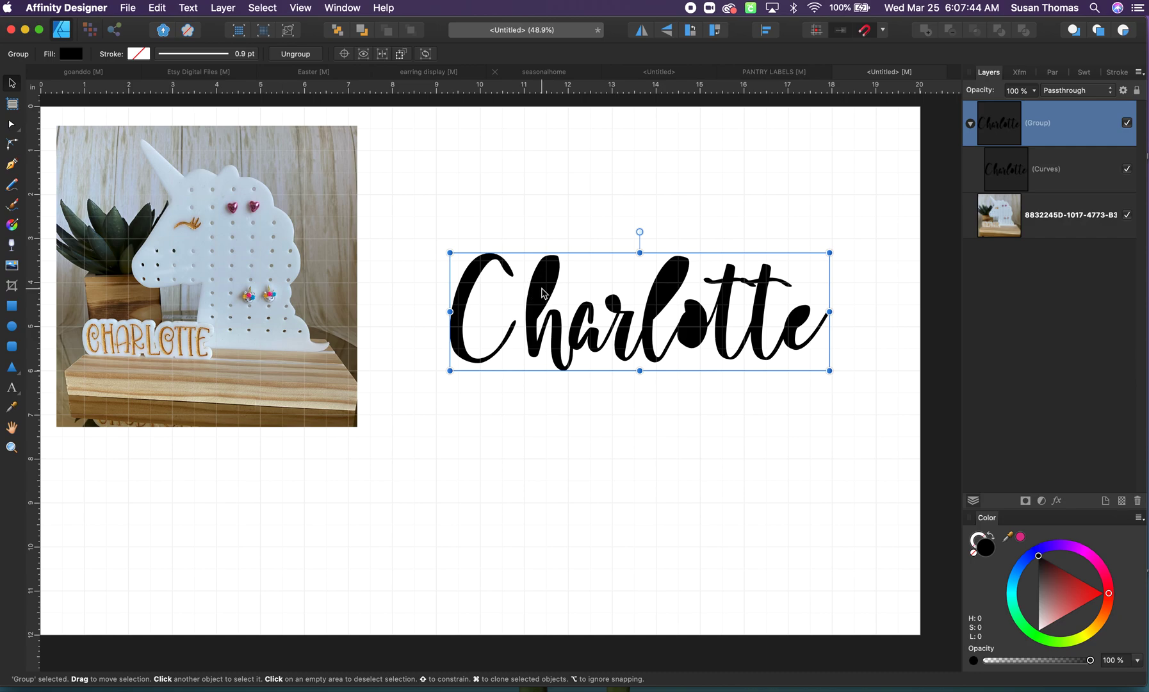
left_click(456, 235)
left_click_drag(436, 233, 853, 408)
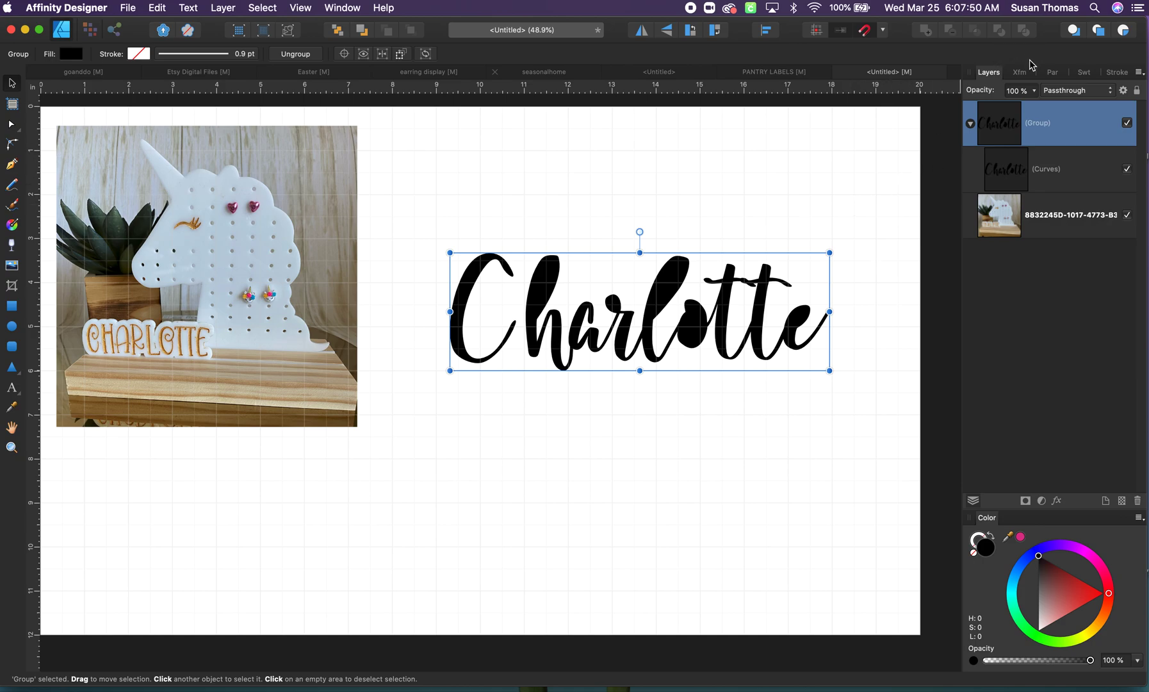
Divide the Charlotte curves into separate overlapping pieces and inspect them.
left_click(1006, 169)
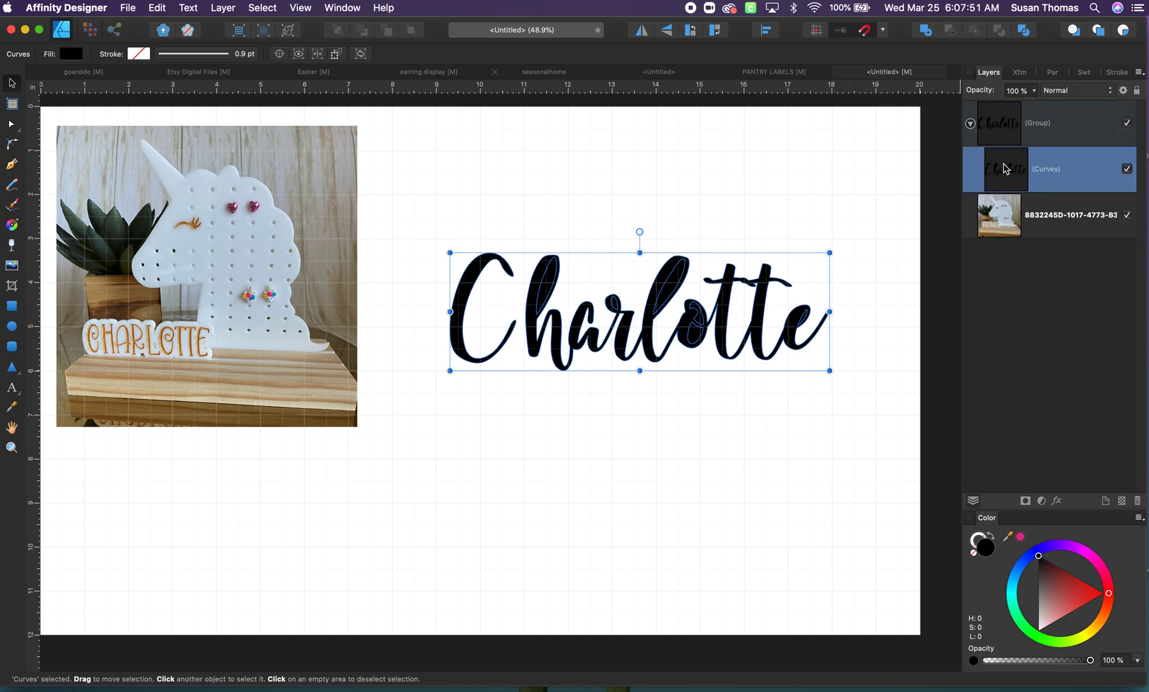
left_click(1023, 30)
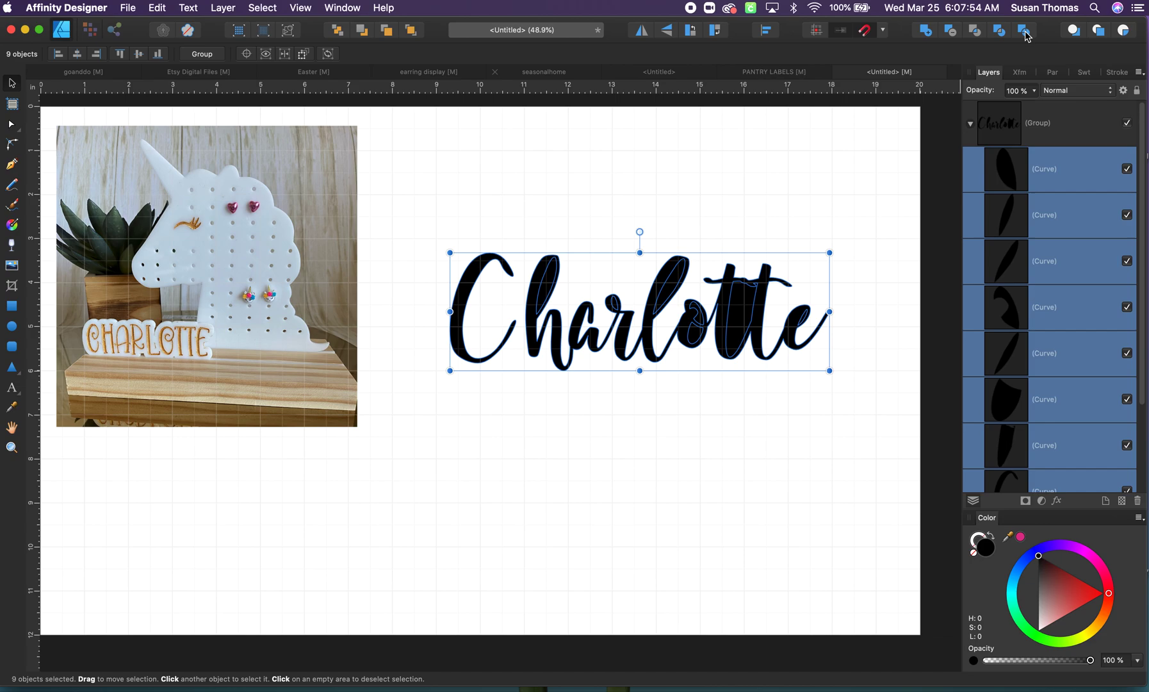
scroll(1039, 273, "down", 1)
left_click(1004, 189)
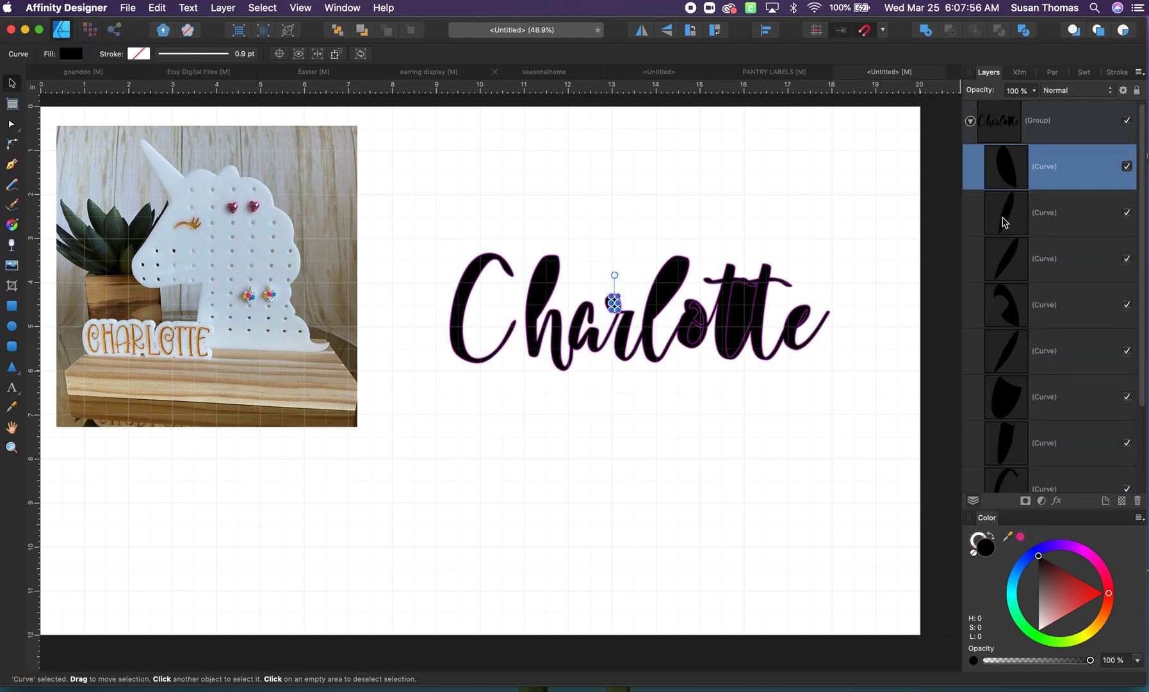
left_click(1006, 221)
left_click(1010, 264)
left_click(1007, 221)
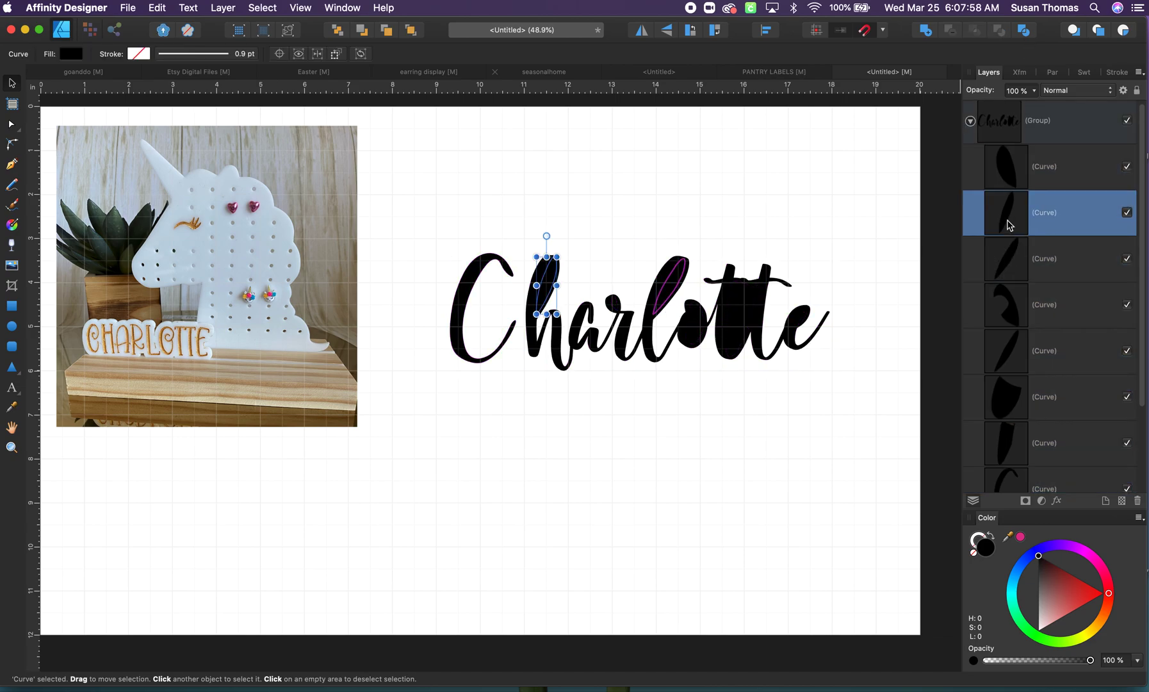
left_click(1011, 184)
Select the stroke pieces on the h, o and e.
left_click(1011, 228)
left_click(1017, 277)
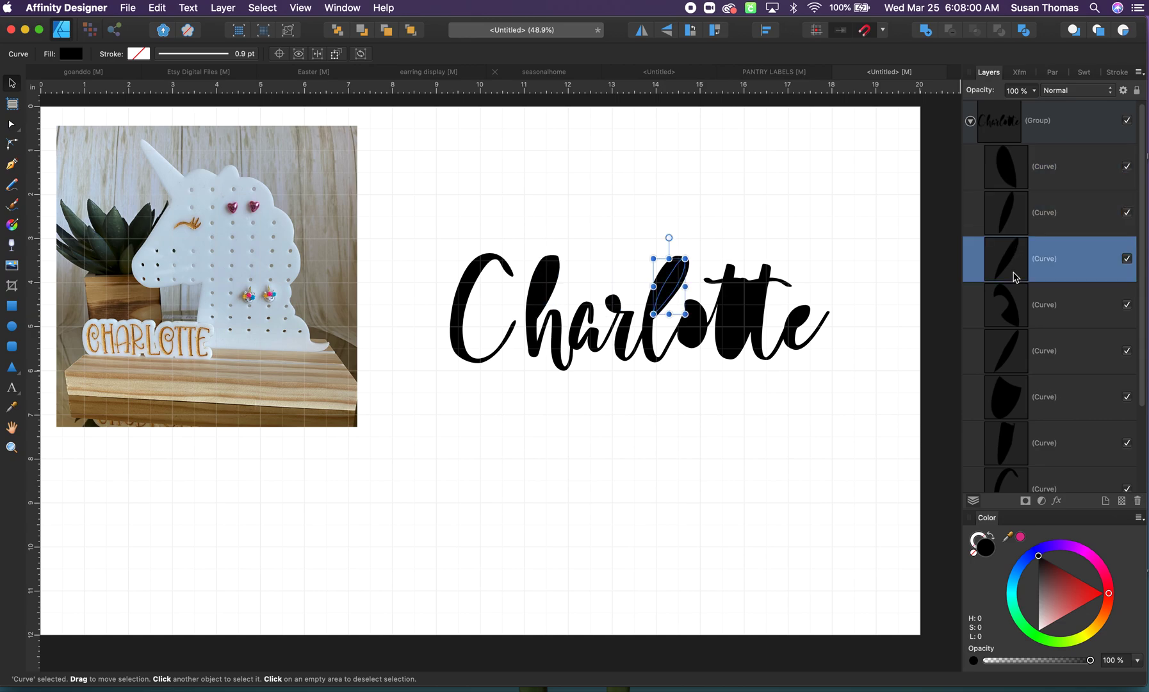
left_click(1019, 314)
scroll(1019, 346, "down", 1)
left_click(1018, 344)
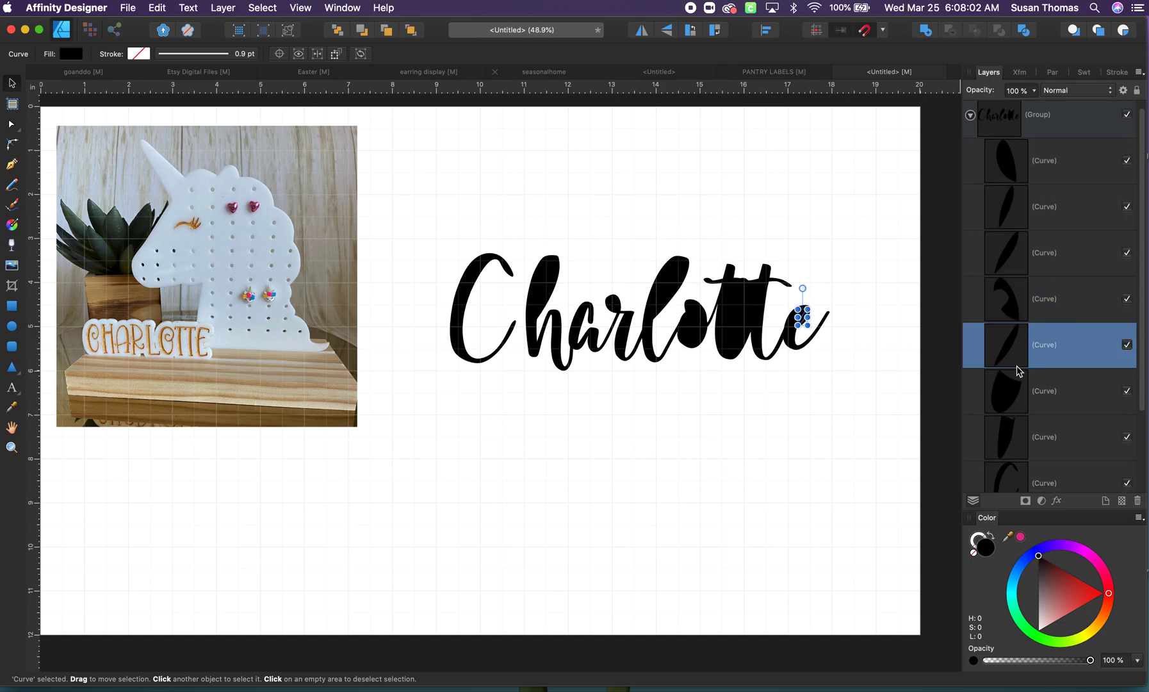
scroll(1017, 378, "down", 3)
scroll(1014, 412, "down", 1)
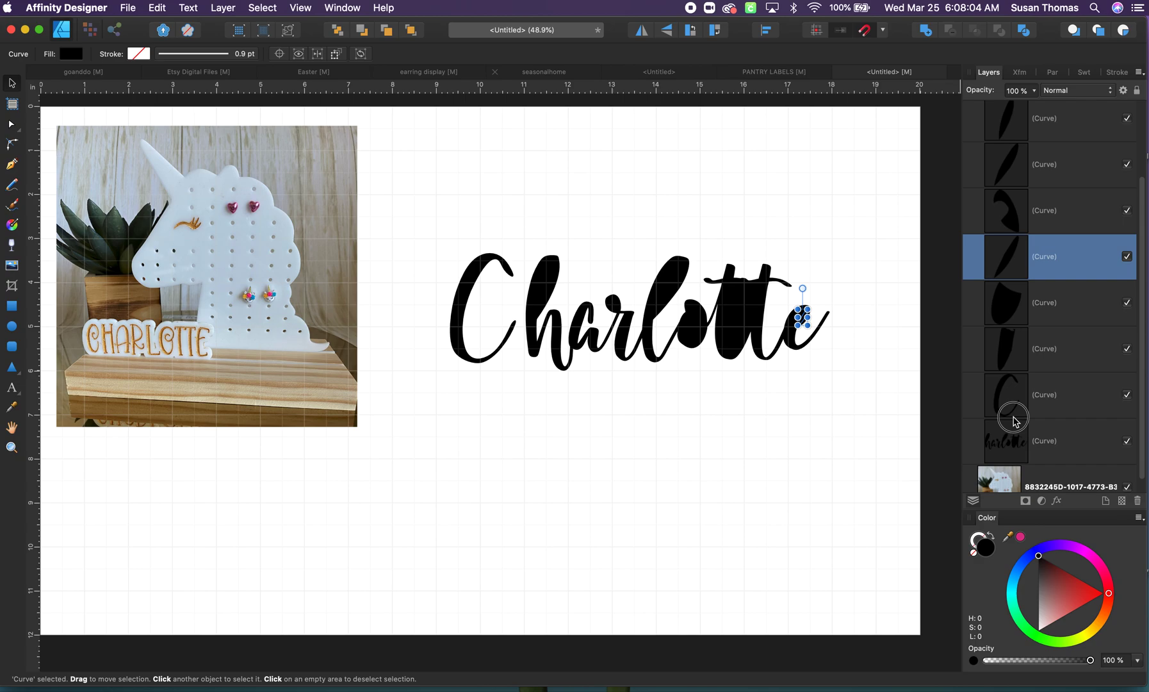
Combine the C and harlotte pieces into one shape with Add.
left_click(1015, 409)
left_click(1012, 449, "shift")
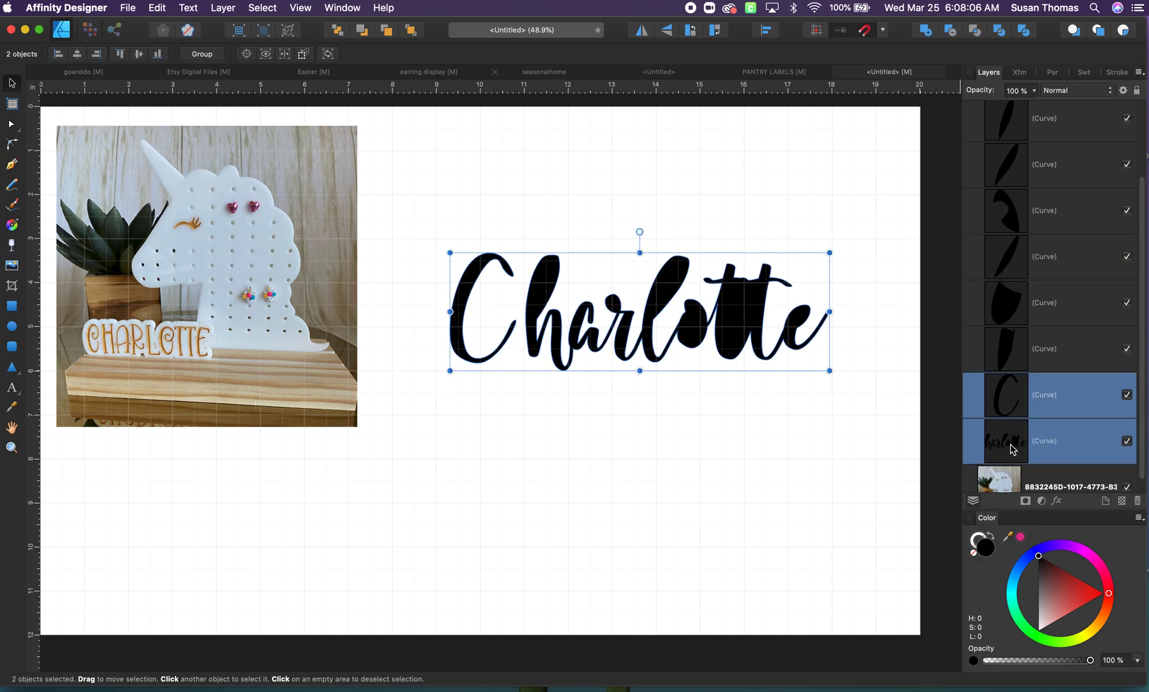
scroll(1019, 439, "down", 1)
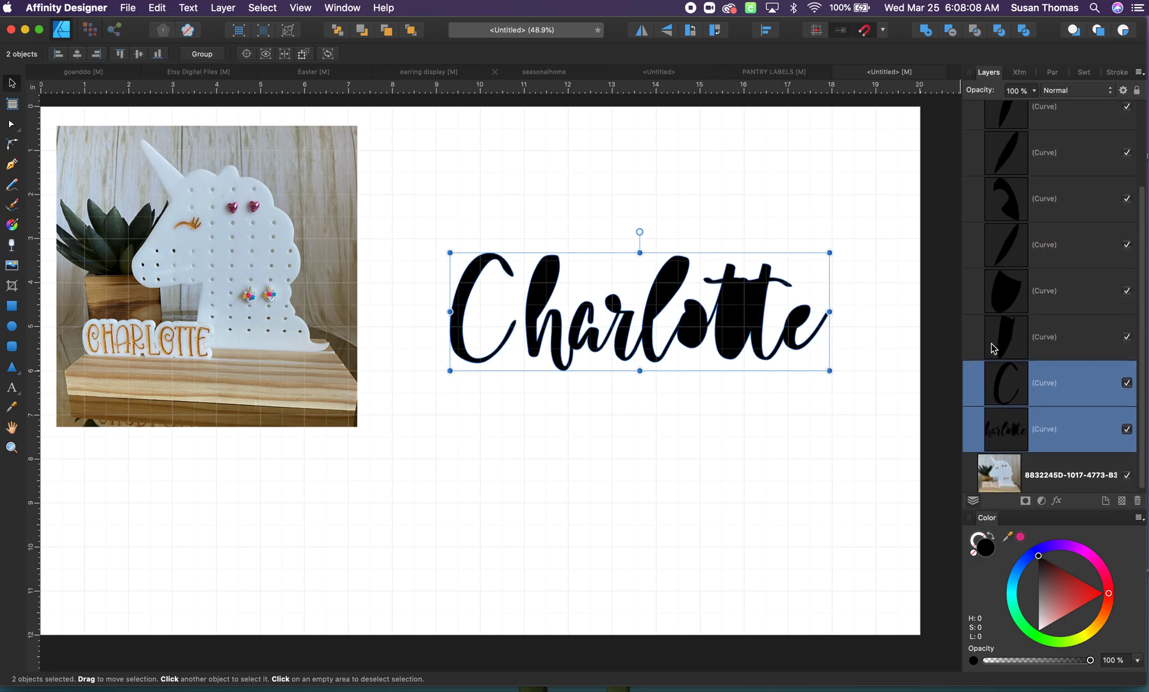
left_click(927, 36)
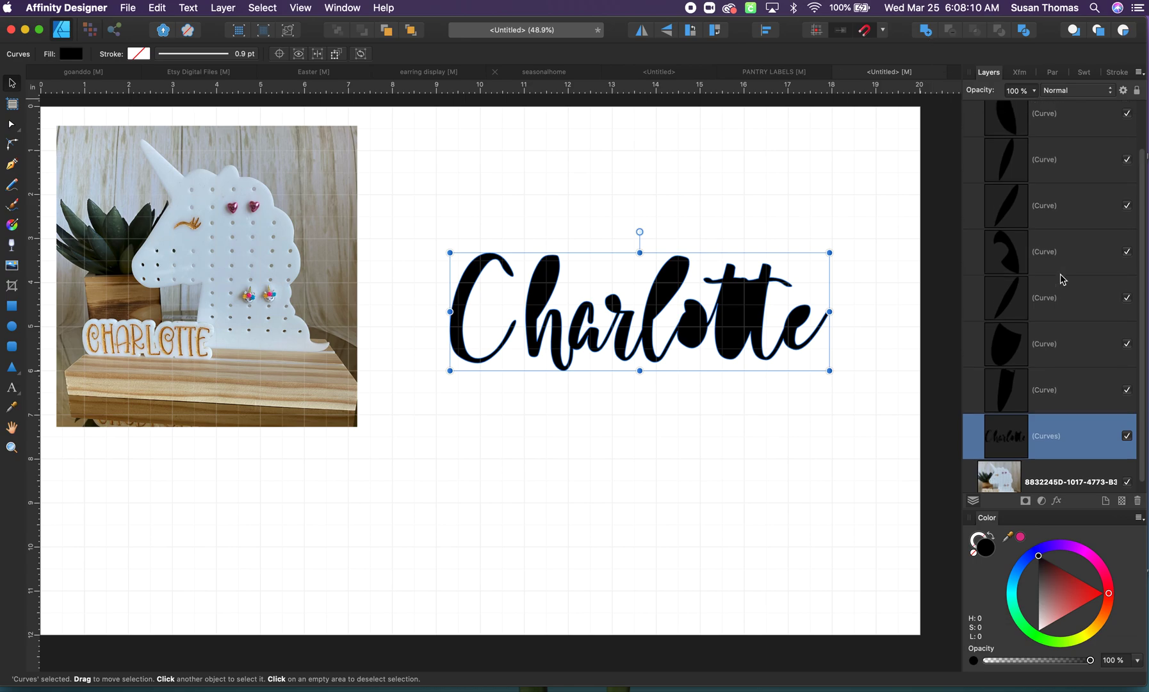
Select all eight pieces and Subtract to cut out the overlapping strokes.
scroll(1058, 276, "up", 3)
left_click(994, 156, "shift")
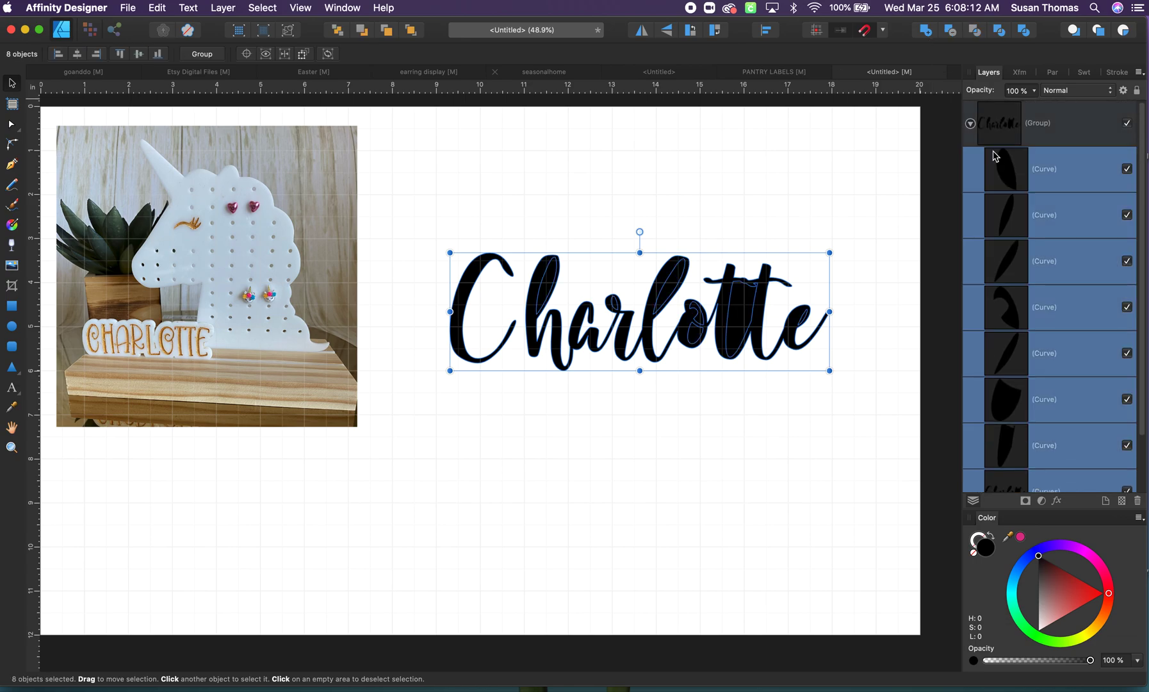
left_click(952, 36)
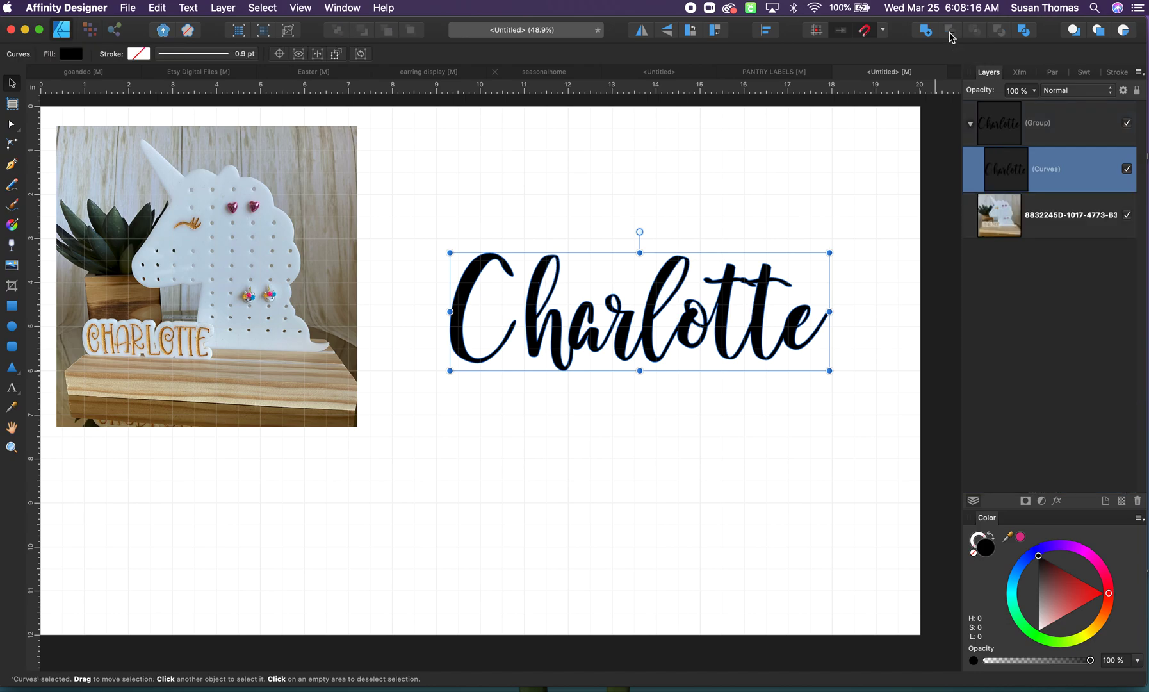
left_click(736, 442)
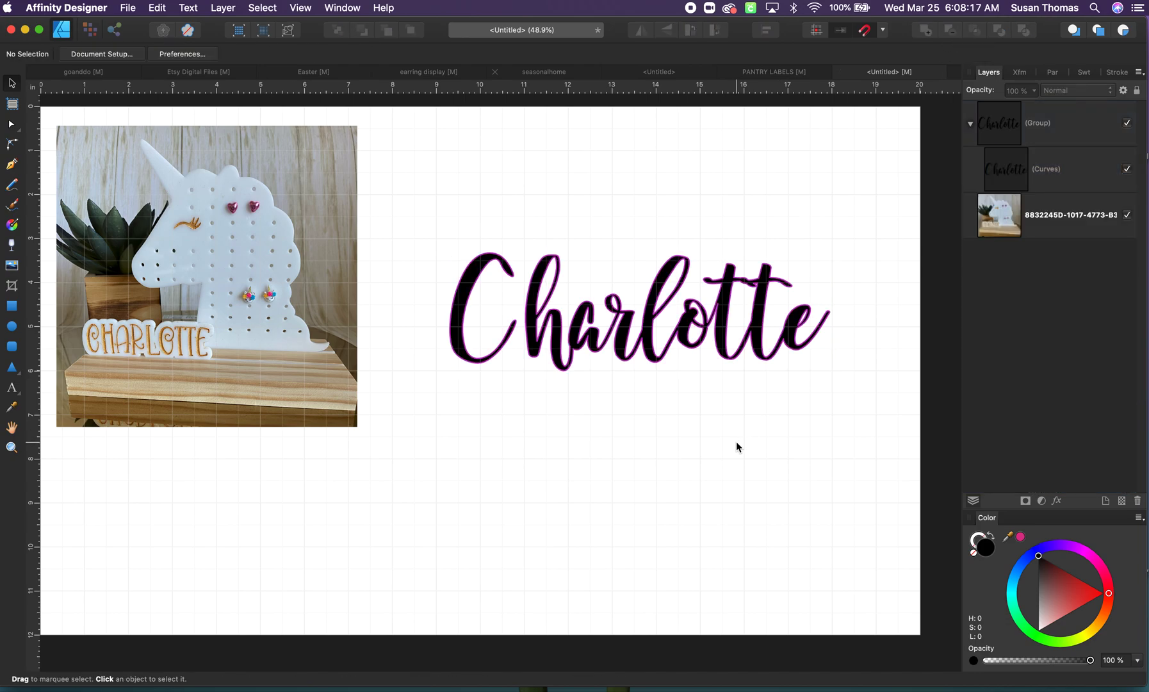
left_click(648, 329)
Nudge the black Charlotte group slightly left and reselect it.
mouse_move(647, 330)
left_mouse_down()
mouse_move(640, 323)
mouse_move(647, 332)
left_mouse_up()
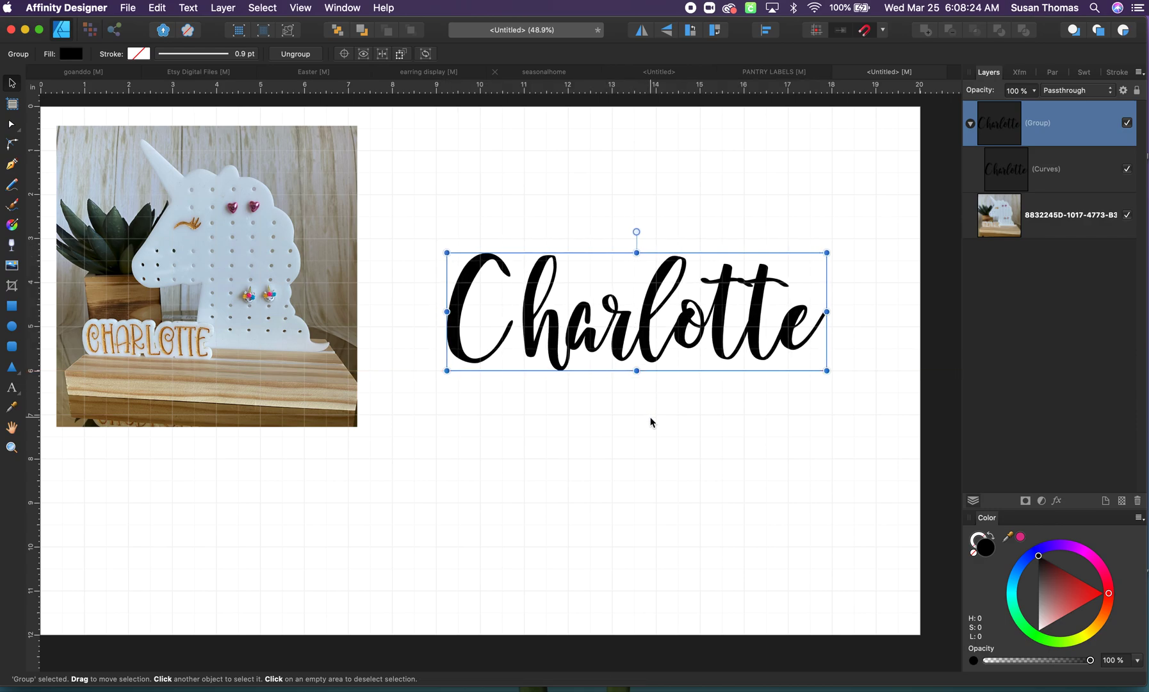
left_click(649, 422)
left_click(584, 322)
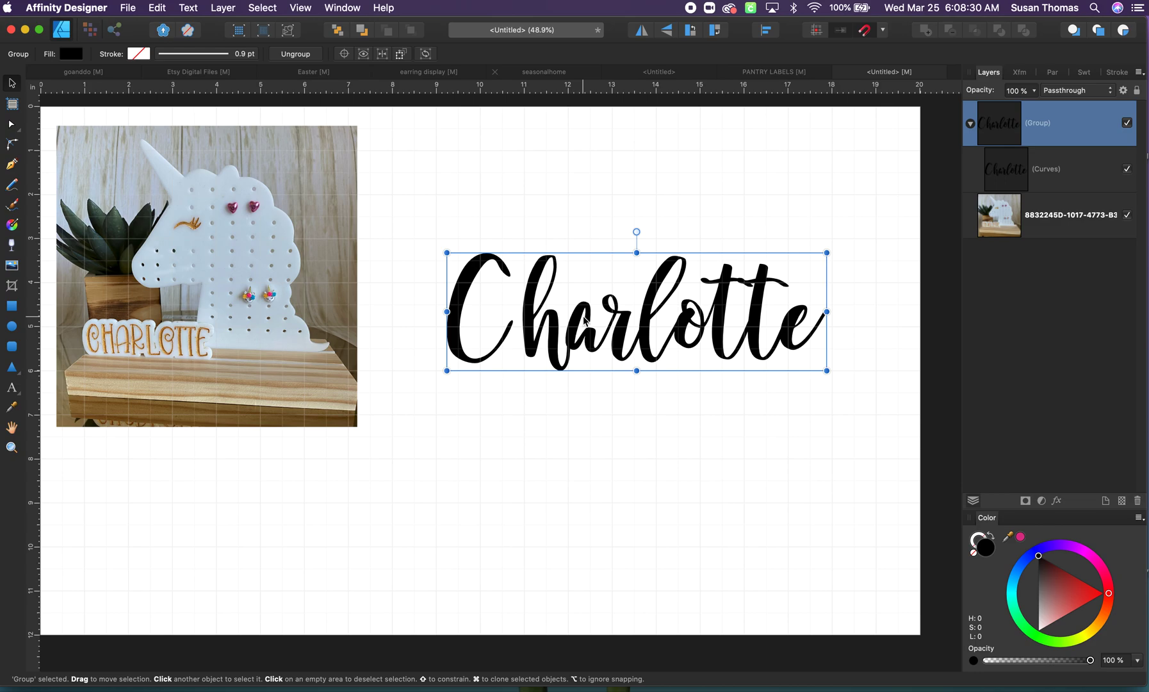
left_click(533, 315)
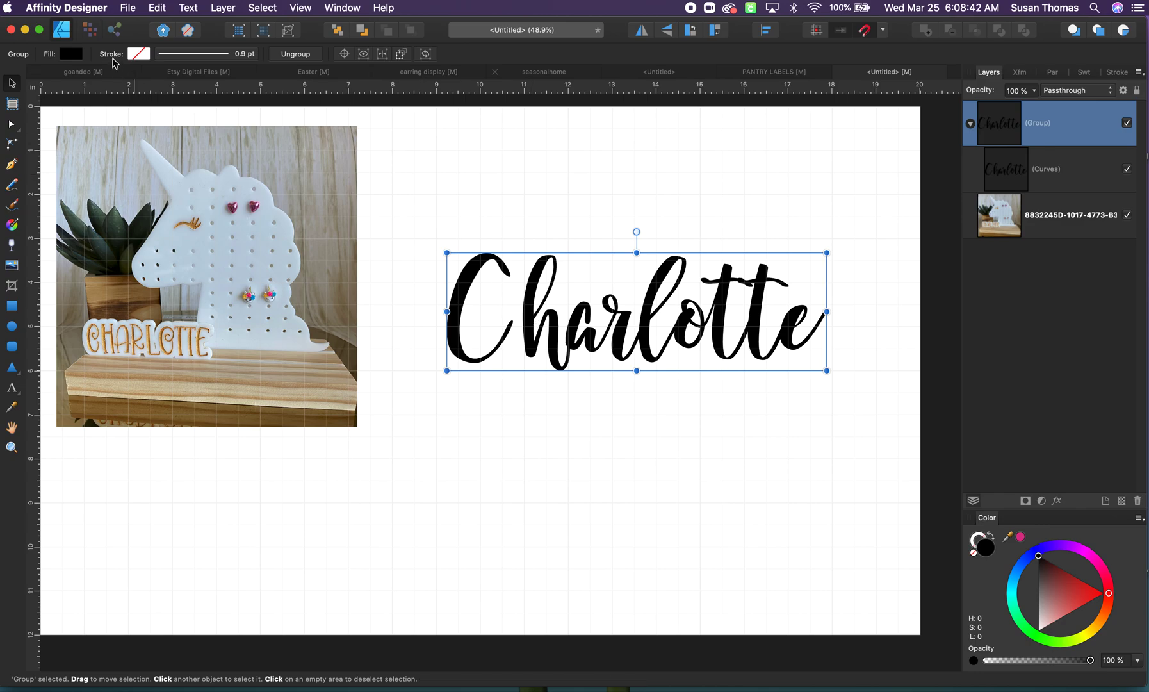
Give the Charlotte group a magenta stroke widened to 100 pt.
left_click(179, 58)
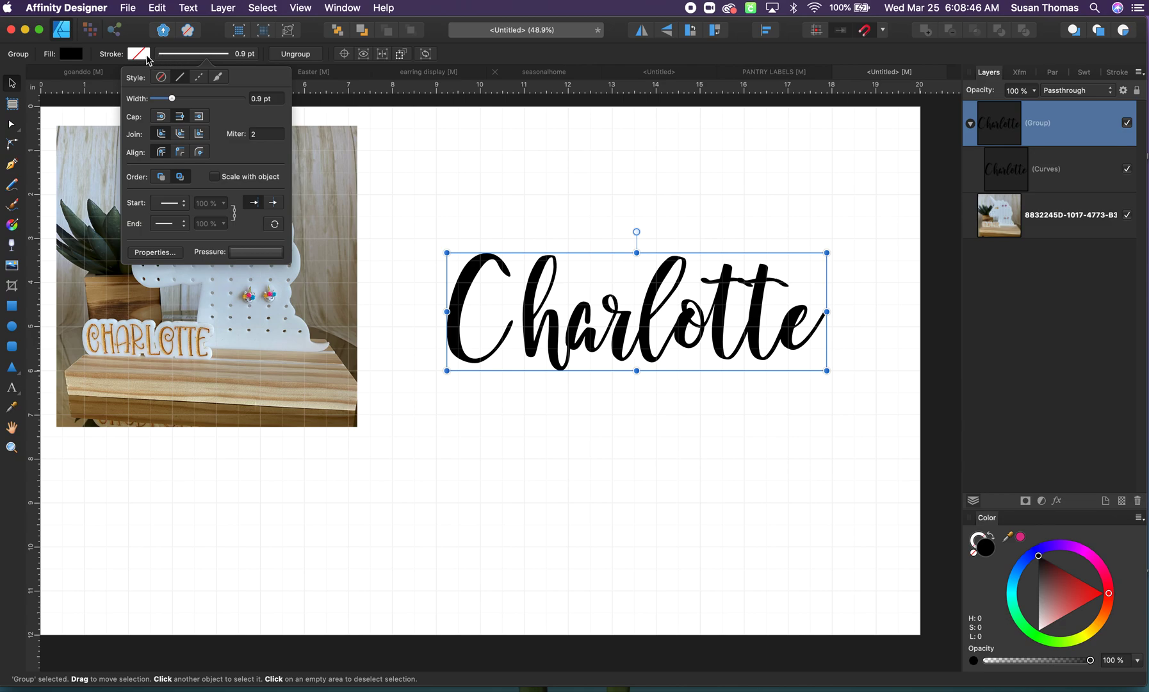
left_click(147, 57)
left_click(152, 72)
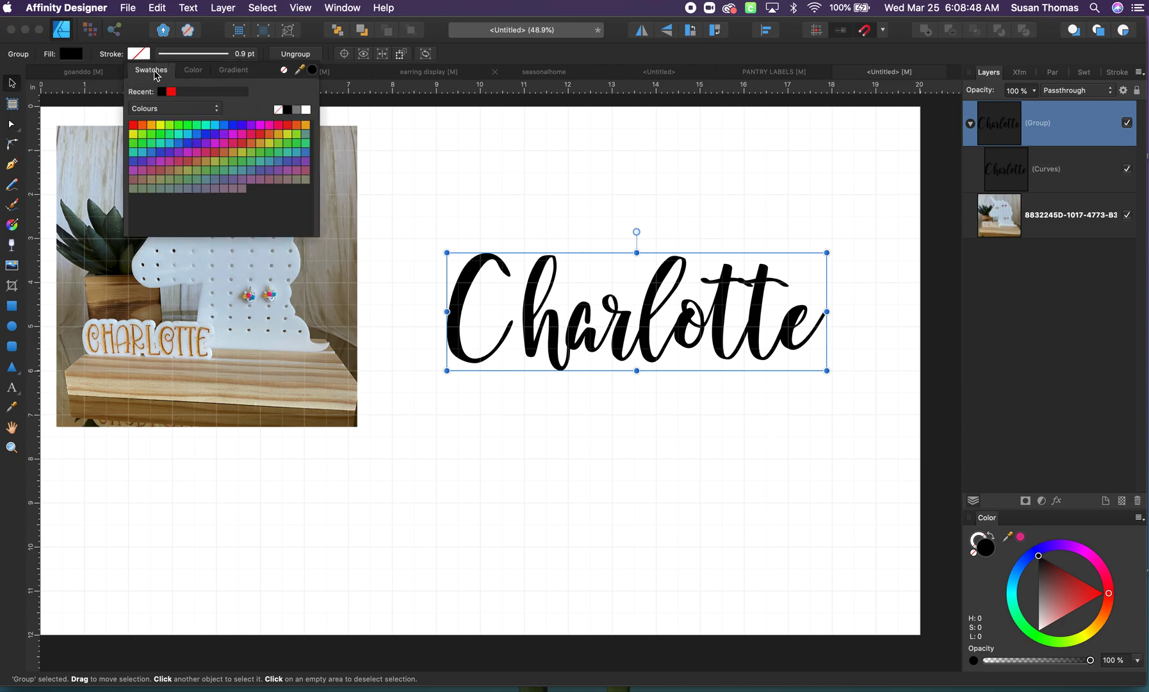
left_click(260, 124)
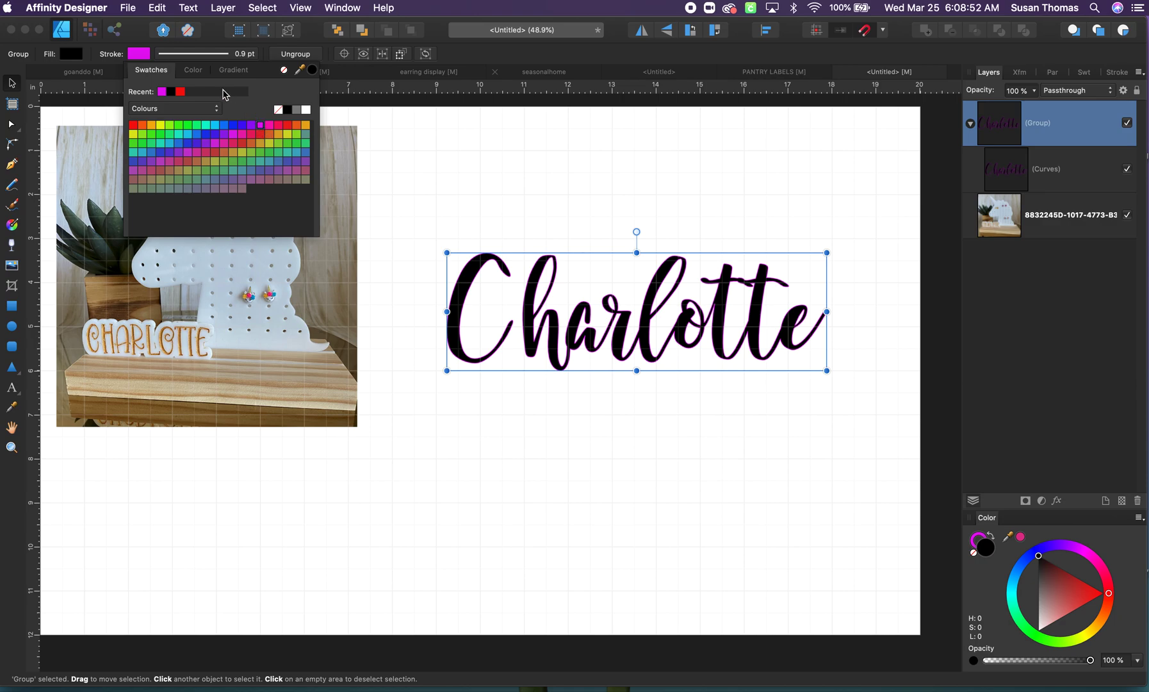
left_click(189, 58)
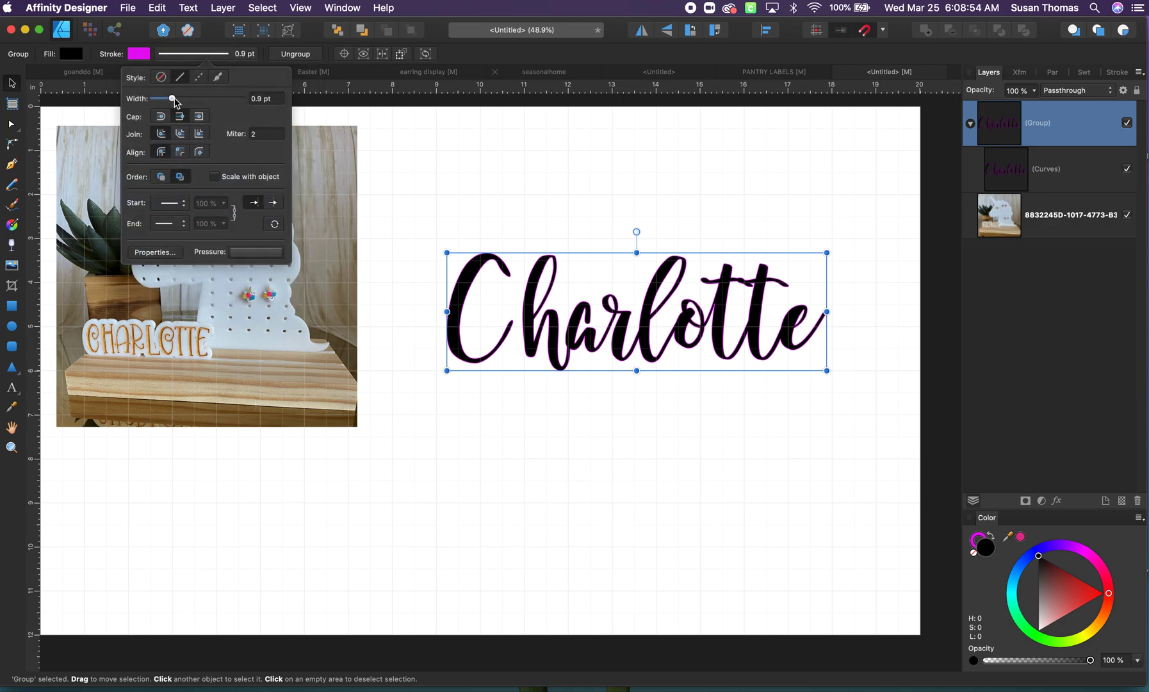
mouse_move(173, 100)
left_mouse_down()
mouse_move(279, 138)
mouse_move(195, 106)
mouse_move(256, 126)
left_mouse_up()
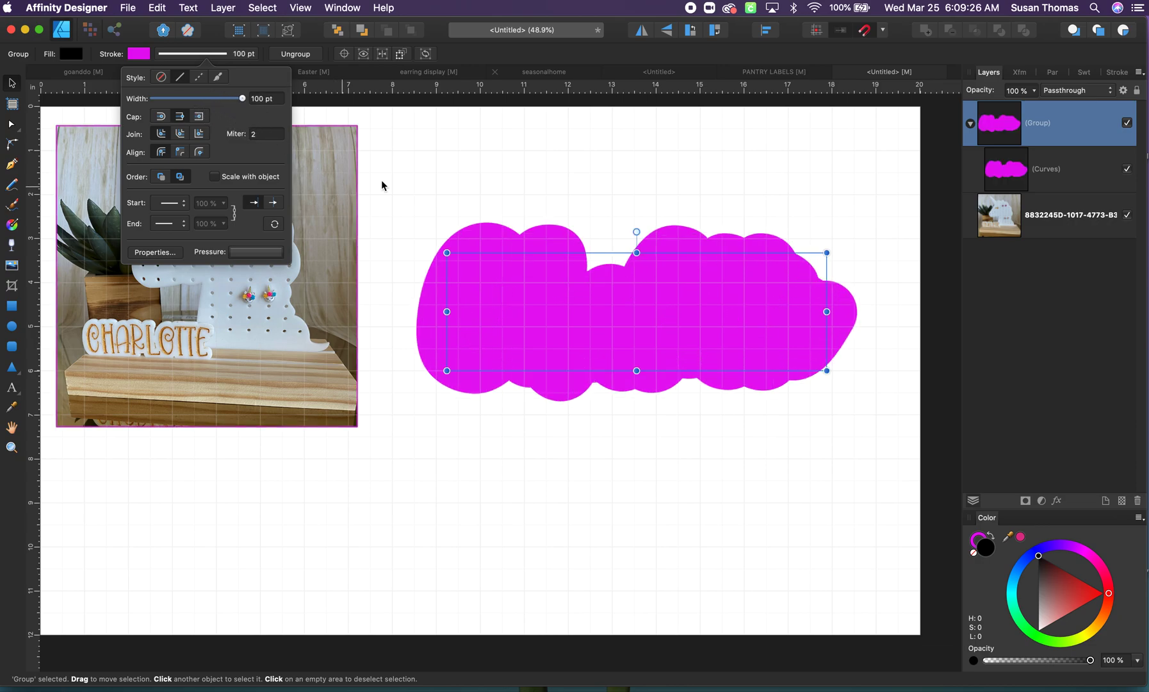
Expand the magenta stroke on the Charlotte lettering curves into a separate filled cloud shape.
left_click(666, 457)
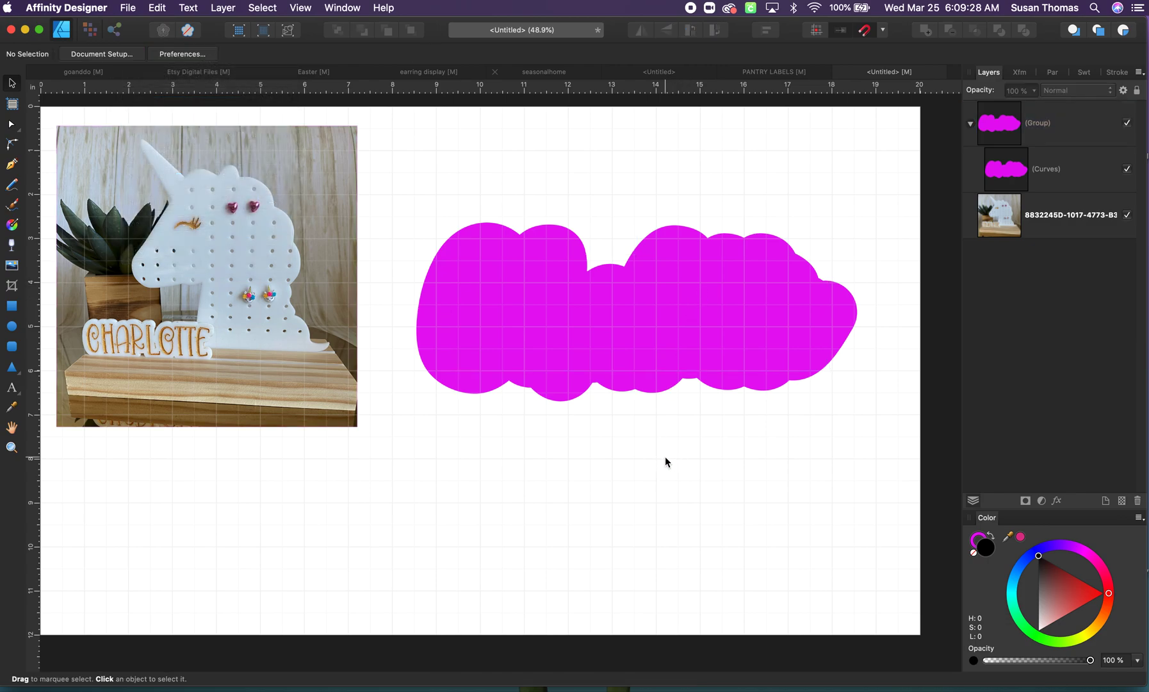
left_click(678, 377)
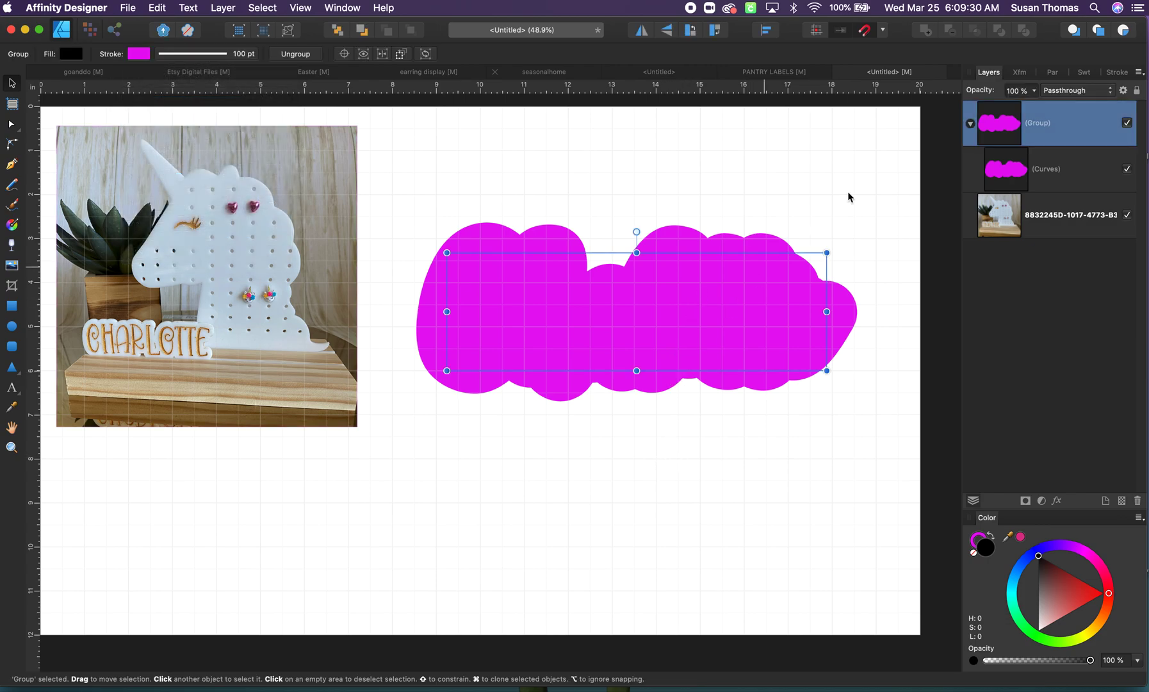
left_click(994, 152)
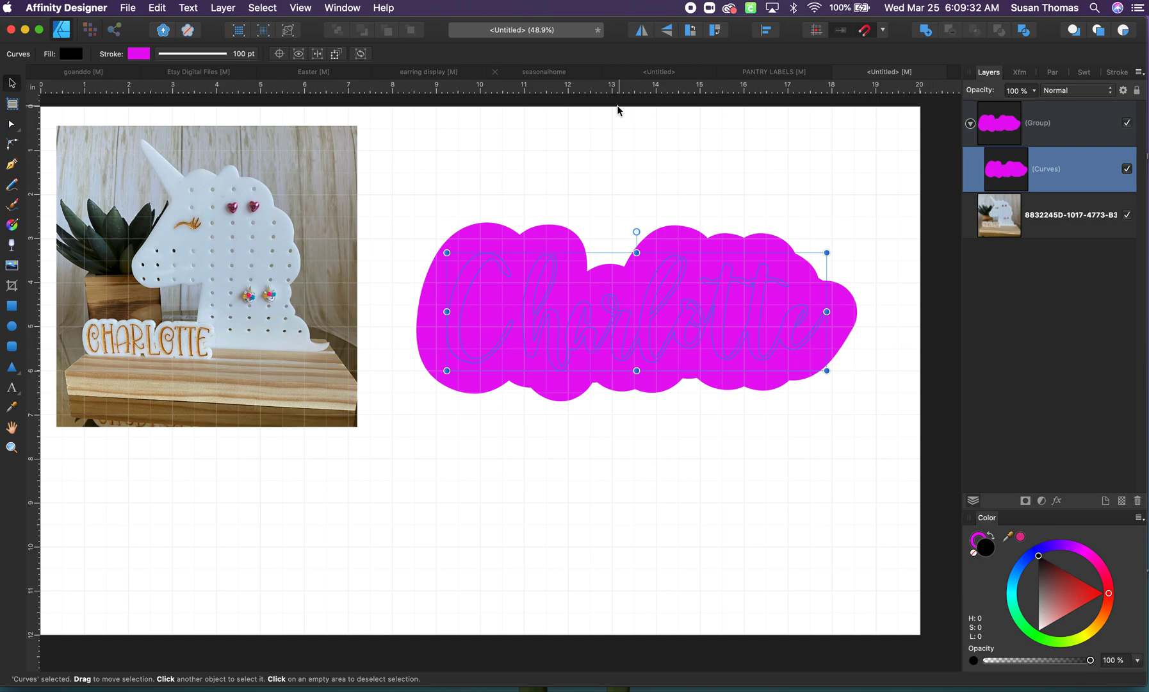
left_click(223, 8)
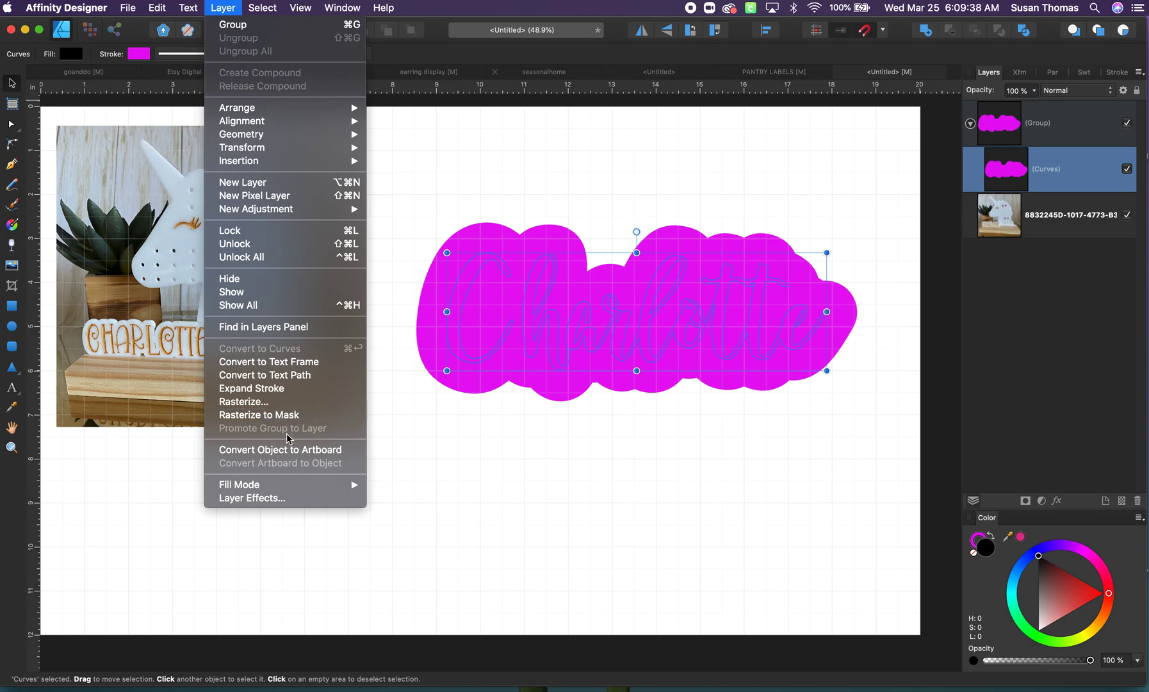
left_click(284, 389)
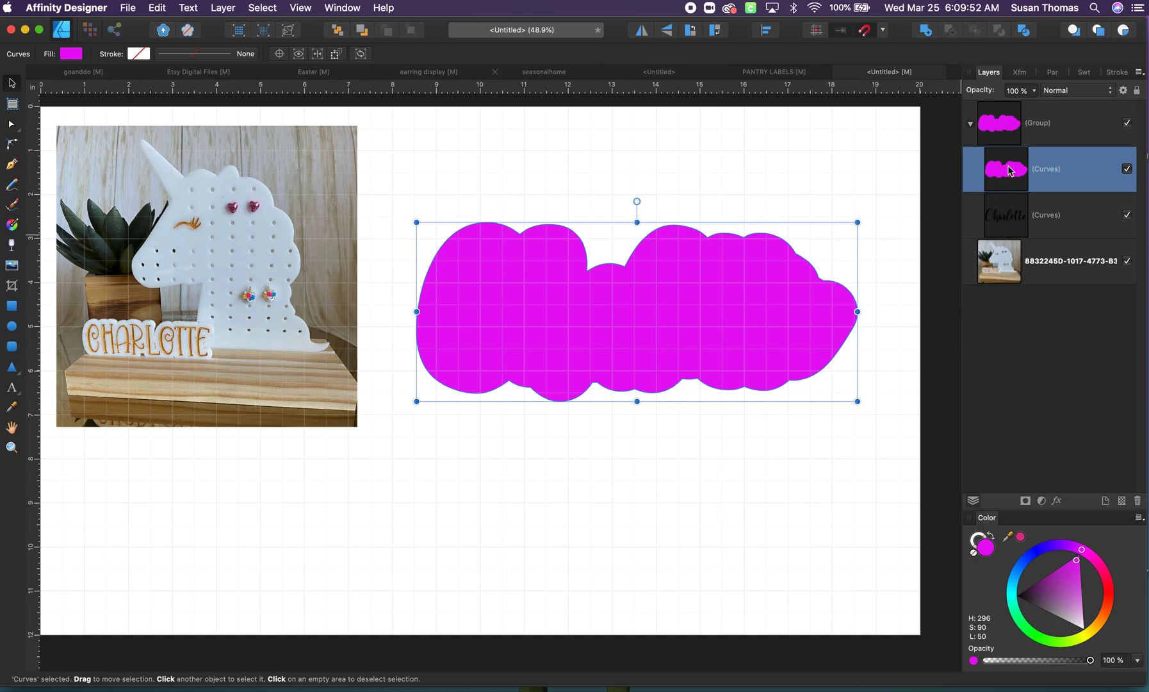
left_click(1019, 225)
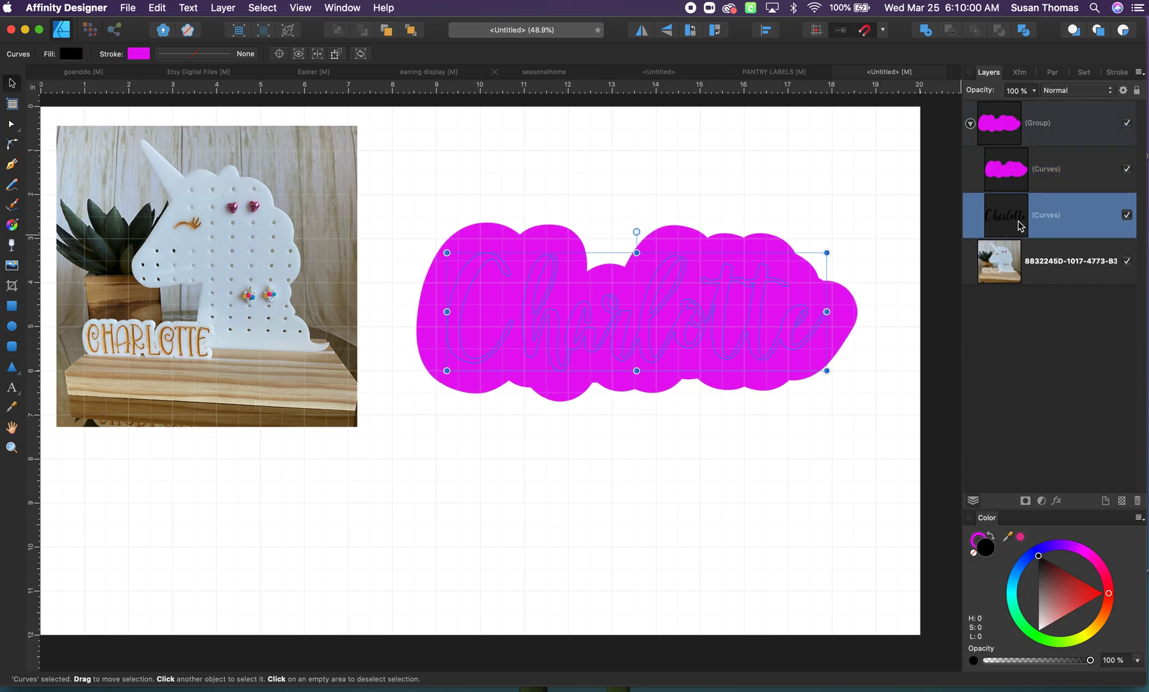
Stack the Charlotte lettering above the magenta cloud and move the design slightly higher on the page.
left_click_drag(1019, 225, 1025, 147)
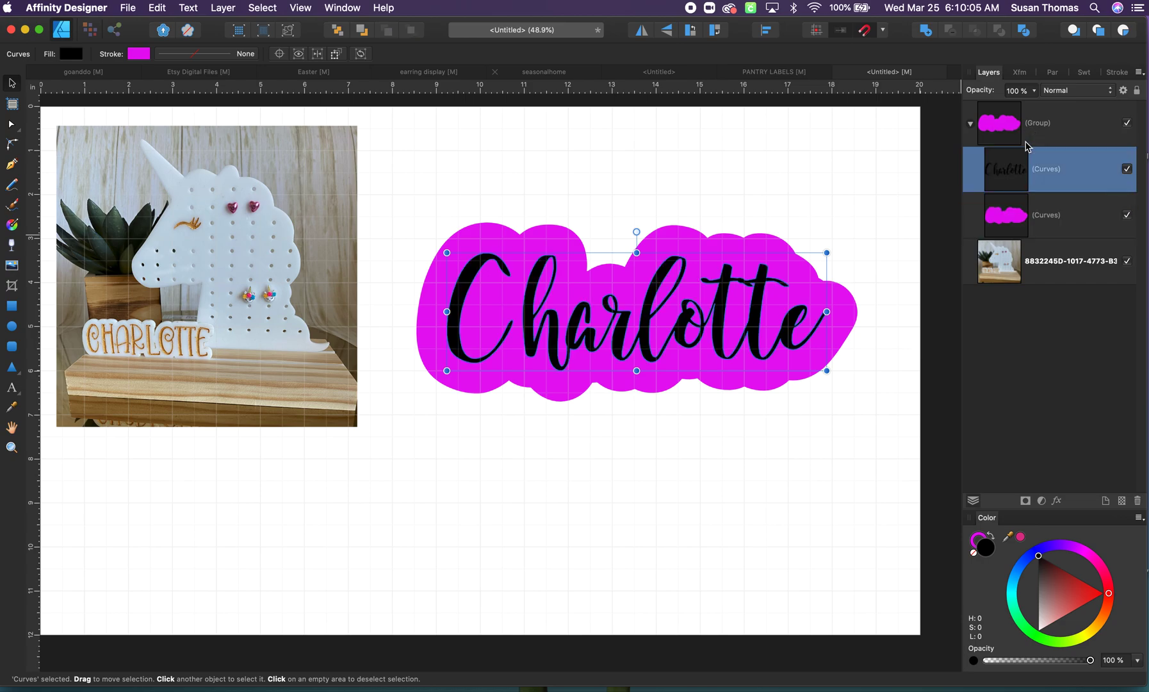
left_click(777, 464)
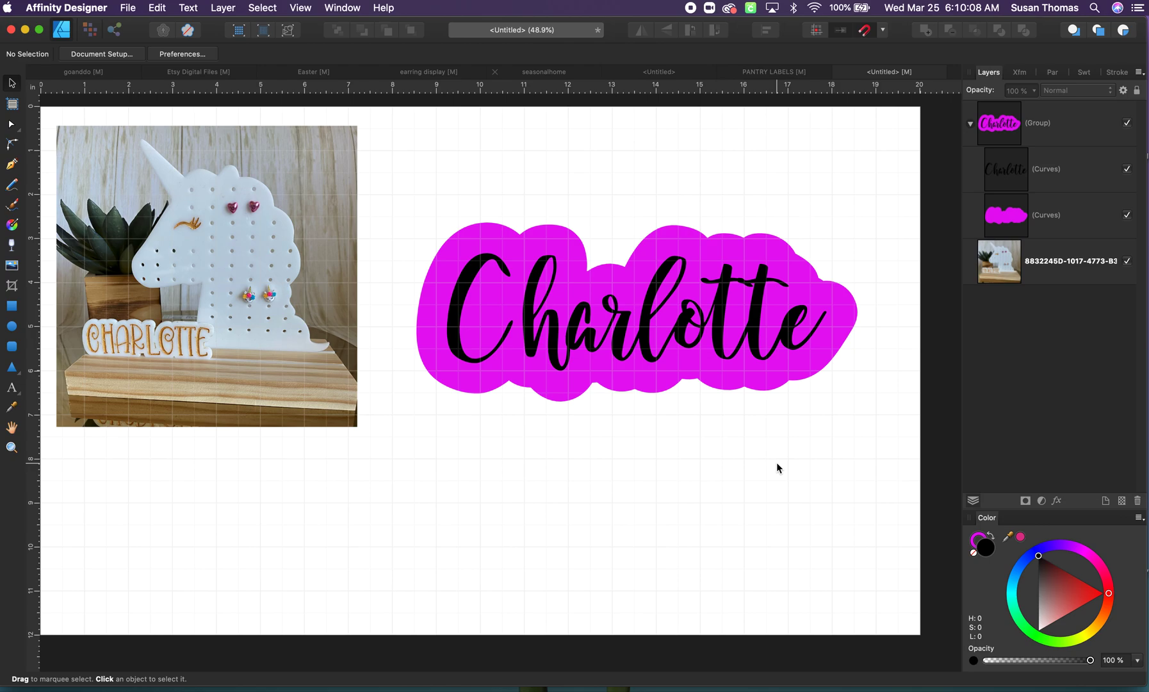
left_click_drag(652, 334, 638, 295)
left_click(634, 354)
double_click(645, 307)
left_click(624, 389)
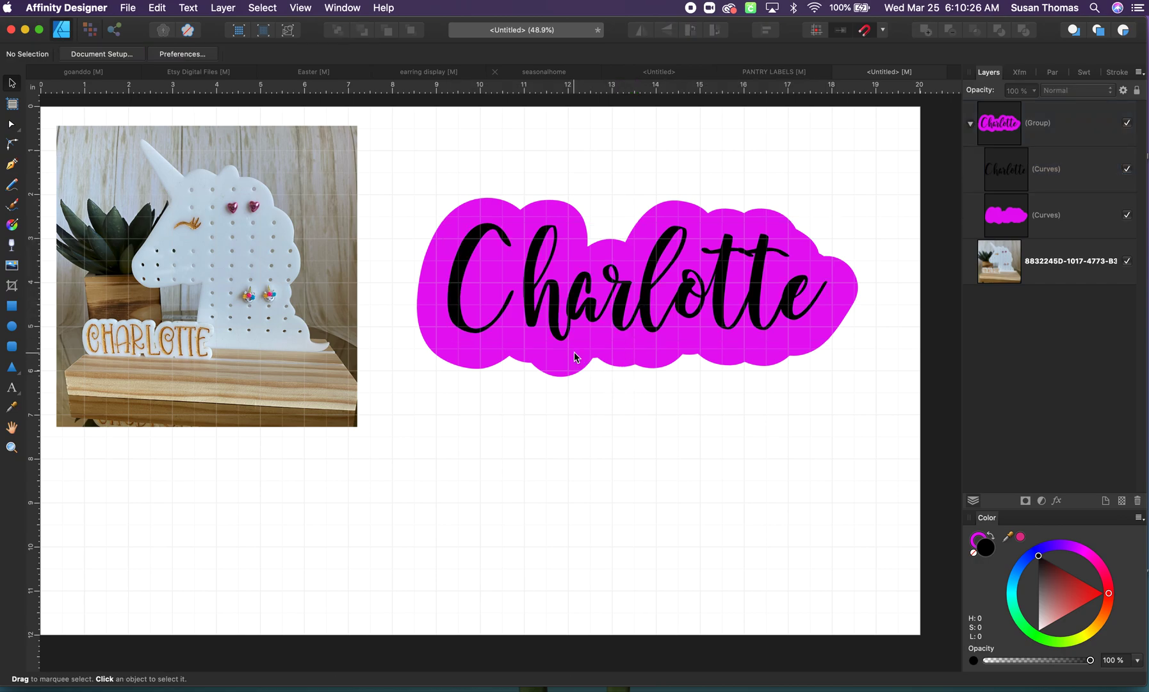
left_click(541, 301)
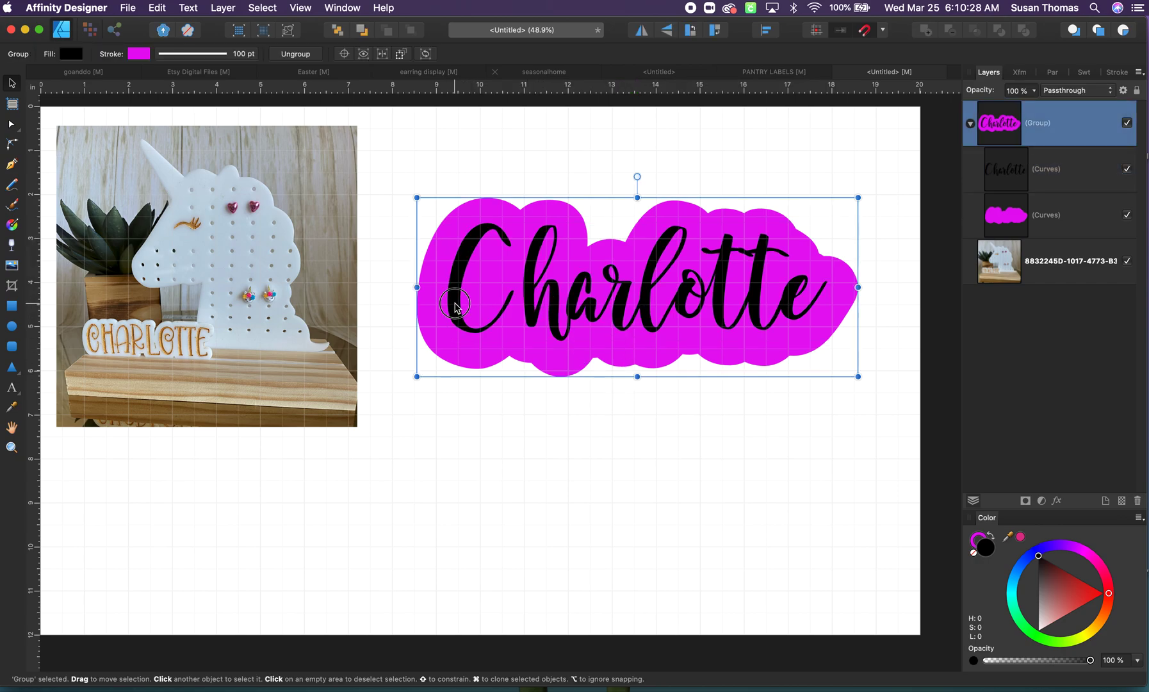
left_click(1013, 174)
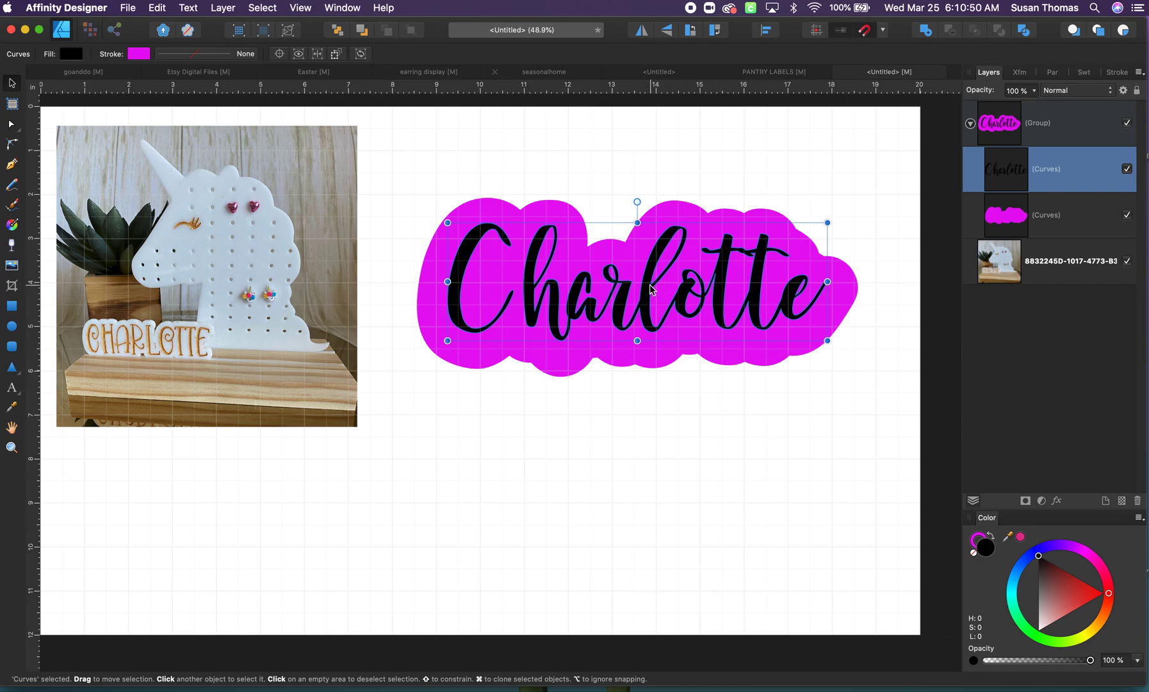
Remove the cloud shape's fill and give it a red outline from the swatches.
left_click(692, 210)
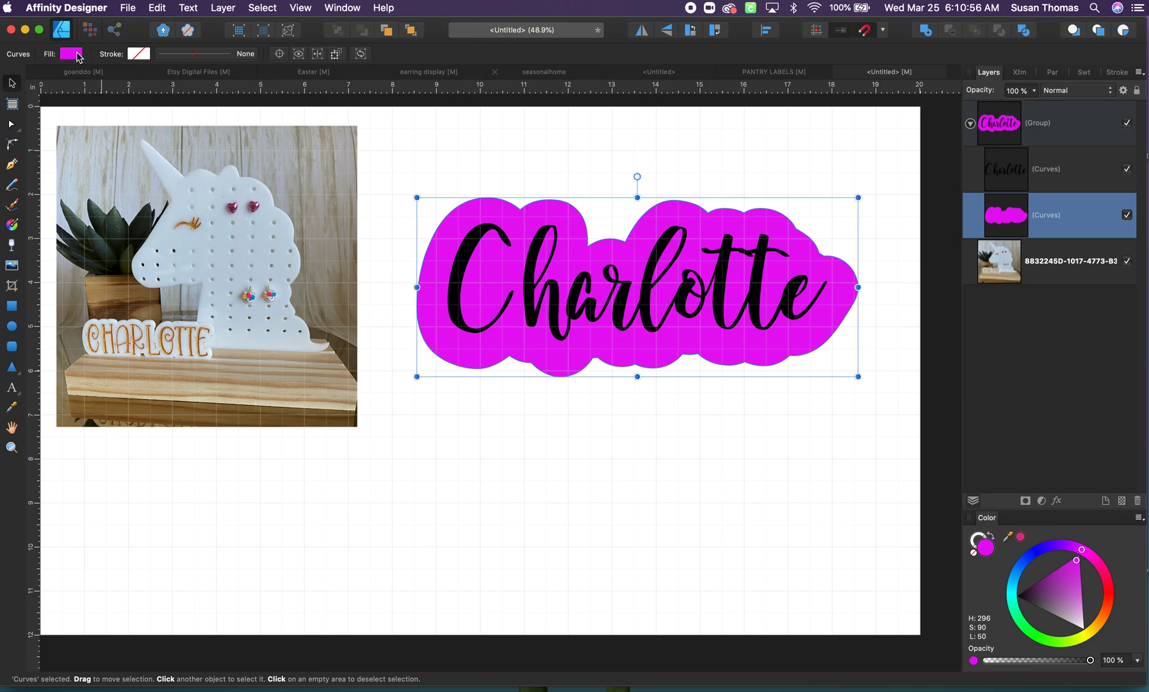
left_click(77, 54)
left_click(83, 69)
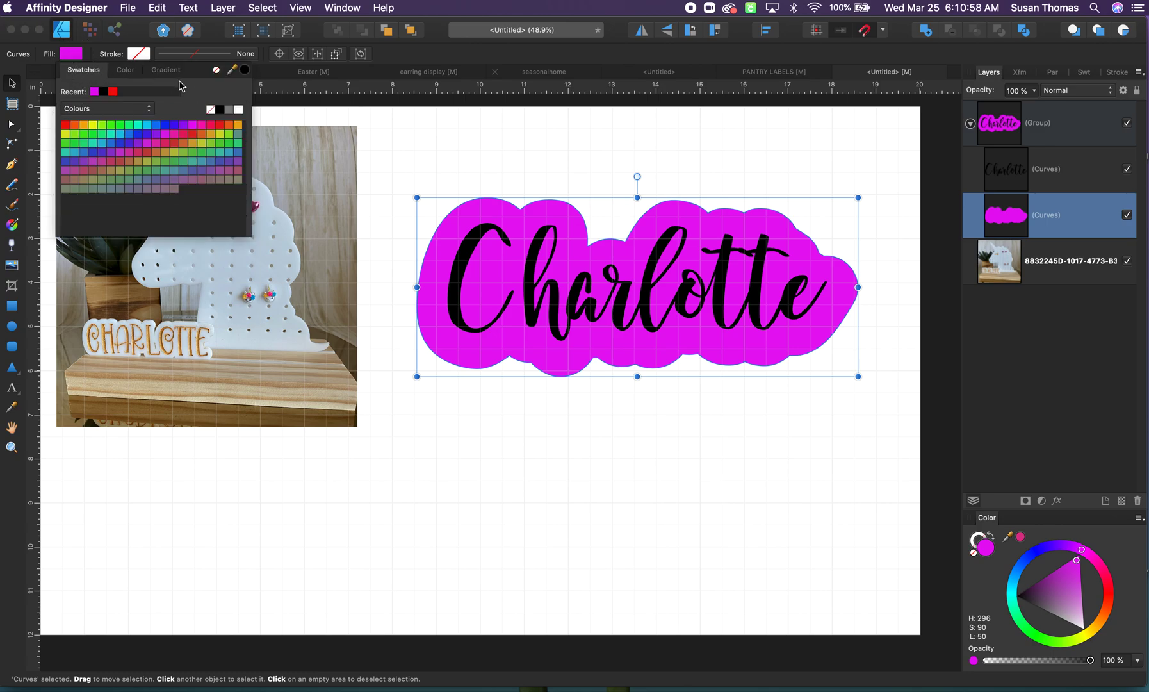
left_click(217, 69)
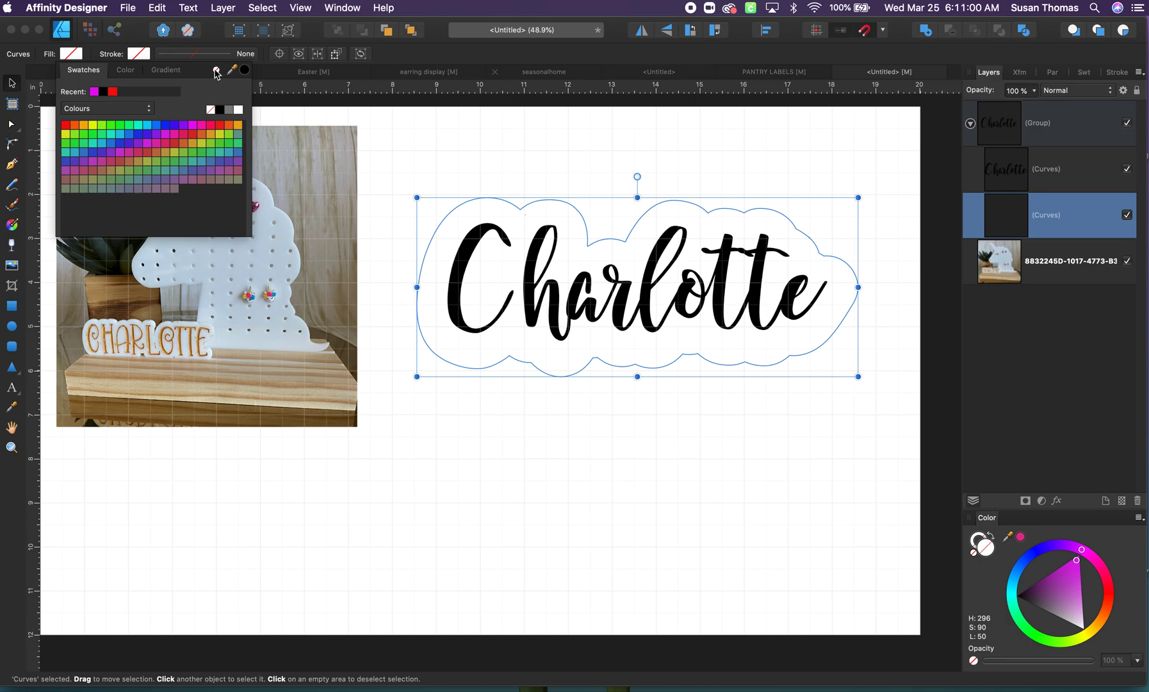
left_click(141, 55)
left_click(151, 70)
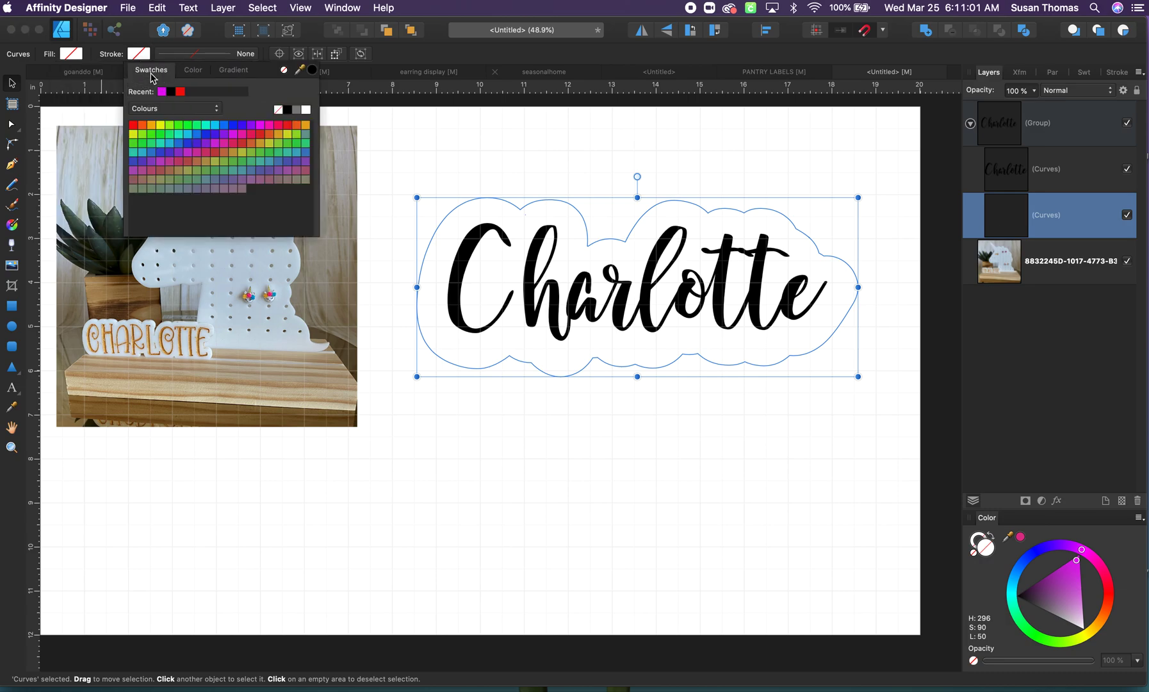
left_click(182, 94)
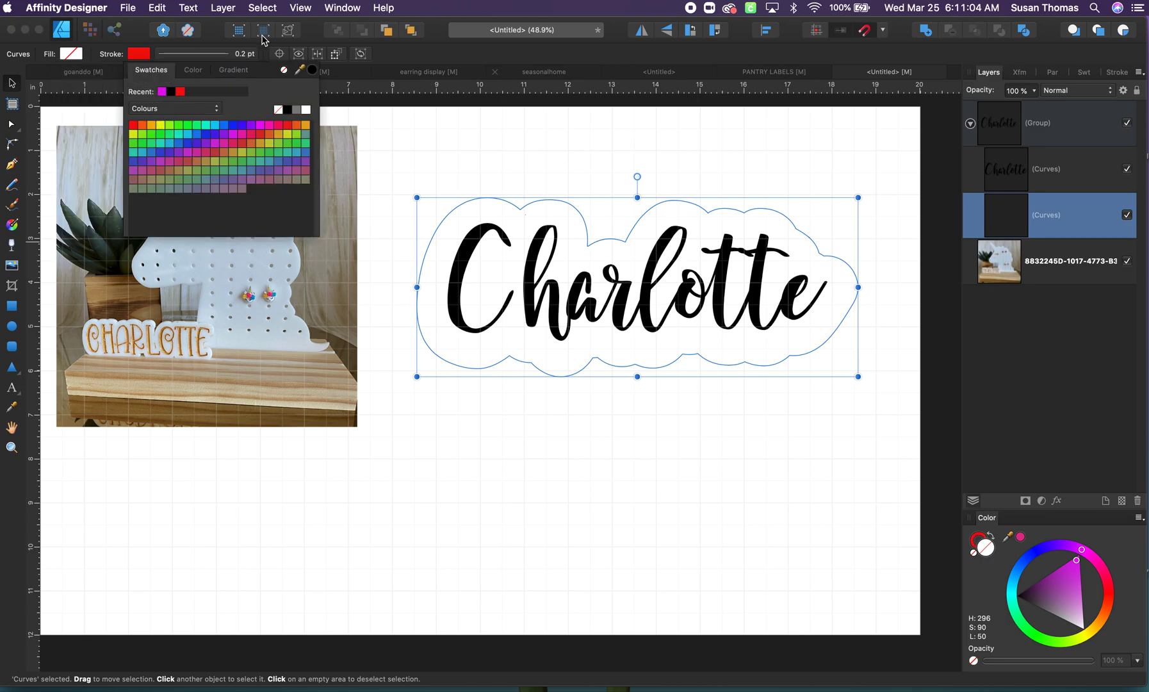
Set the red cloud outline's stroke width to 3 pt.
left_click(192, 54)
left_click_drag(157, 99, 177, 100)
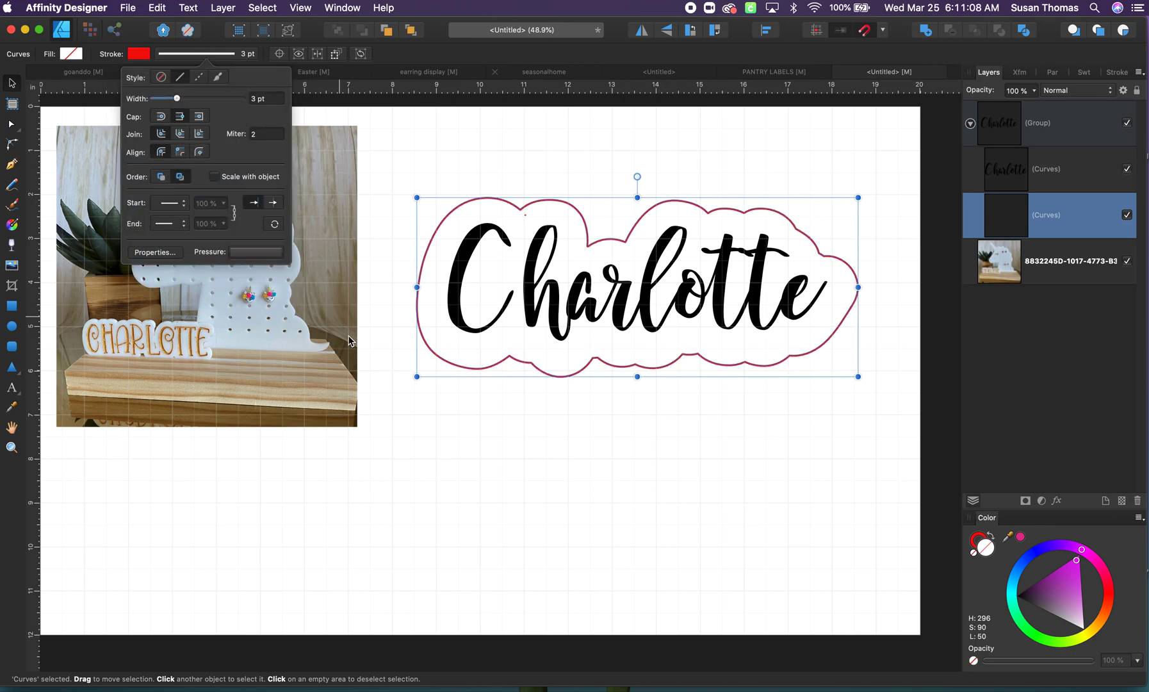
left_click(428, 379)
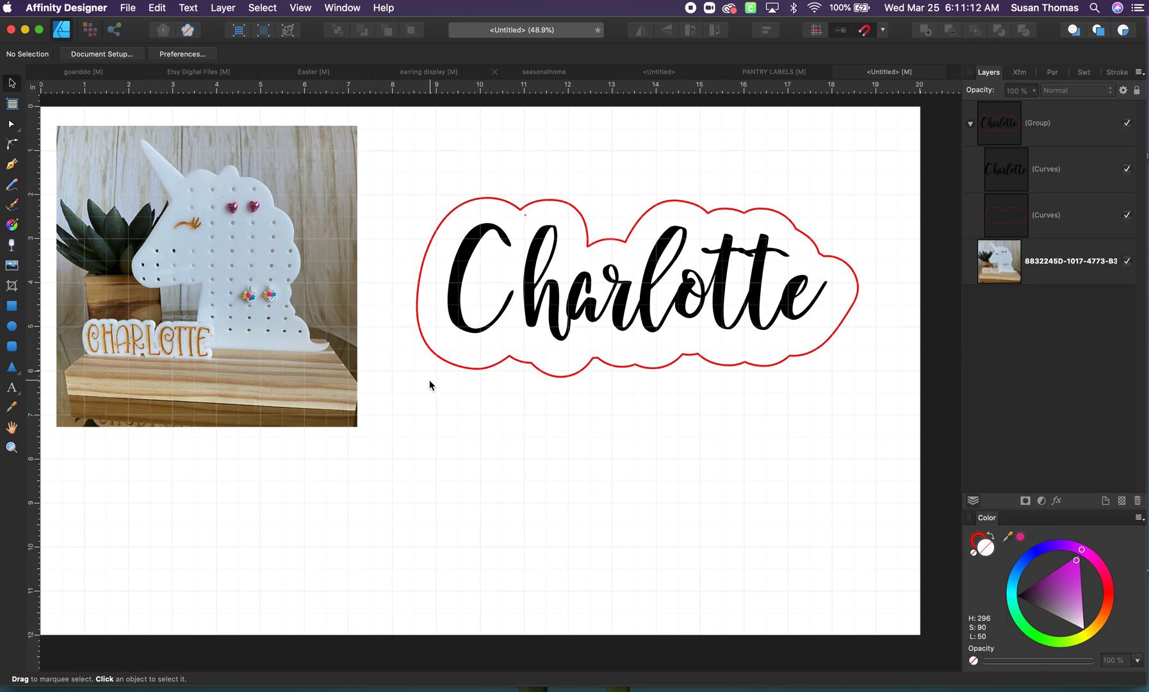
left_click(547, 302)
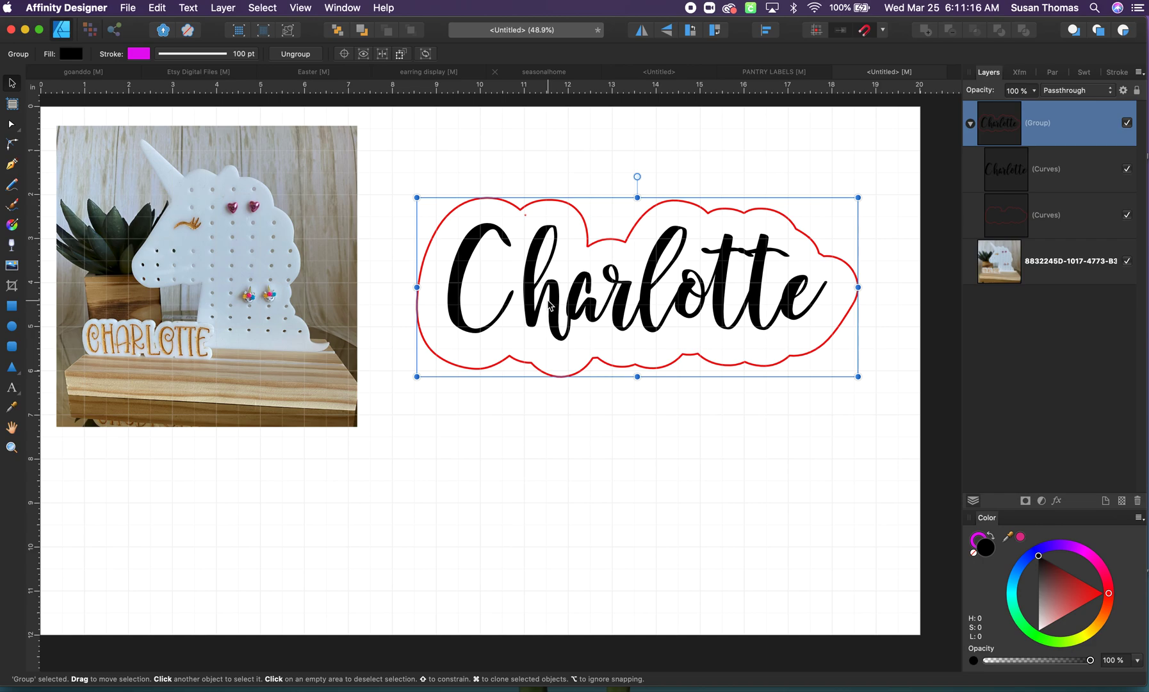
left_click(588, 446)
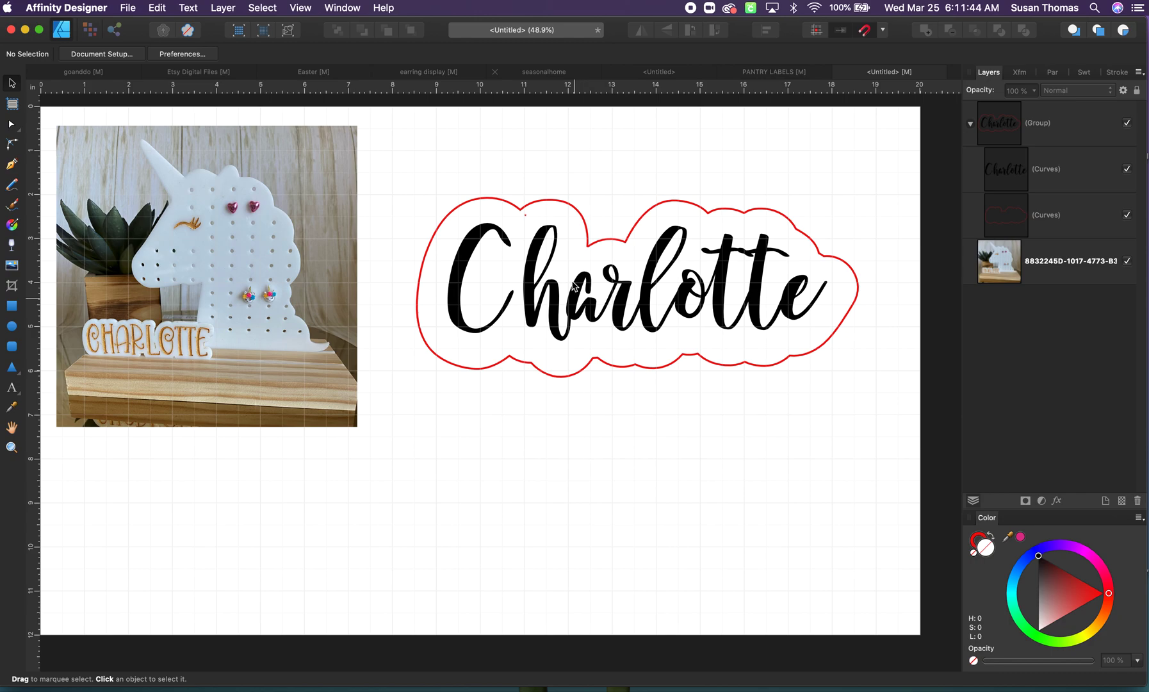
Select the red cloud outline with the Node tool, delete it, then undo to restore it.
left_click(528, 221)
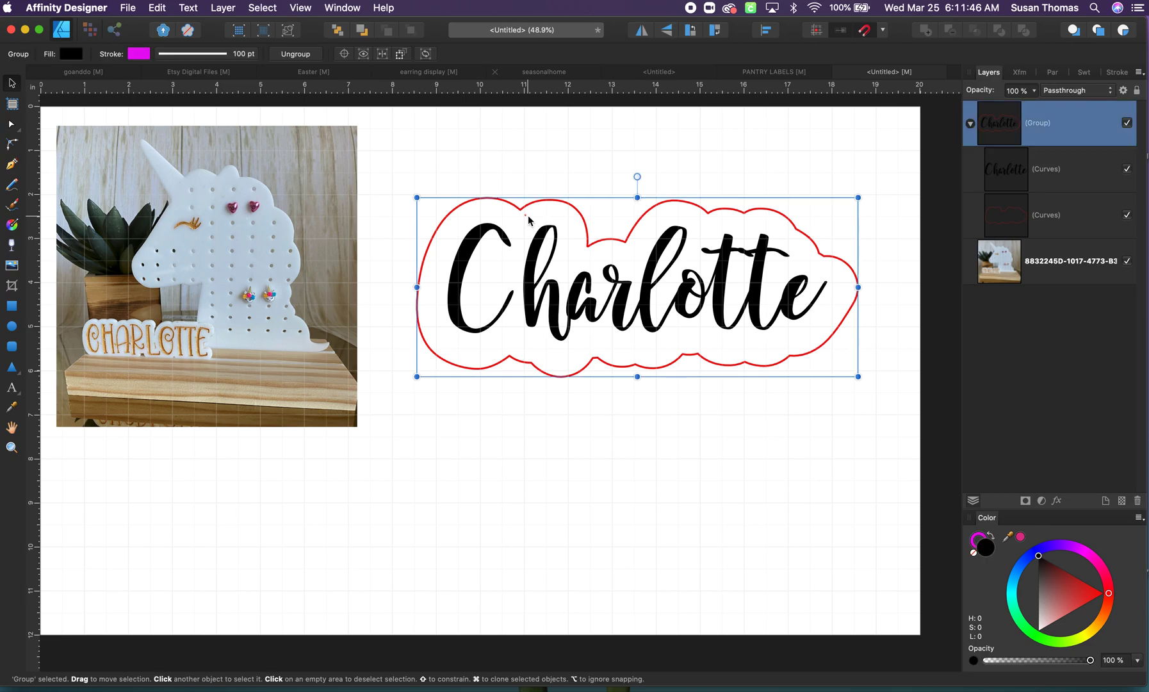
scroll(528, 220, "up", 10)
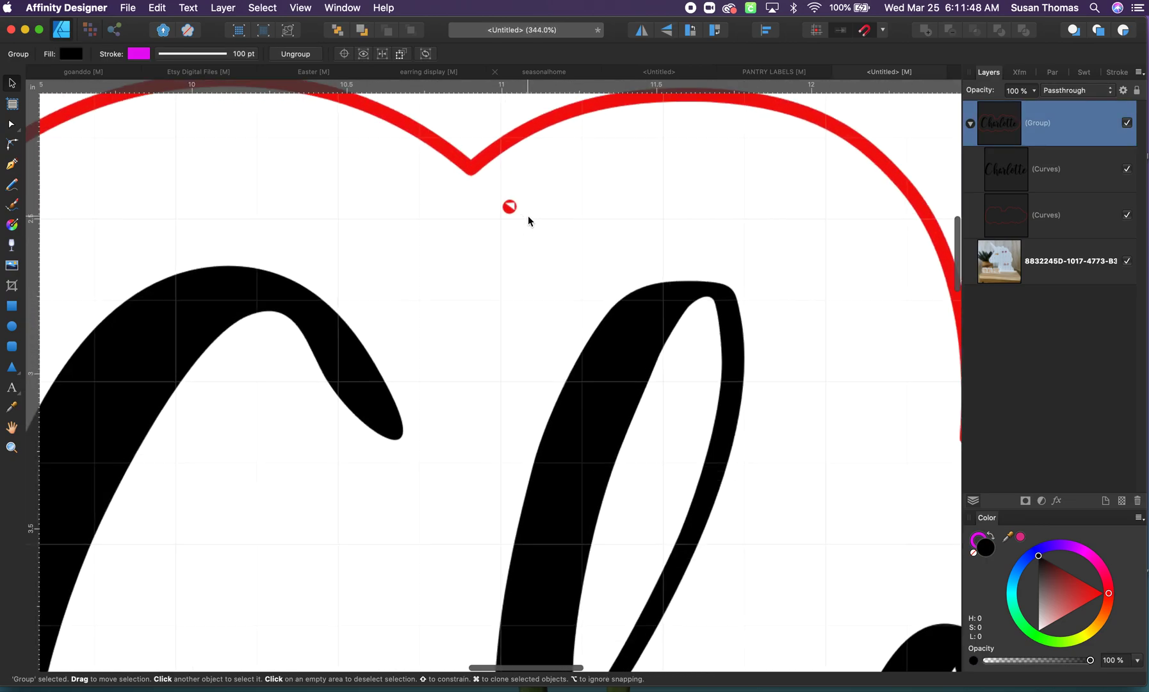
scroll(527, 215, "down", 3)
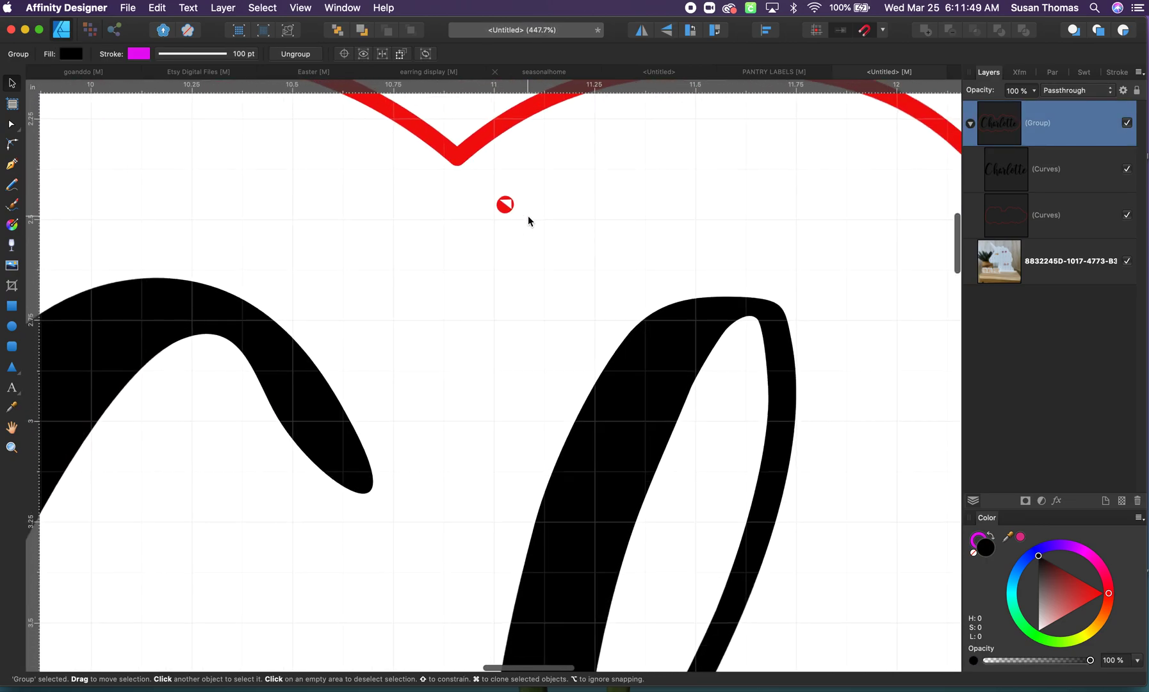
left_click(13, 126)
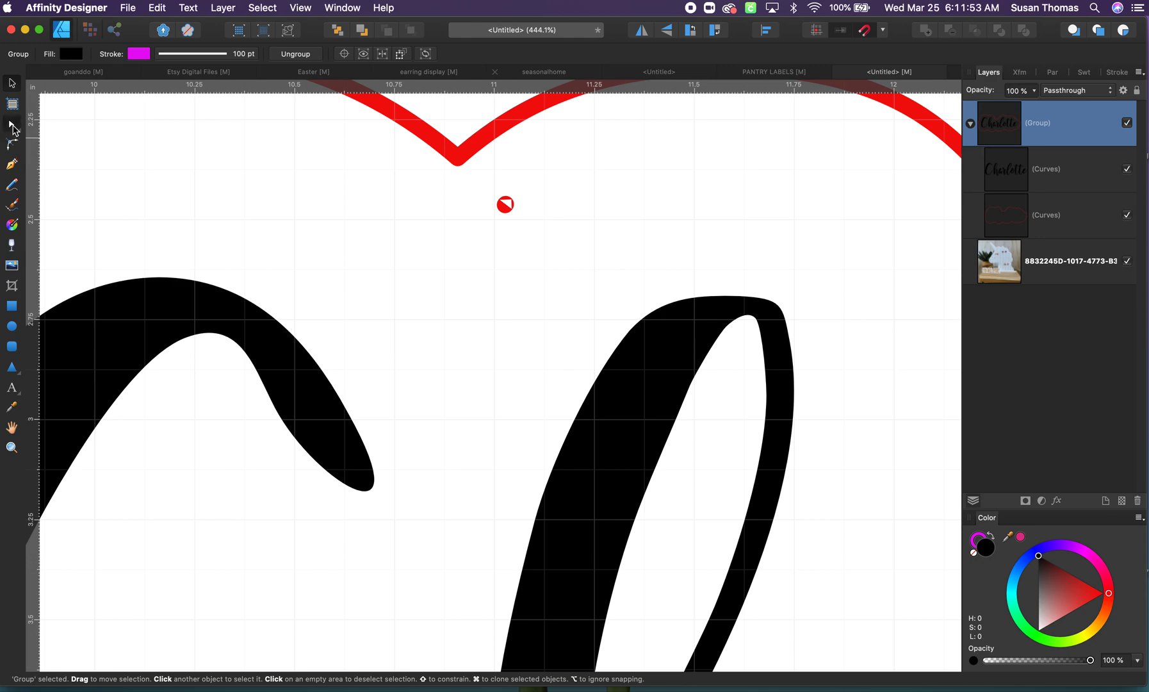
left_click(505, 204)
left_click(506, 205)
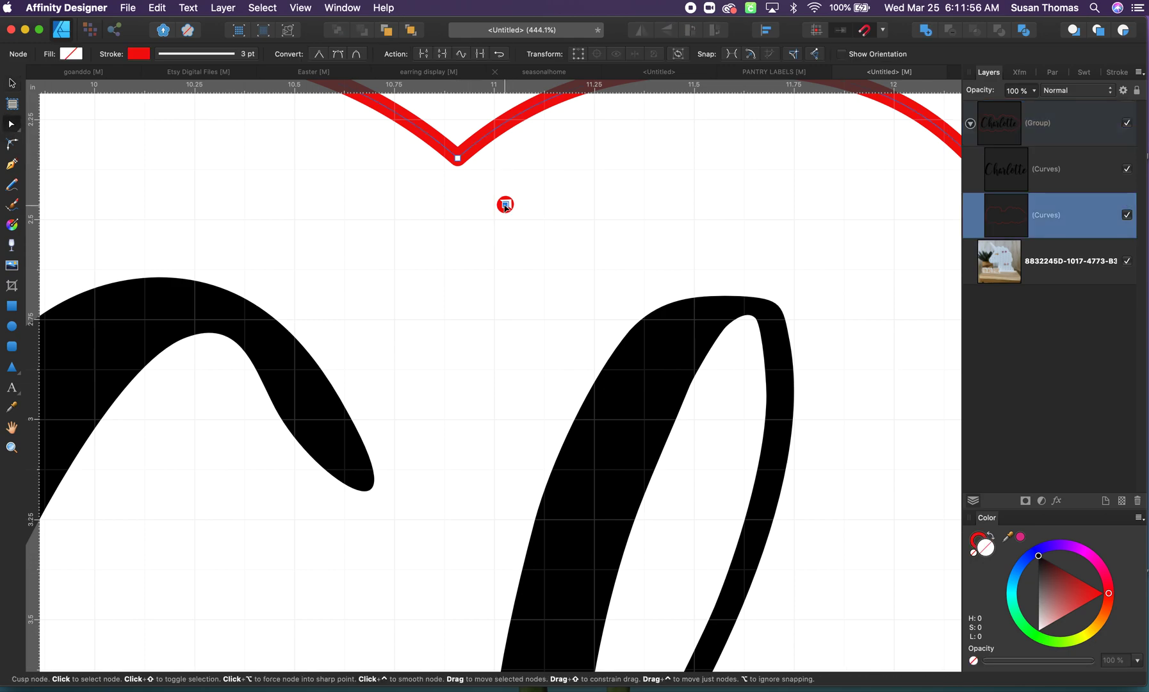
left_click(543, 216)
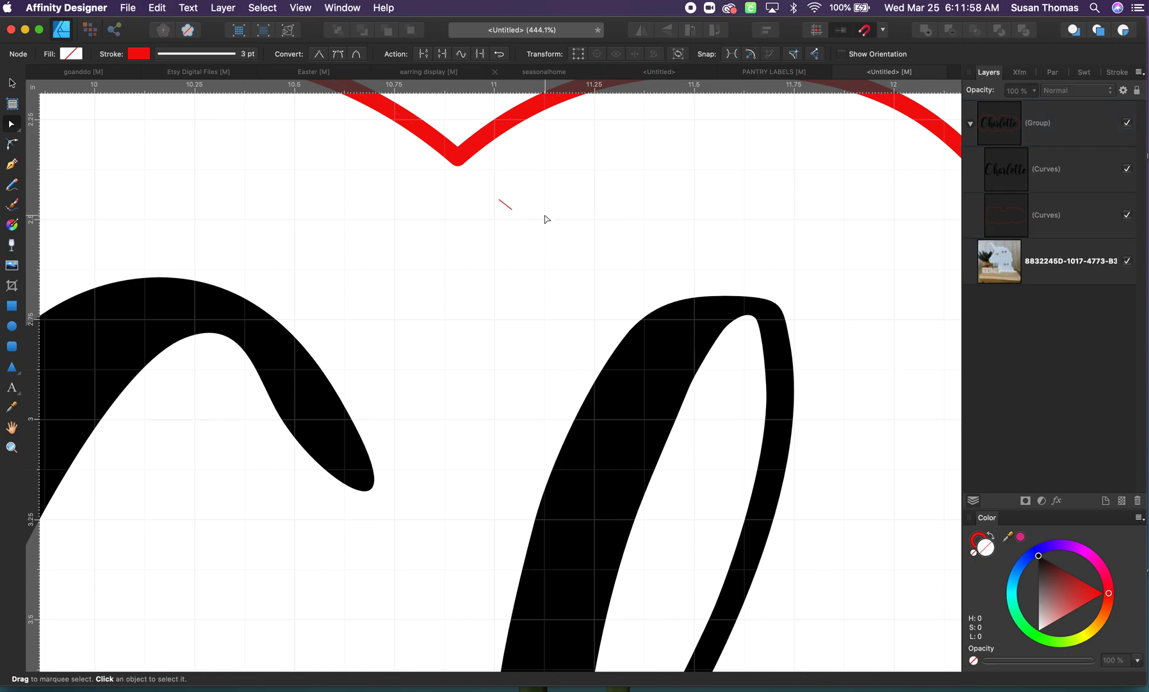
left_click_drag(495, 202, 531, 228)
left_click(508, 206)
left_click(508, 205)
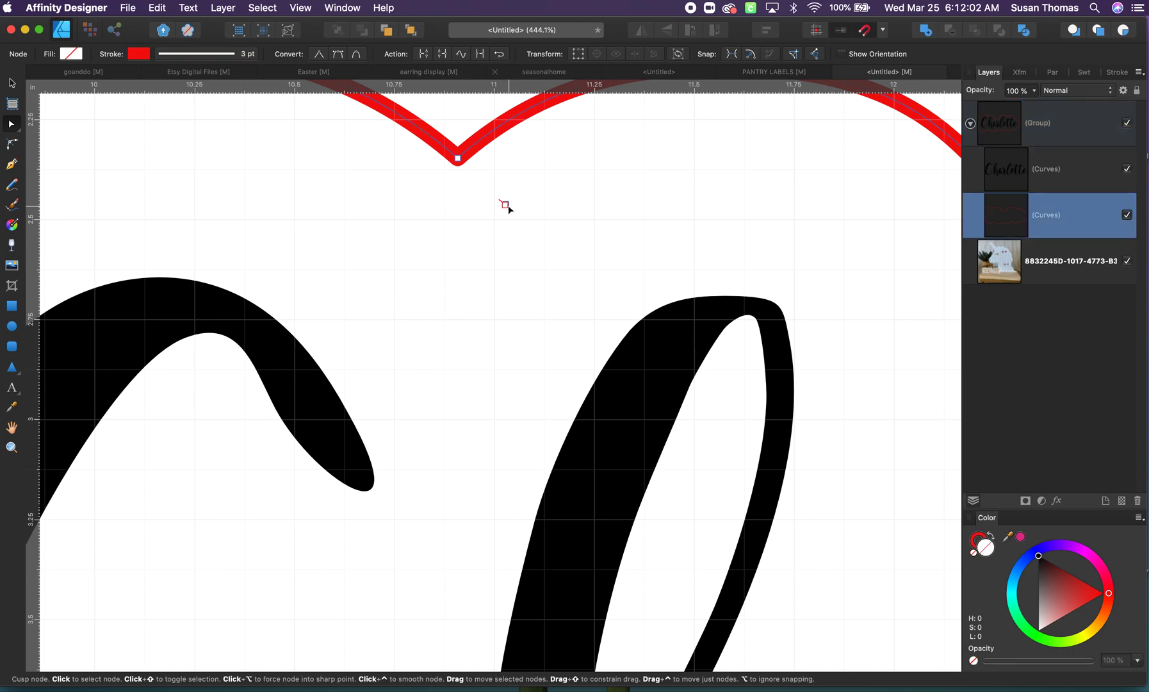
key("Delete")
key("super+z")
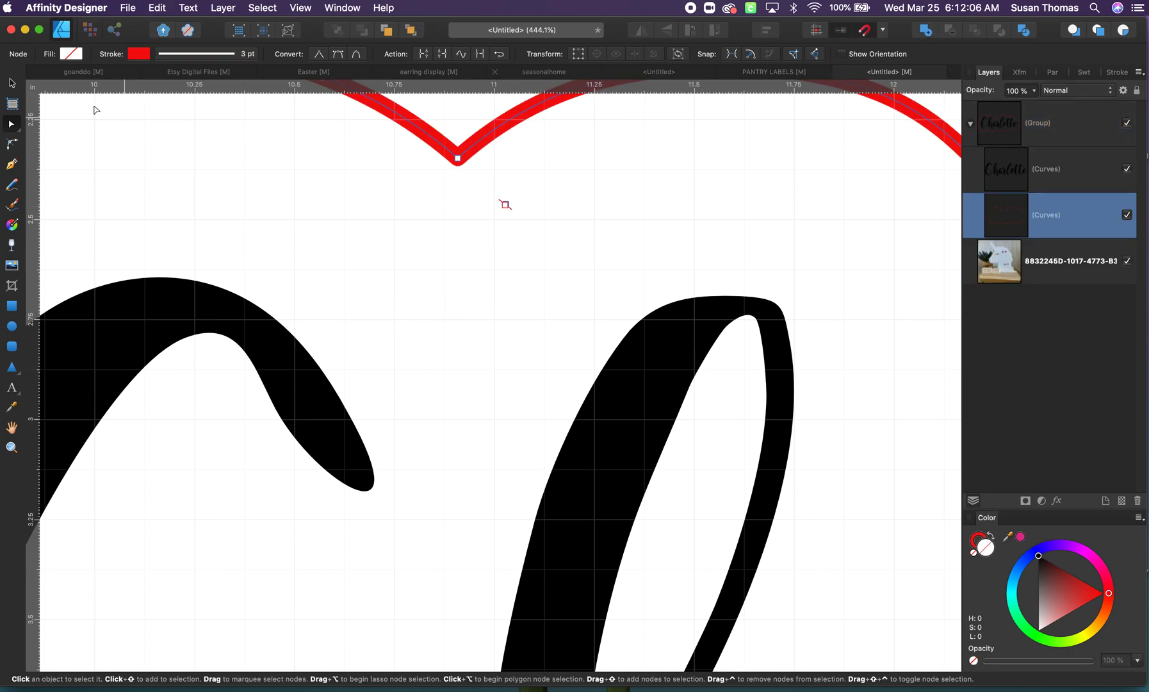
Zoom out and pan around to inspect the complete red outline around the lettering.
left_click_drag(497, 193, 520, 216)
key("super+alt+0")
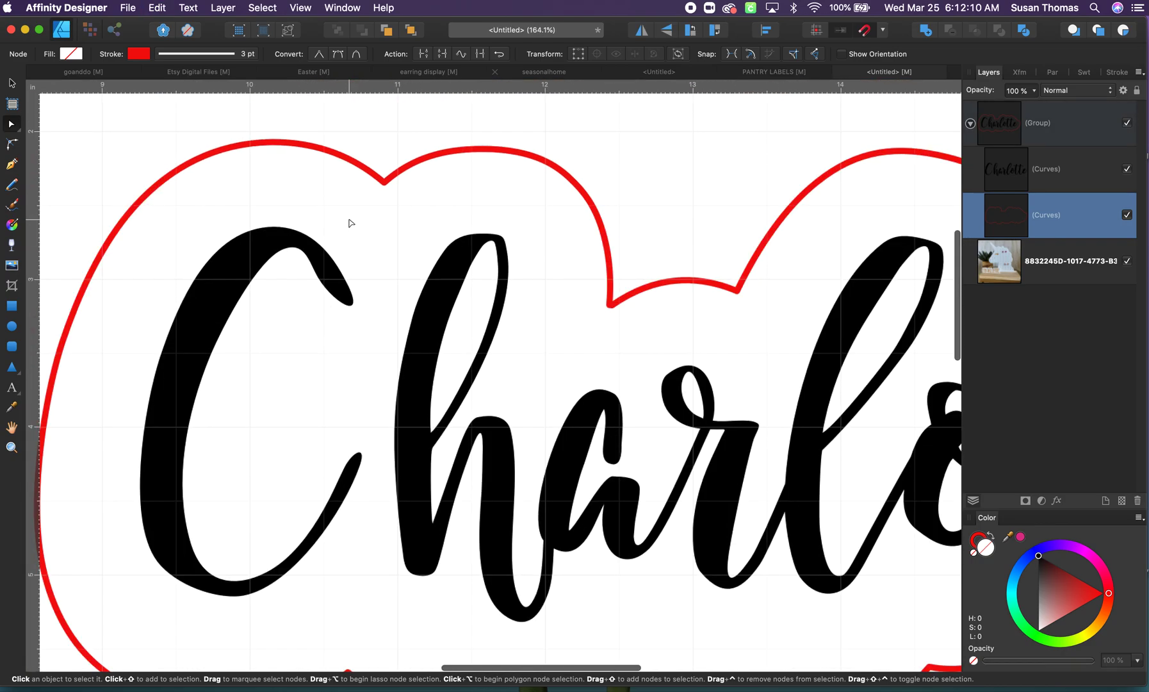
scroll(350, 223, "up", 5)
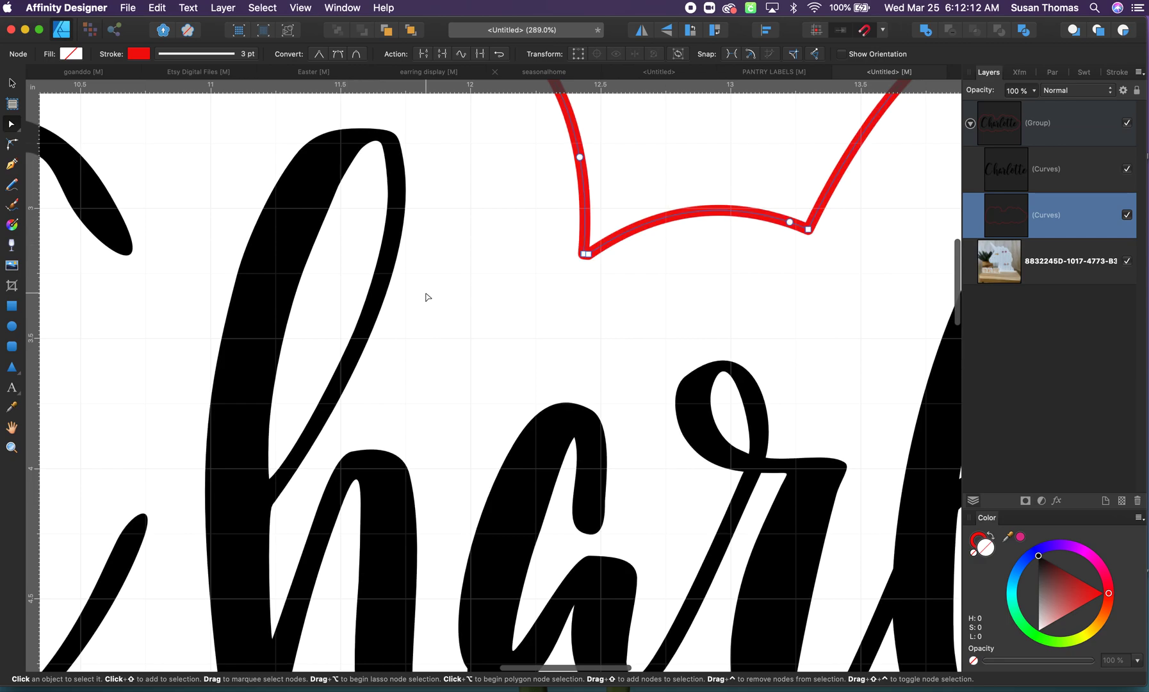
scroll(426, 297, "right", 10)
scroll(426, 297, "left", 5)
scroll(426, 297, "down", 10)
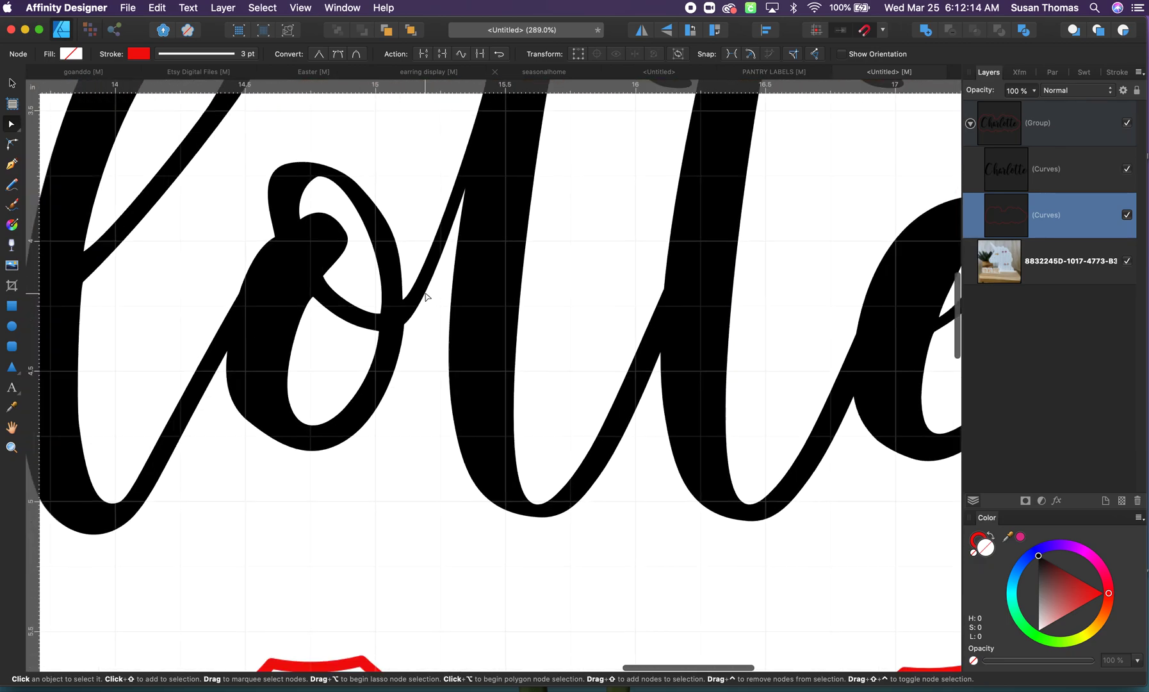
scroll(426, 297, "left", 10)
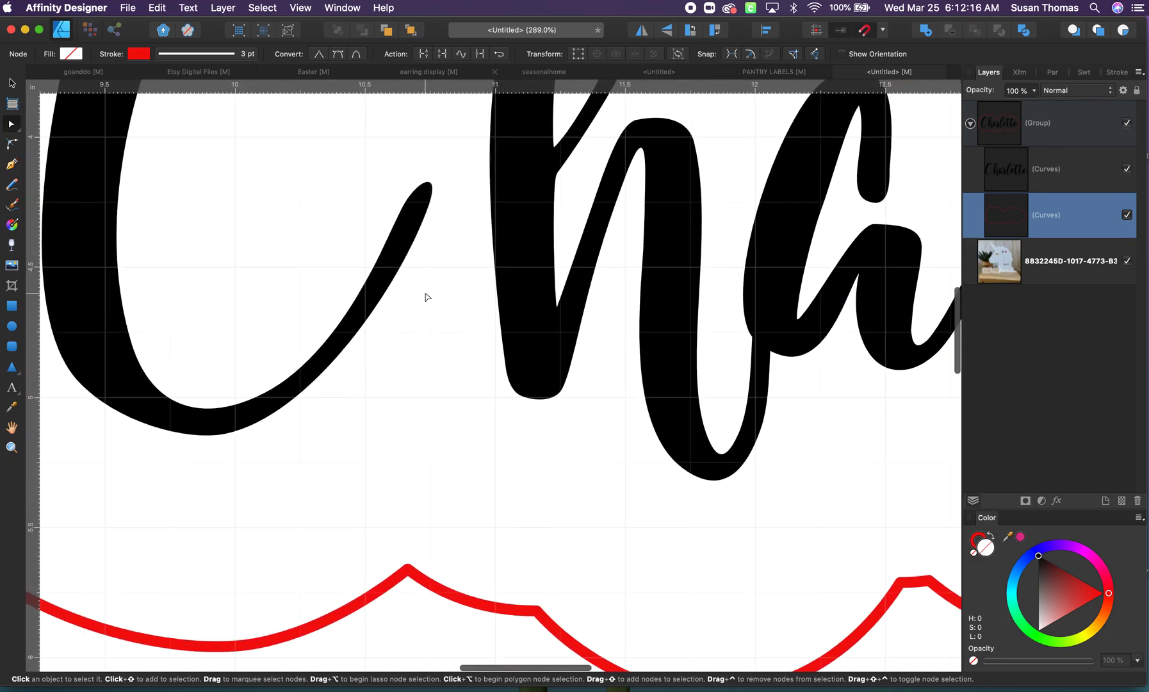
scroll(426, 298, "up", 5)
scroll(426, 297, "left", 3)
scroll(426, 297, "down", 10)
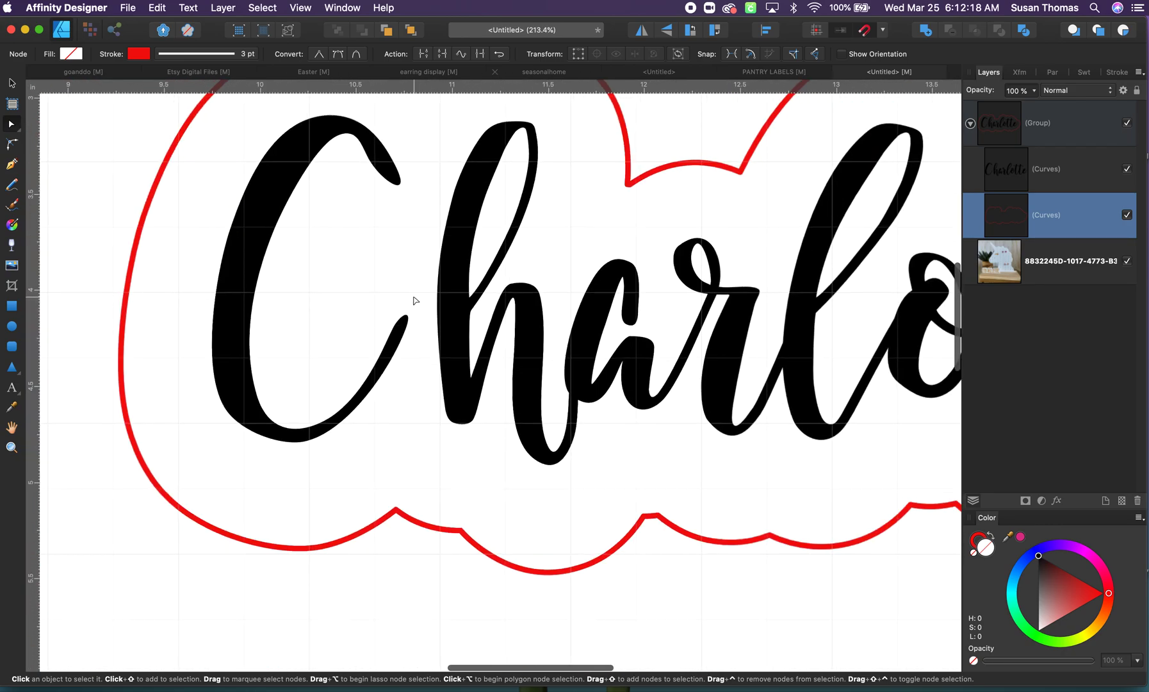
scroll(414, 301, "up", 5)
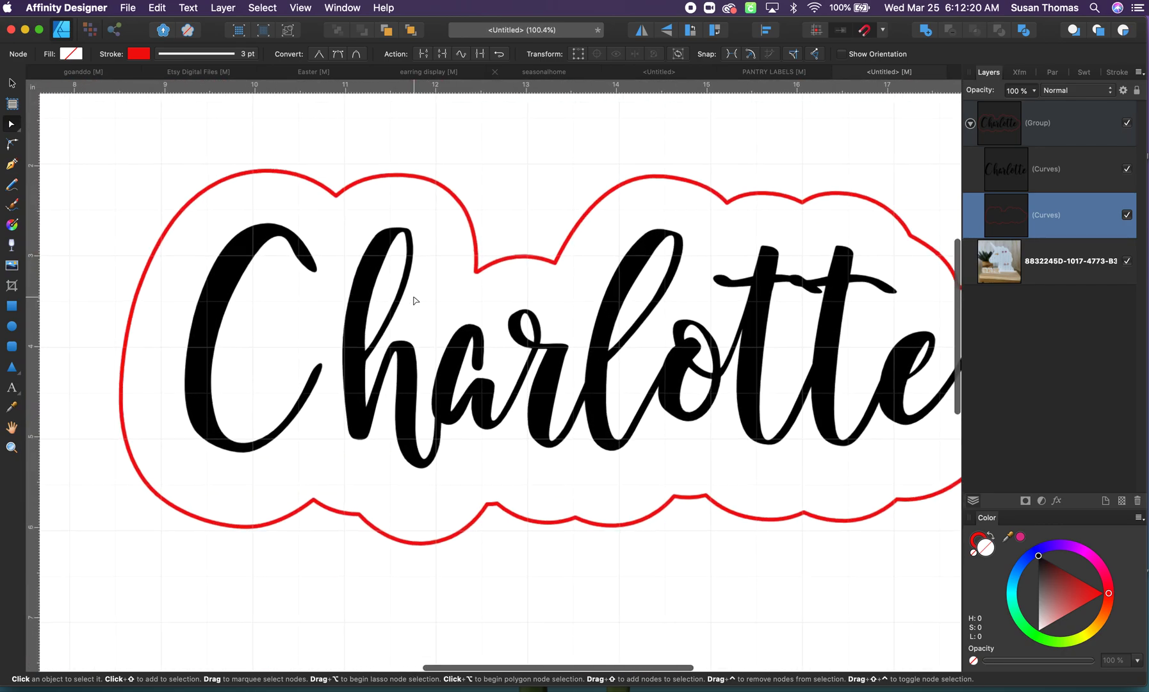
Select both the Charlotte lettering and the red outline with the Move tool.
left_click(11, 83)
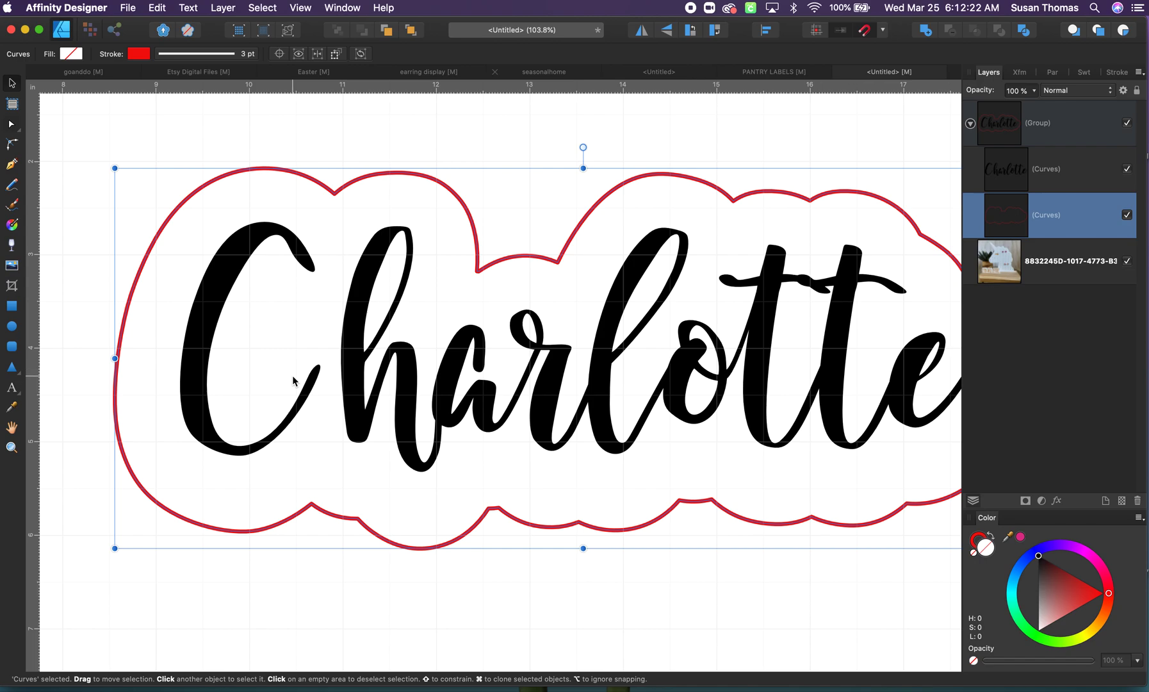
scroll(287, 377, "down", 5)
left_click_drag(159, 219, 680, 511)
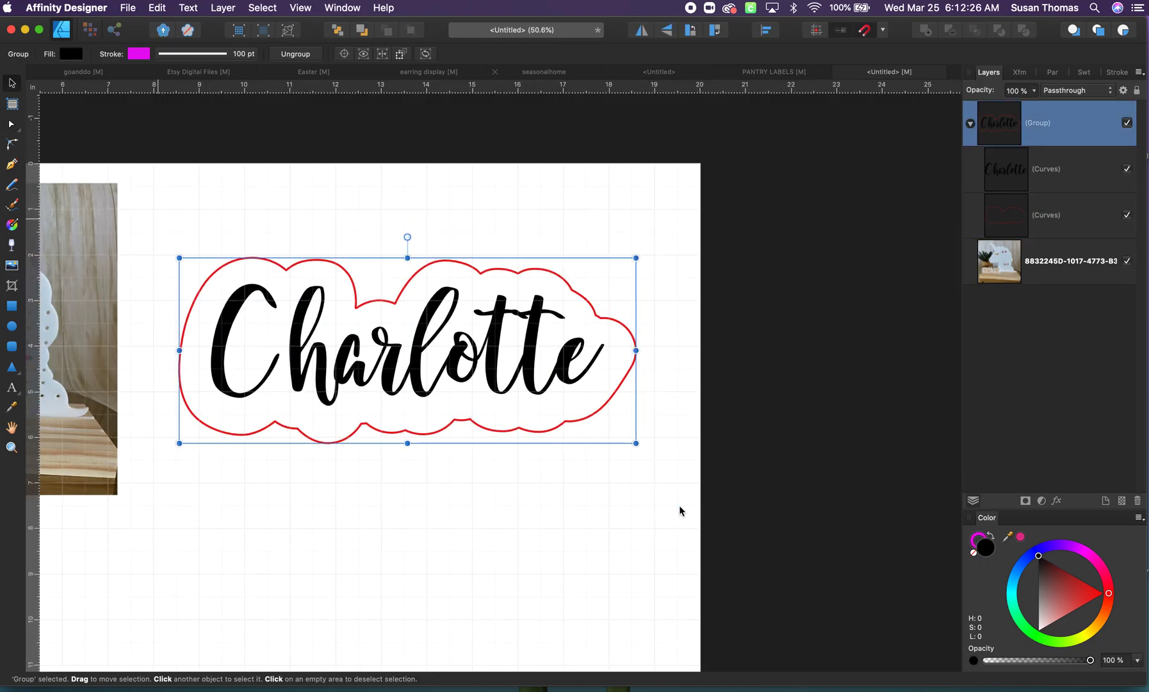
Export the selection without background as a PDF named 'charlotte' into Design Files.
left_click(135, 9)
left_click(186, 241)
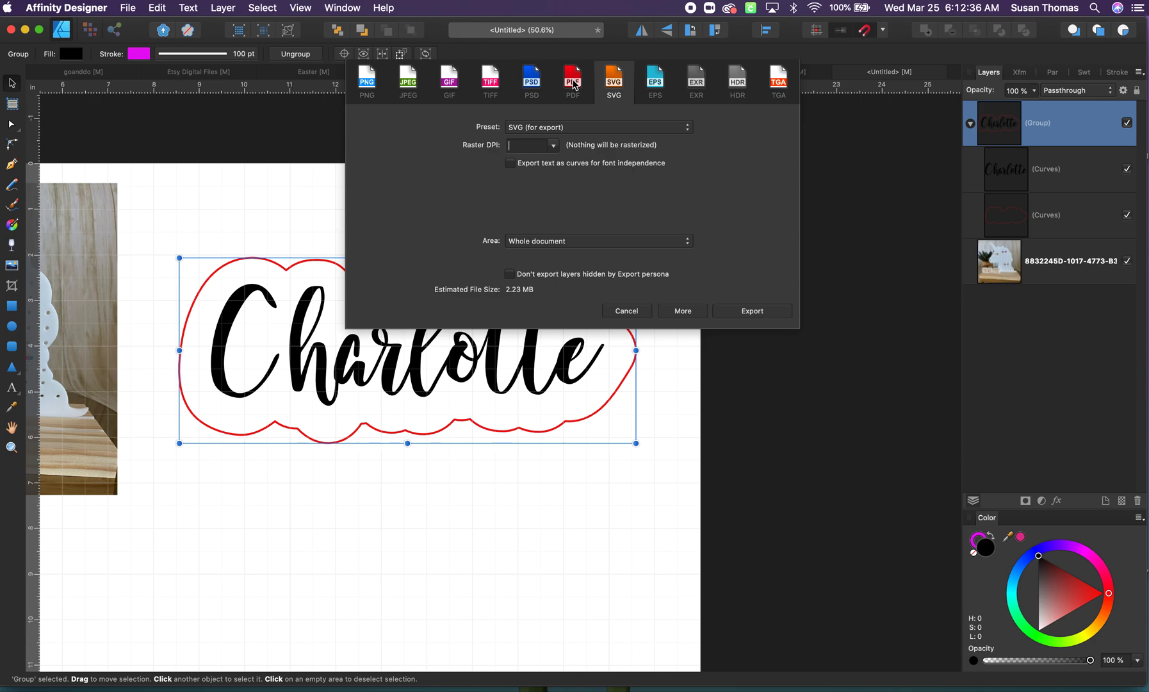
left_click(574, 84)
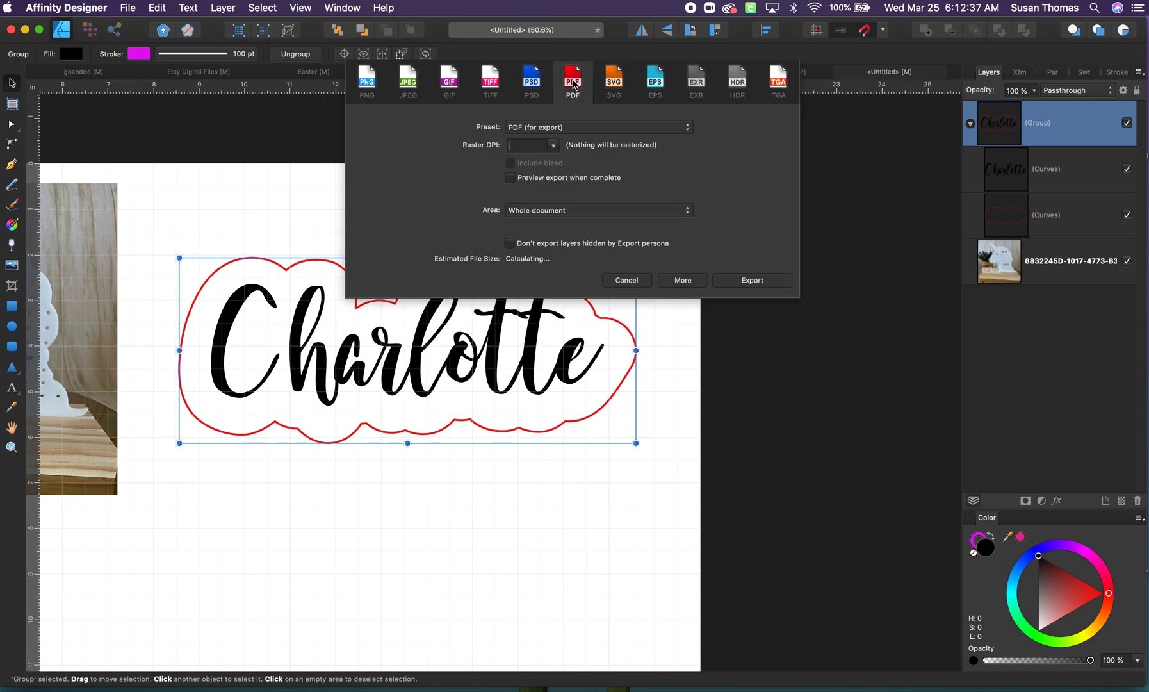
left_click(562, 211)
left_click(570, 240)
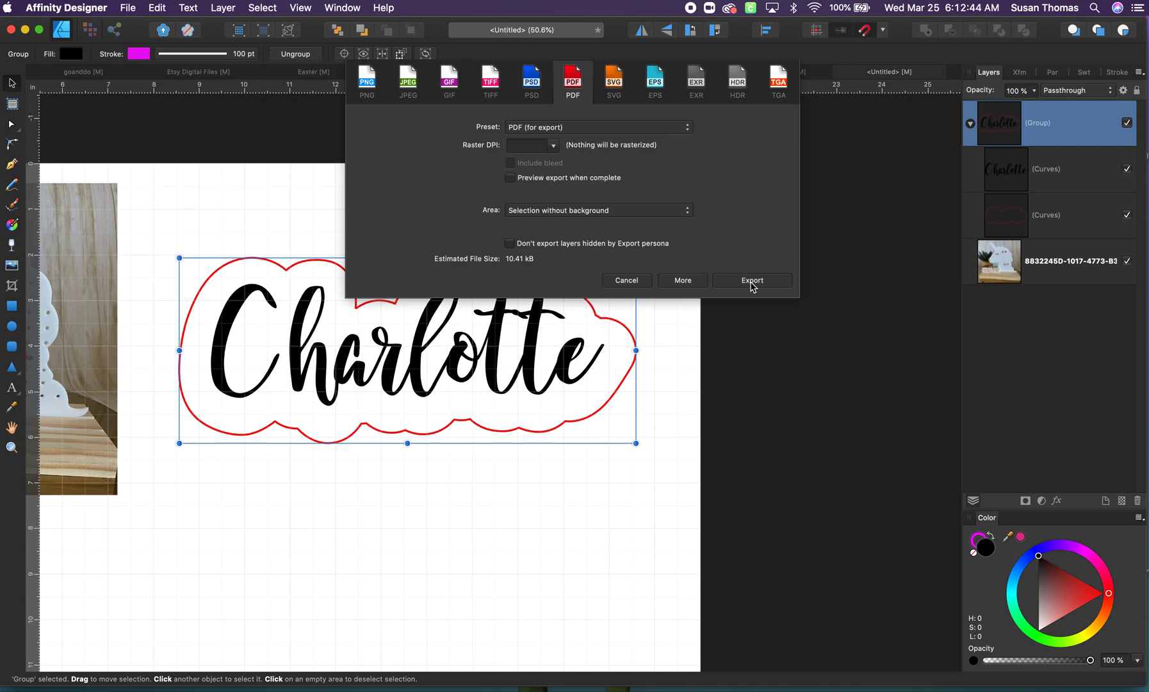
left_click(685, 214)
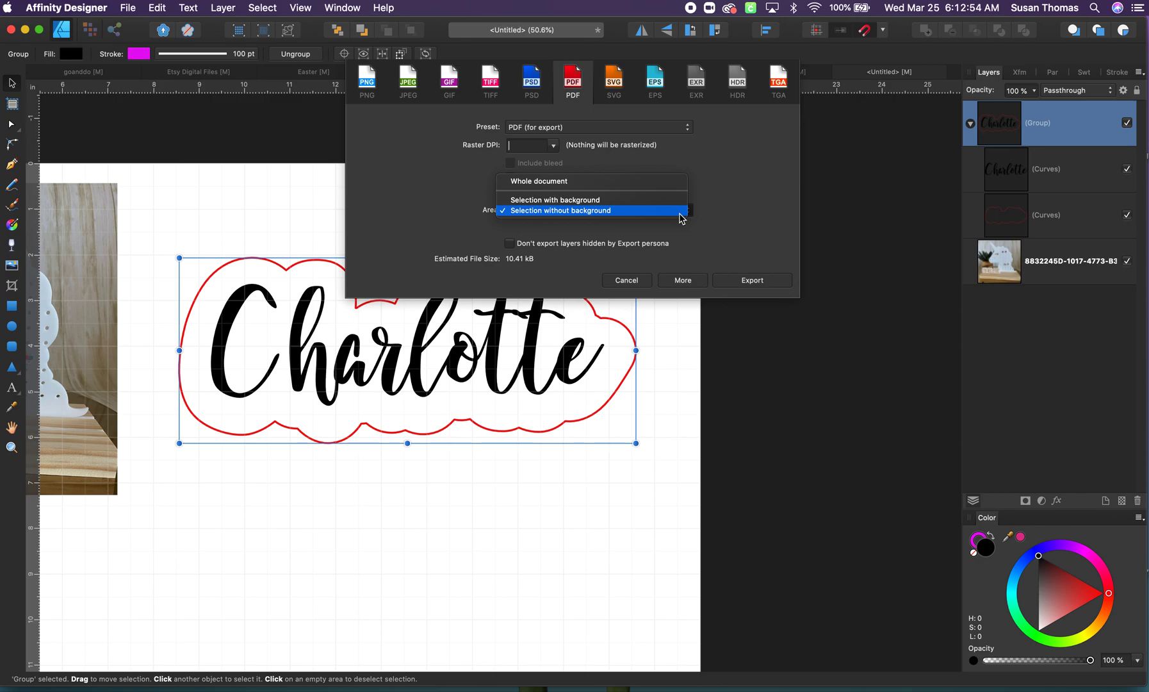
left_click(680, 211)
left_click(748, 280)
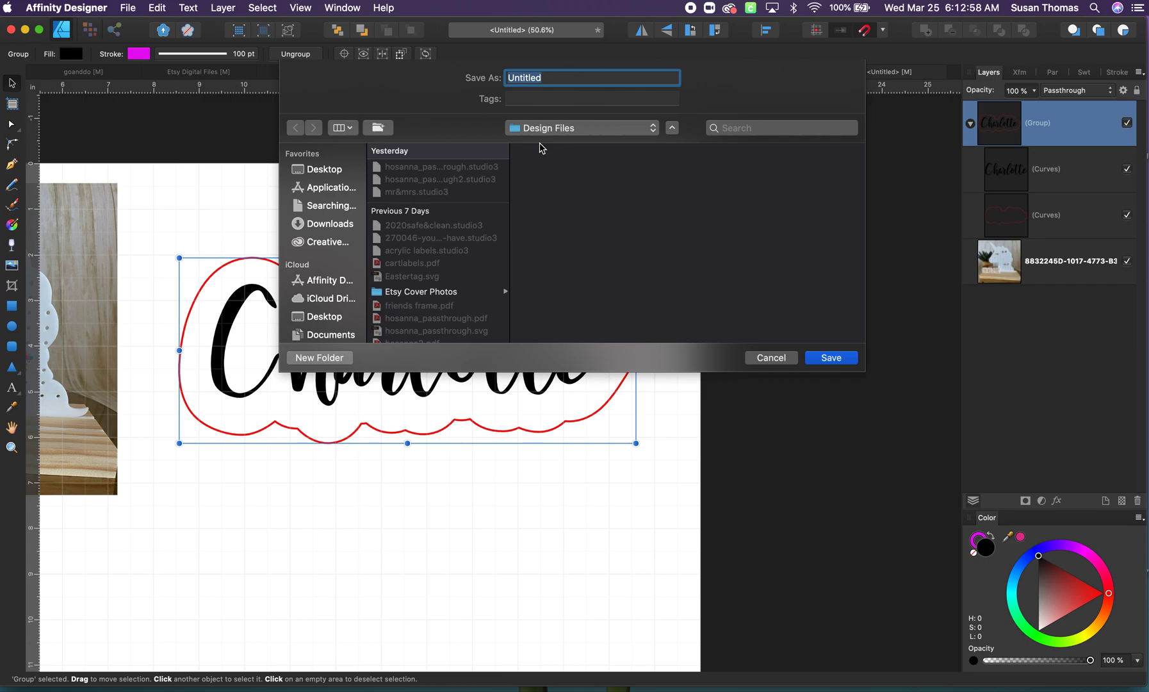
type("charlotte")
left_click(830, 358)
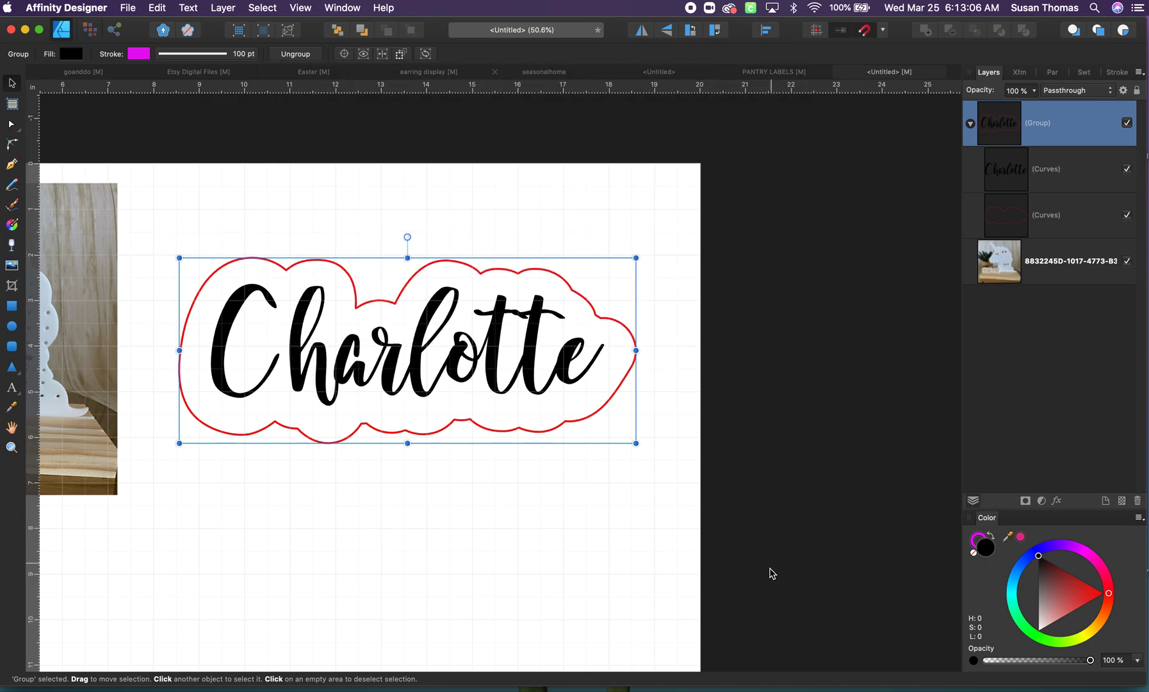
Bring Chrome to the front, shift its window into view and start a new tab.
left_click(685, 669)
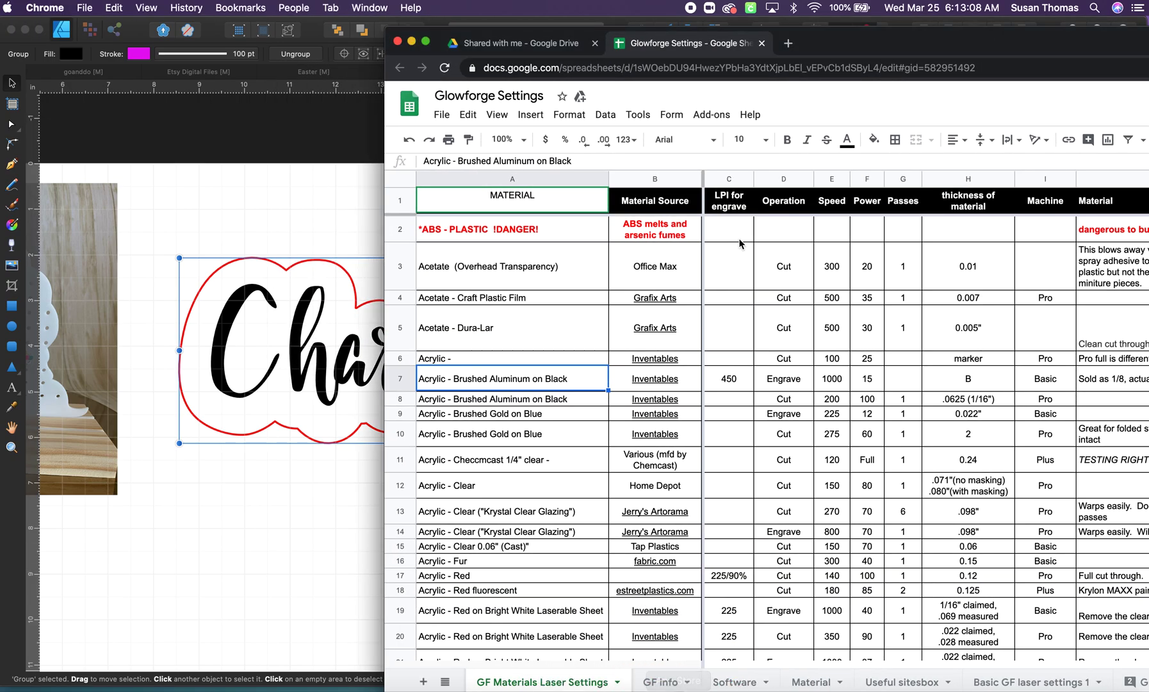
left_click_drag(726, 40, 554, 40)
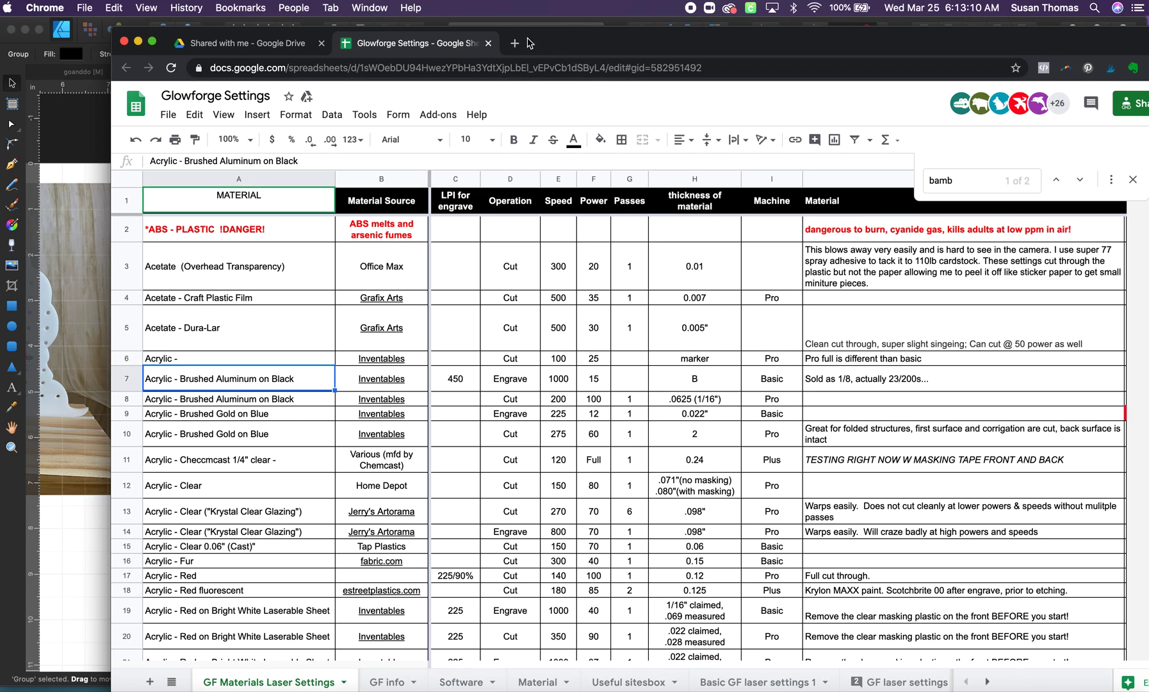
left_click(517, 44)
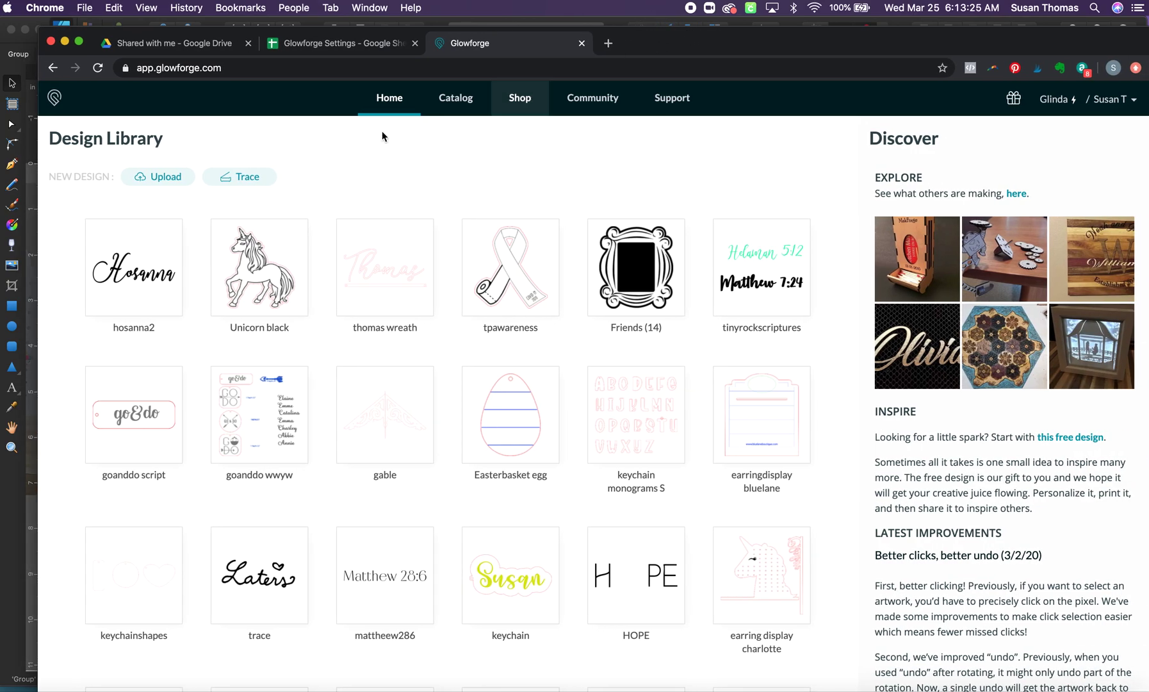
Upload charlotte.pdf from the Design Files folder as a new Glowforge design.
left_click(164, 181)
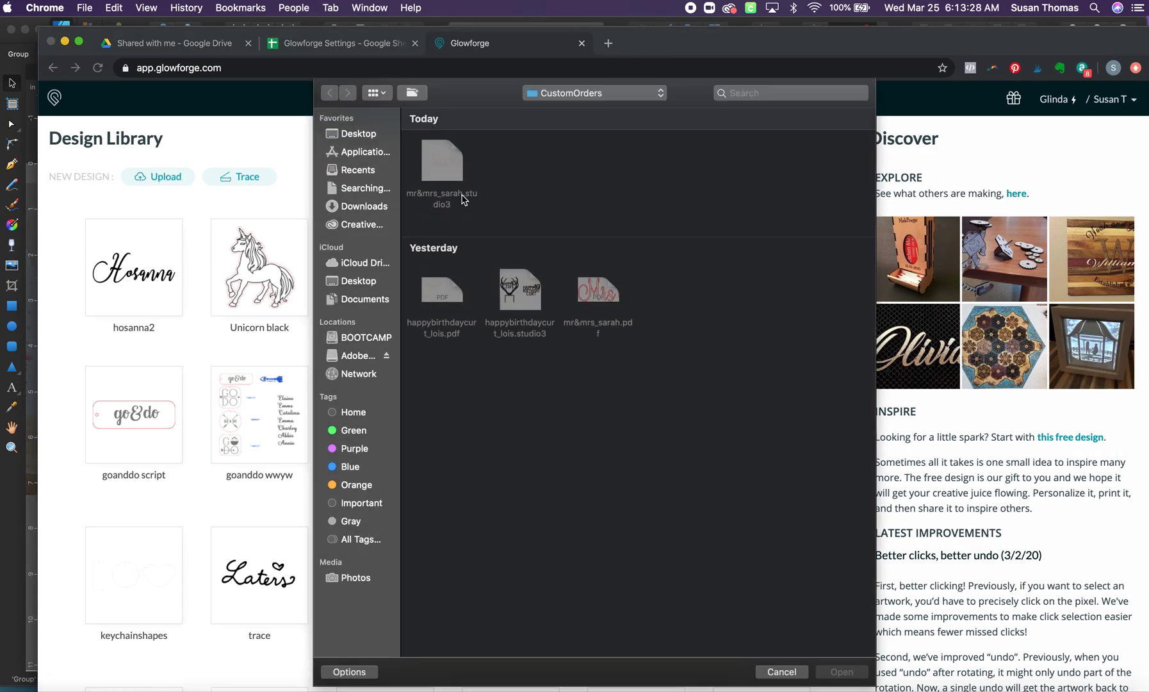
left_click(567, 97)
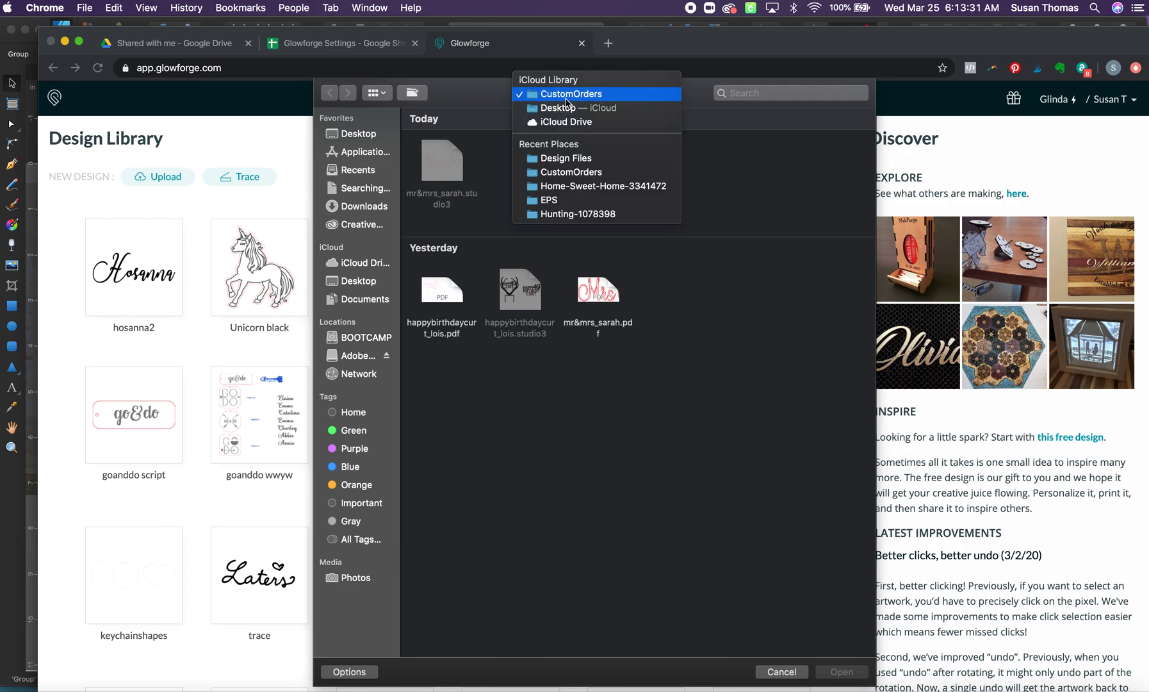
left_click(577, 161)
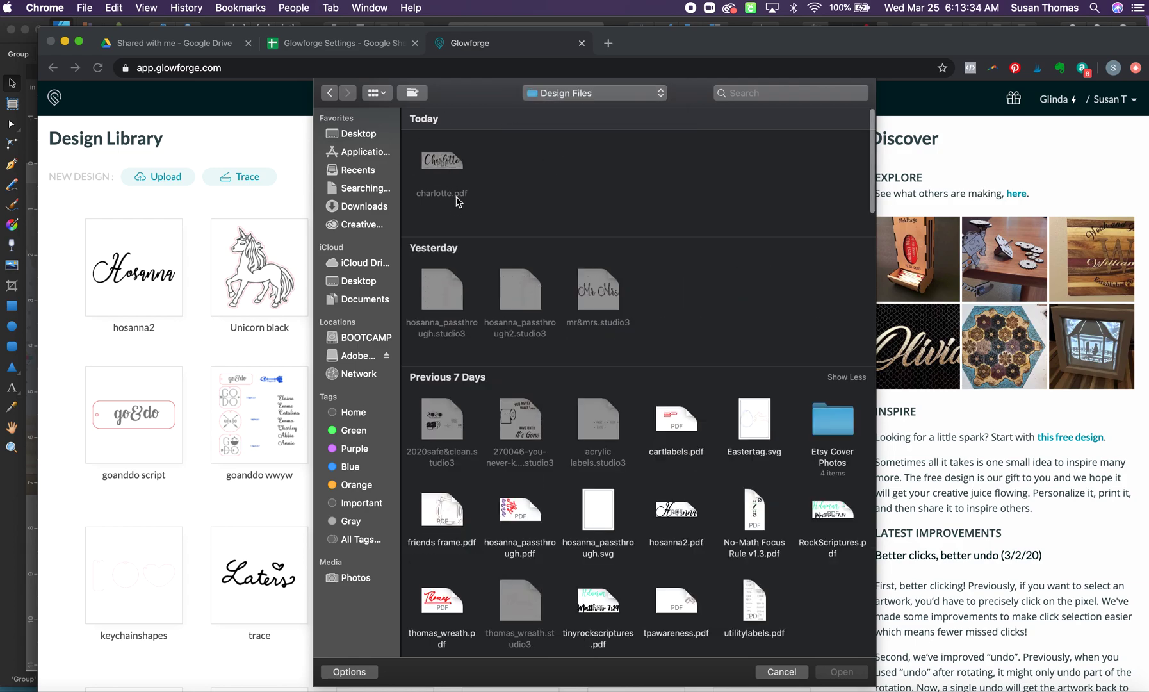
left_click(447, 170)
left_click(854, 672)
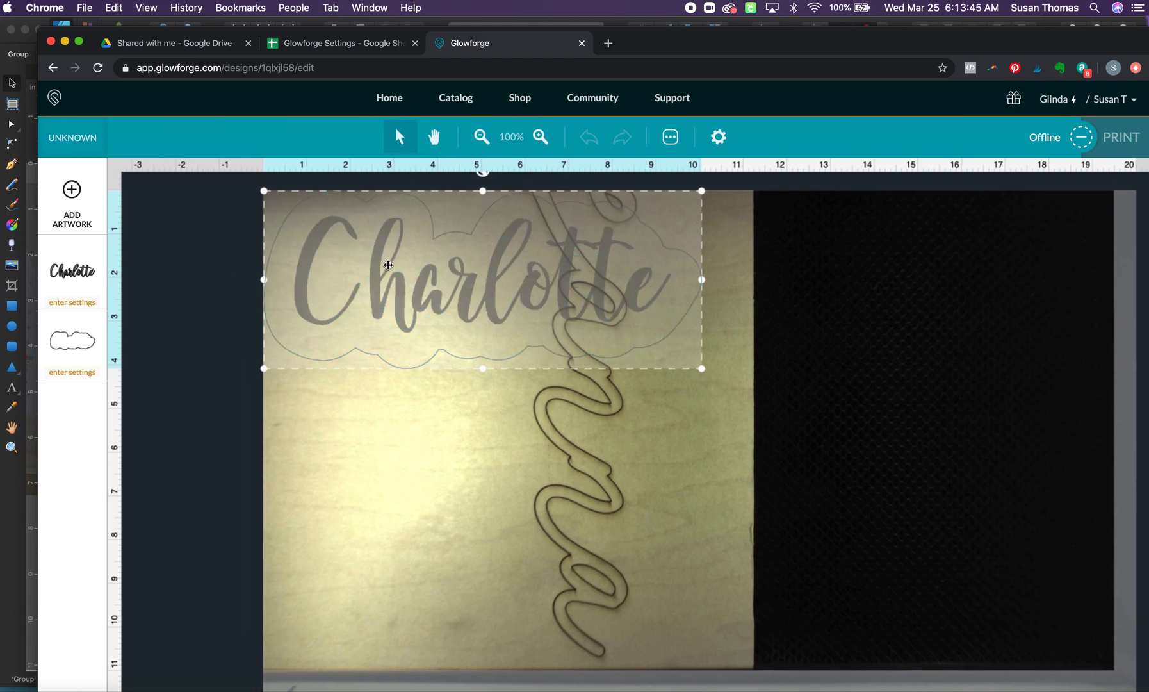
Move the design lower on the bed and set the cloud outline to Cut.
left_click(389, 312)
left_click_drag(389, 312, 394, 398)
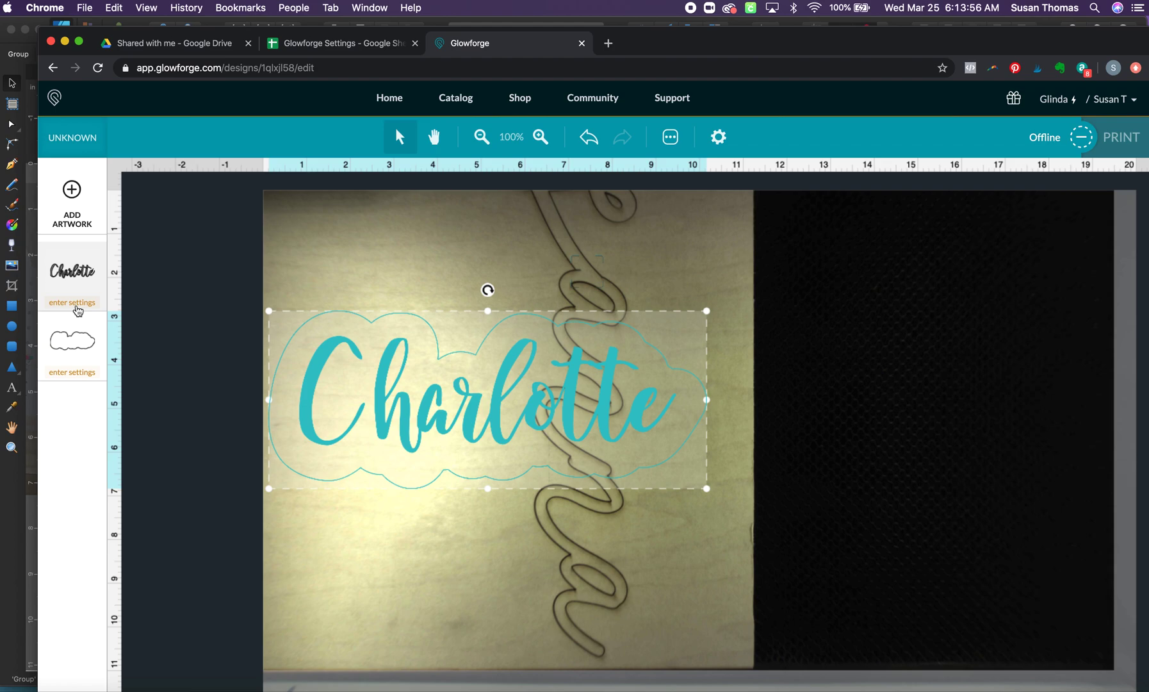
left_click(73, 302)
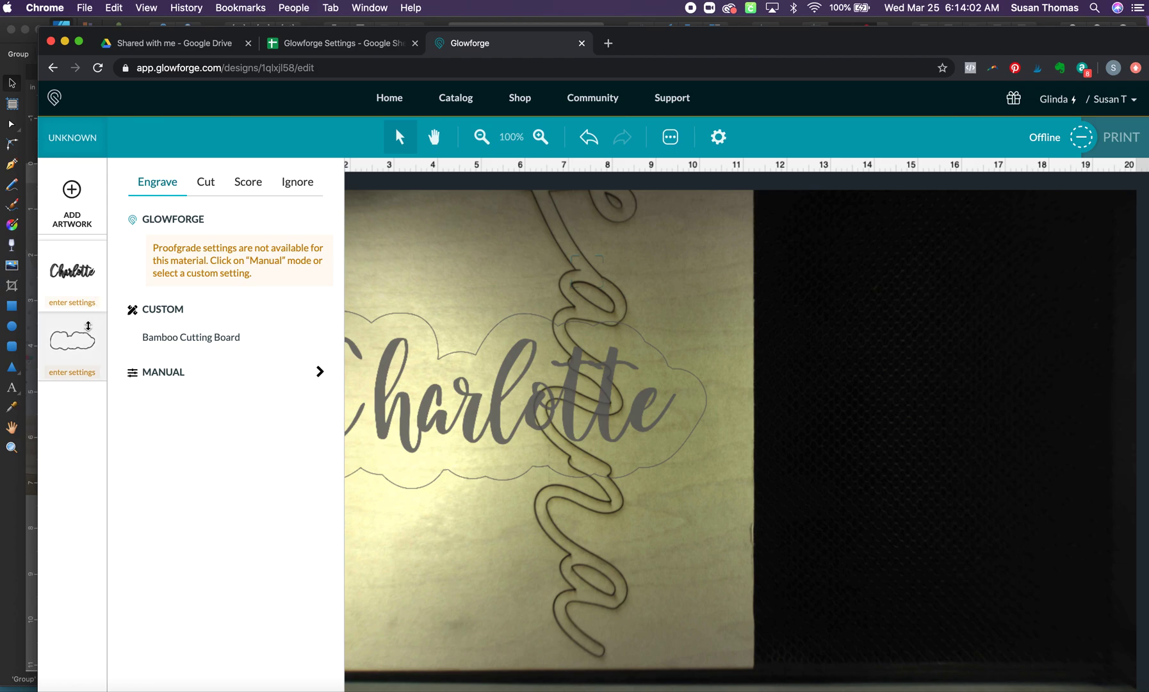
left_click(82, 375)
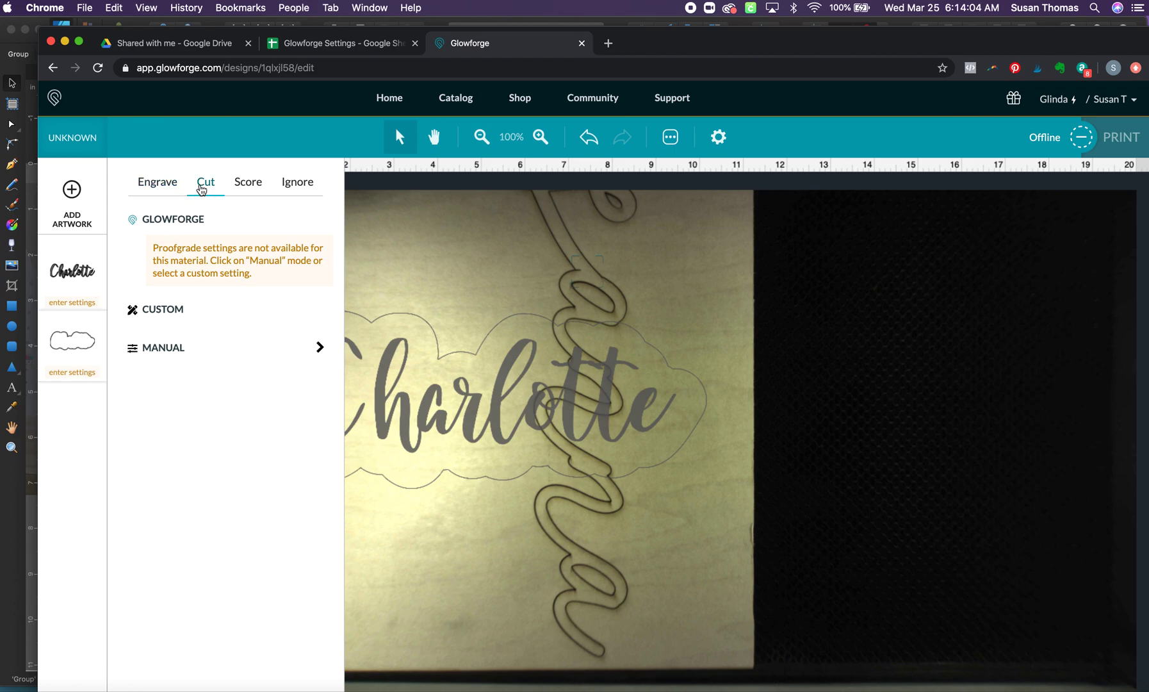
left_click(417, 272)
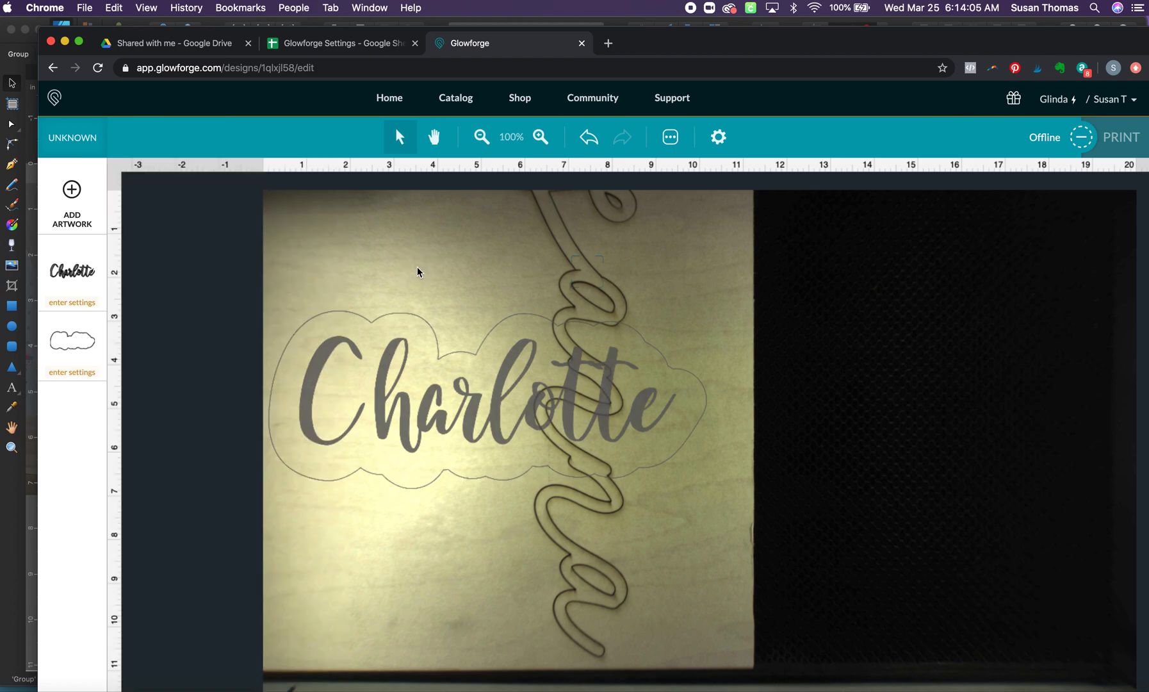
Shrink the Charlotte design to about 4 inches wide and place it top-left.
left_click(479, 334)
left_click_drag(708, 490, 473, 393)
left_click_drag(415, 348, 427, 240)
left_click_drag(481, 283, 441, 267)
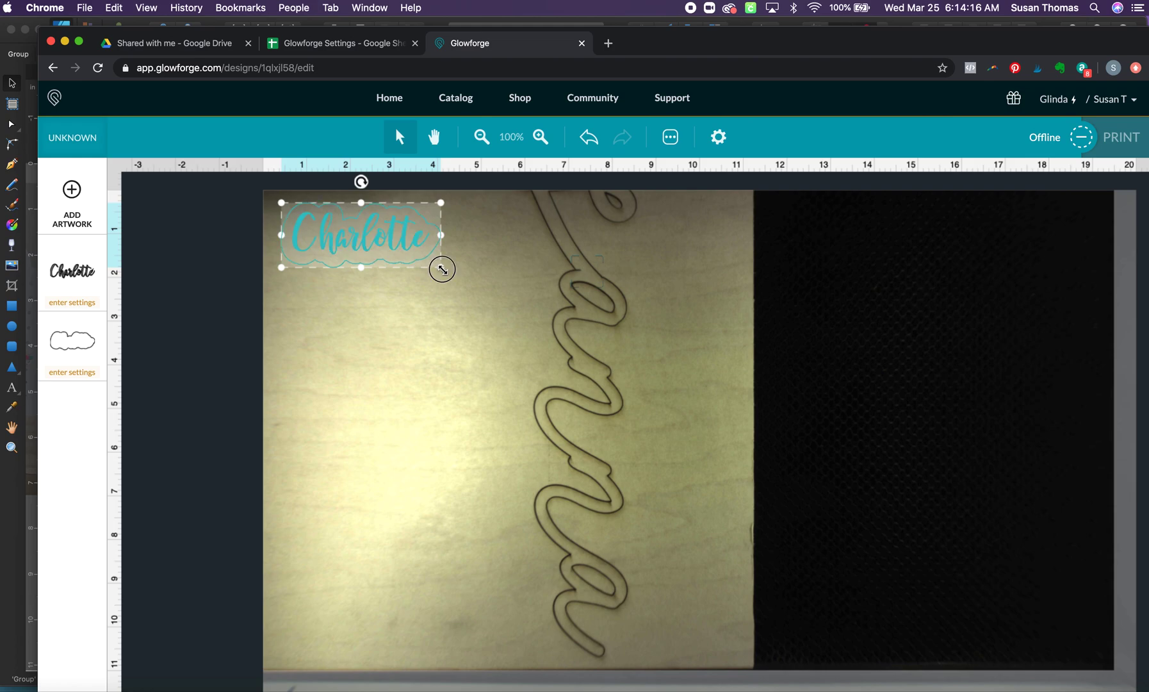
left_click(445, 301)
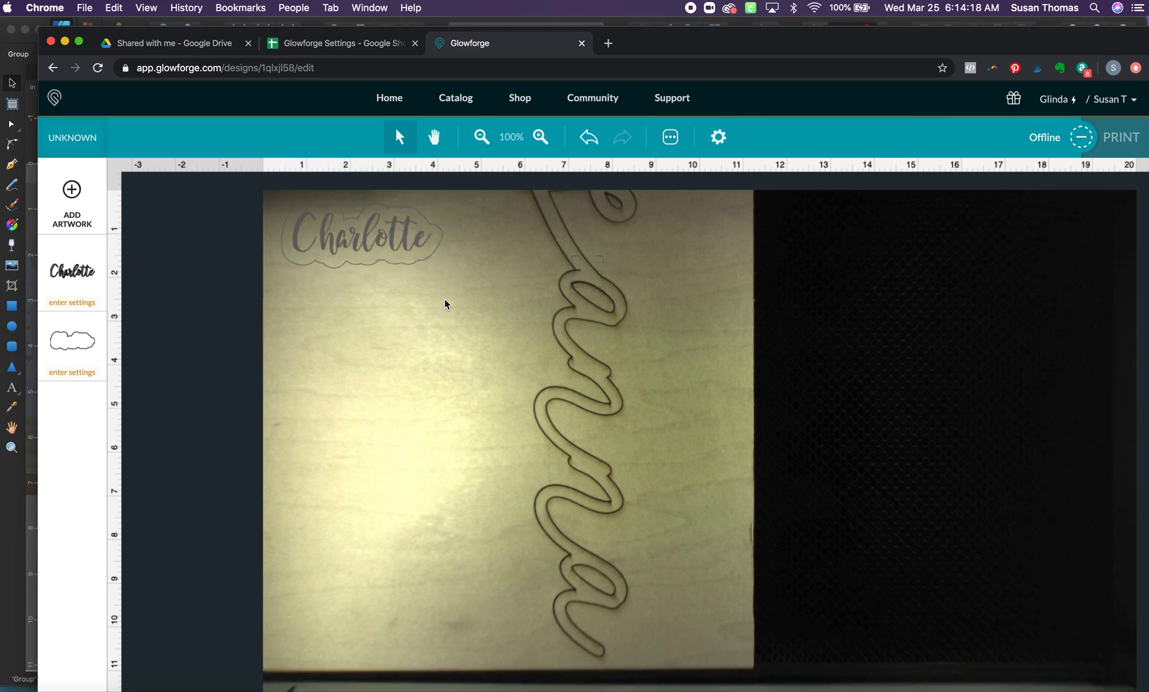